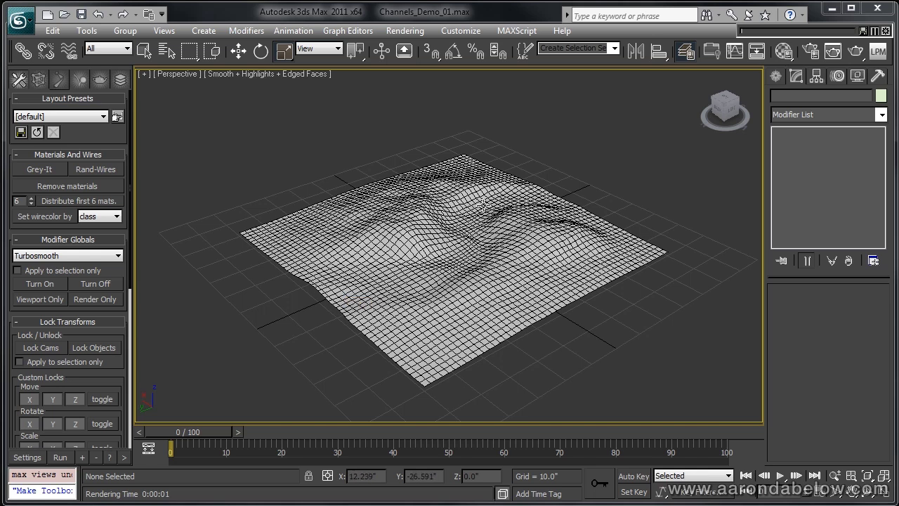
- Select the terrain plane and add an Unwrap UVW modifier to it
click(517, 275)
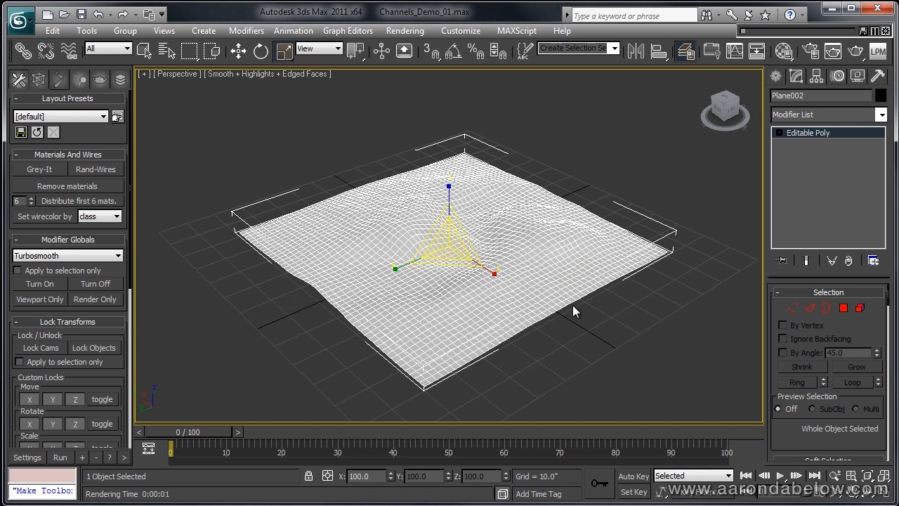
key(space)
text(u)
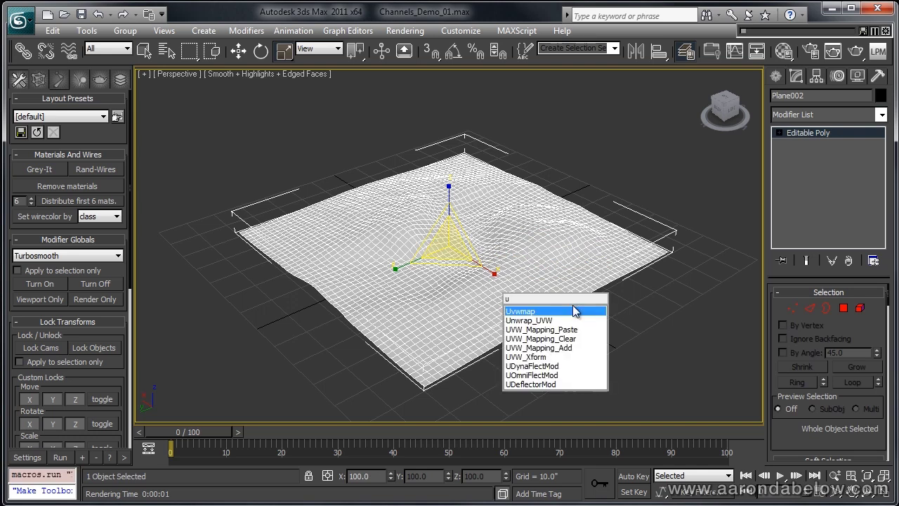
key(Down)
key(Return)
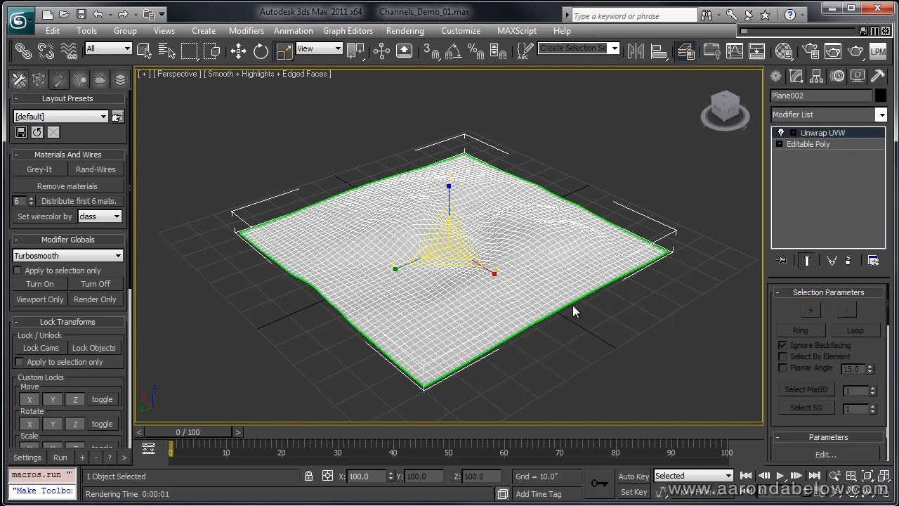
- Examine the terrain plane's UV layout in the Edit UVWs editor and close it again
click(831, 456)
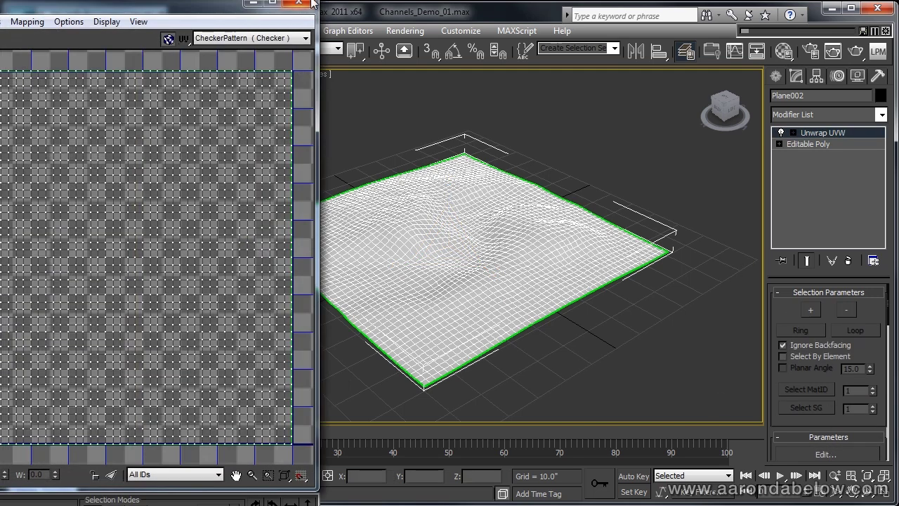
drag(318, 2, 202, 209)
drag(105, 219, 436, 99)
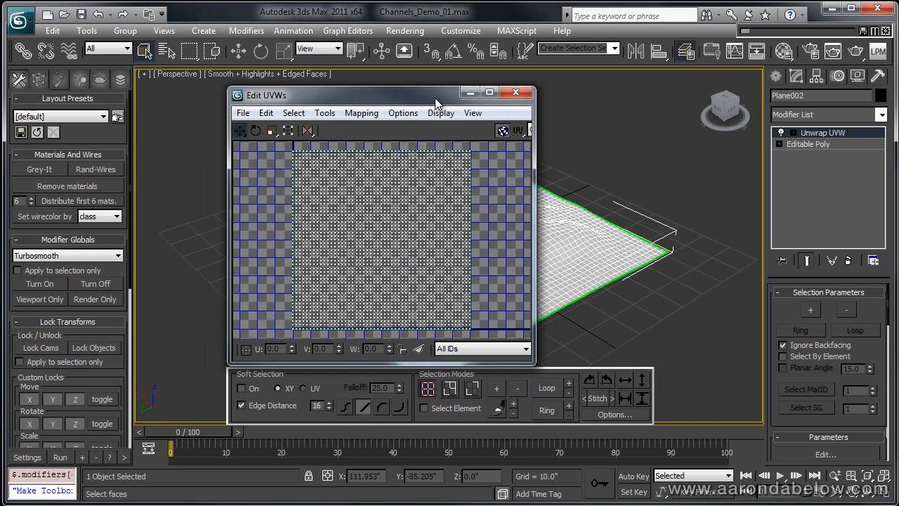
click(516, 92)
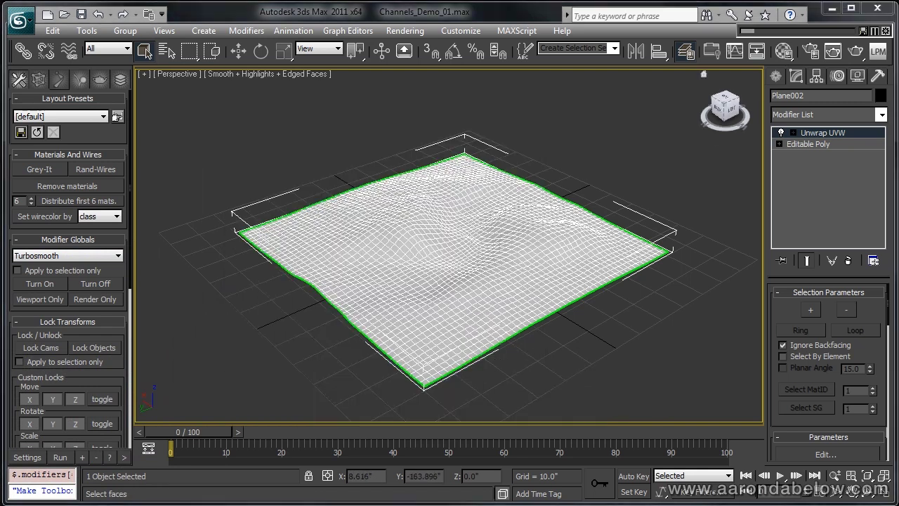
- Check the Mask_Road.jpg image, close its viewer and apply the image to the terrain plane
key(alt+Tab)
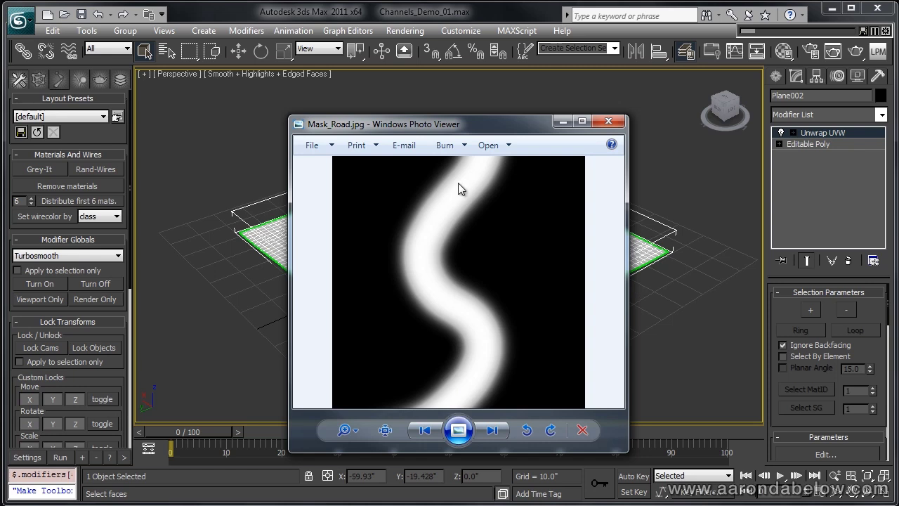
click(608, 121)
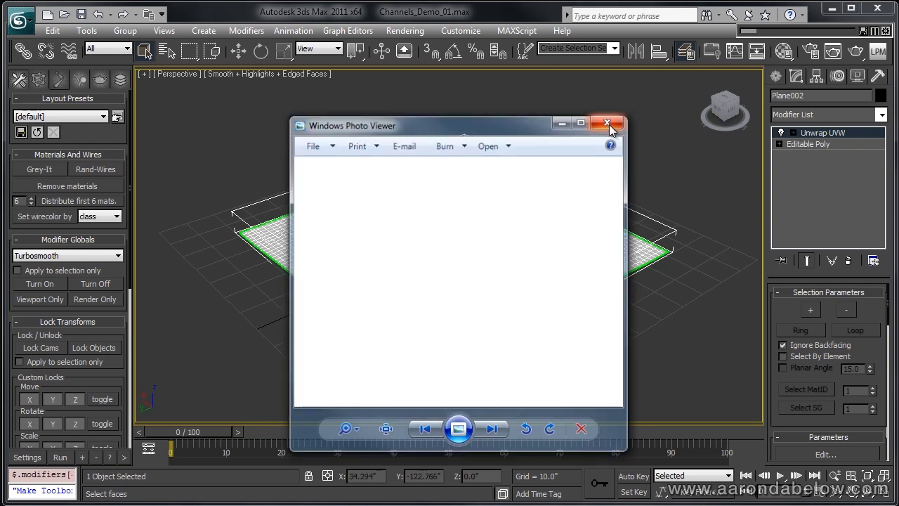
drag(585, 220, 566, 218)
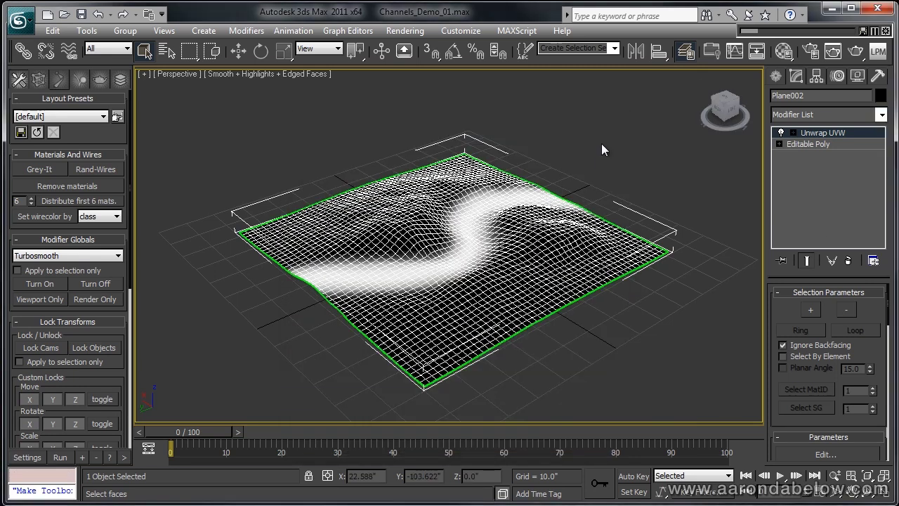
- Examine how the road mask lies across the terrain and which map channel the Unwrap UVW modifier uses
key(alt+w)
alt+middle_drag(553, 136, 534, 152)
scroll(556, 182, up, 5)
scroll(529, 185, down, 5)
scroll(807, 330, down, 4)
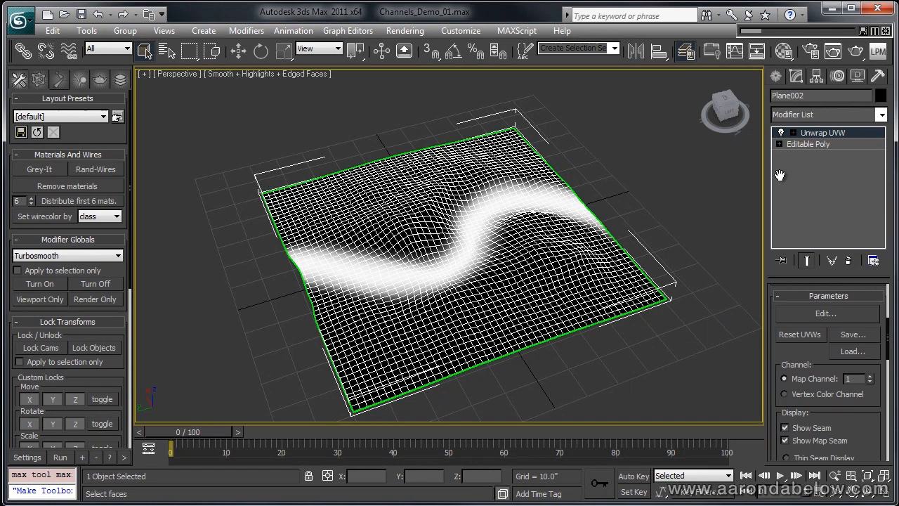
click(784, 374)
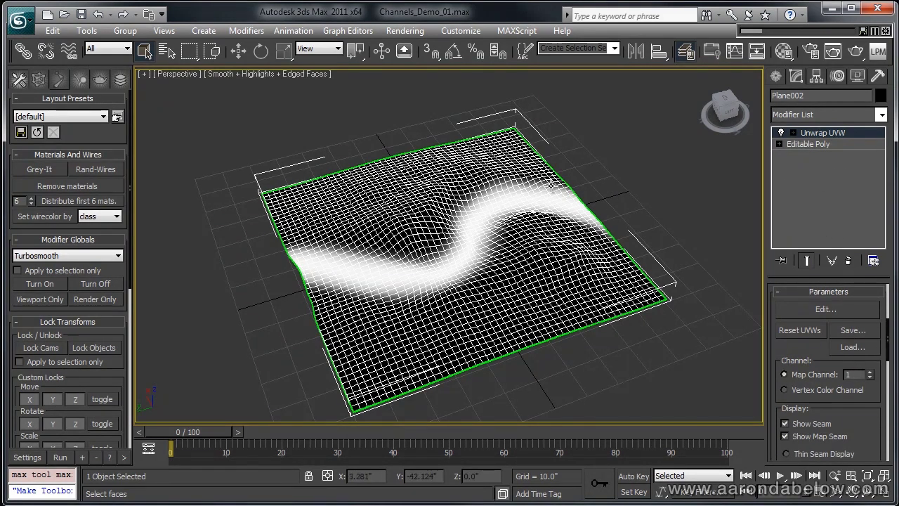
click(608, 201)
alt+middle_drag(608, 201, 608, 256)
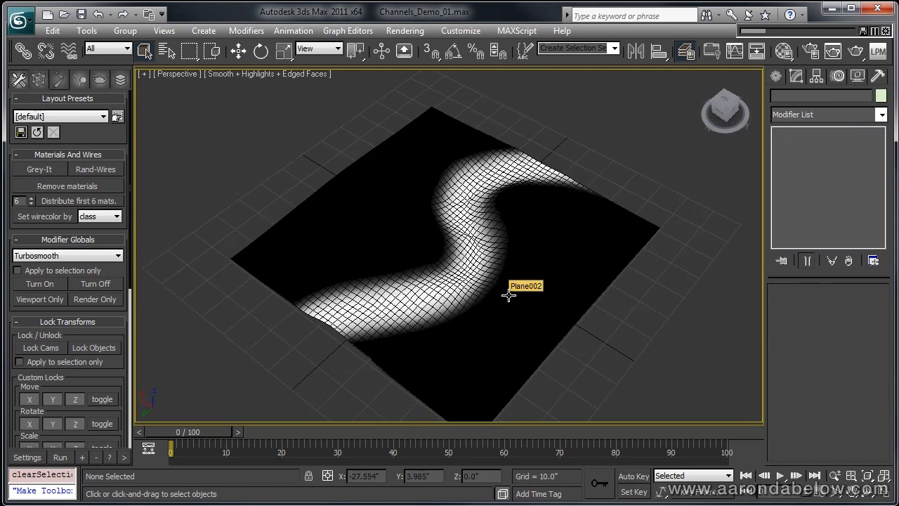
- Name the last sample material Grass and assign a Composite map to its diffuse colour
key(m)
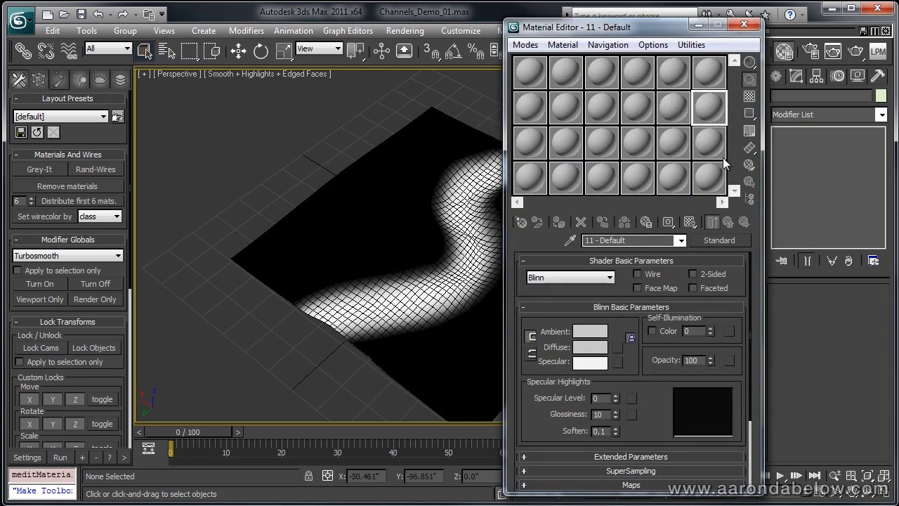
click(711, 176)
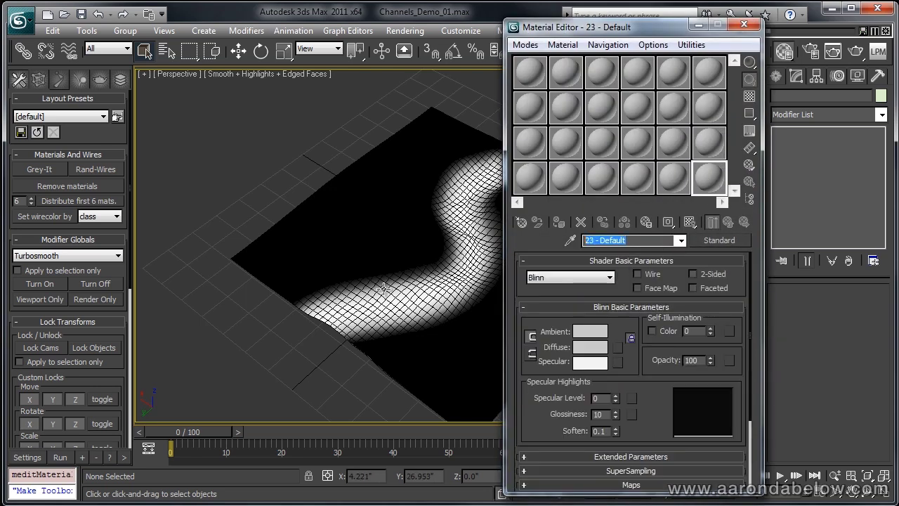
text(Grass)
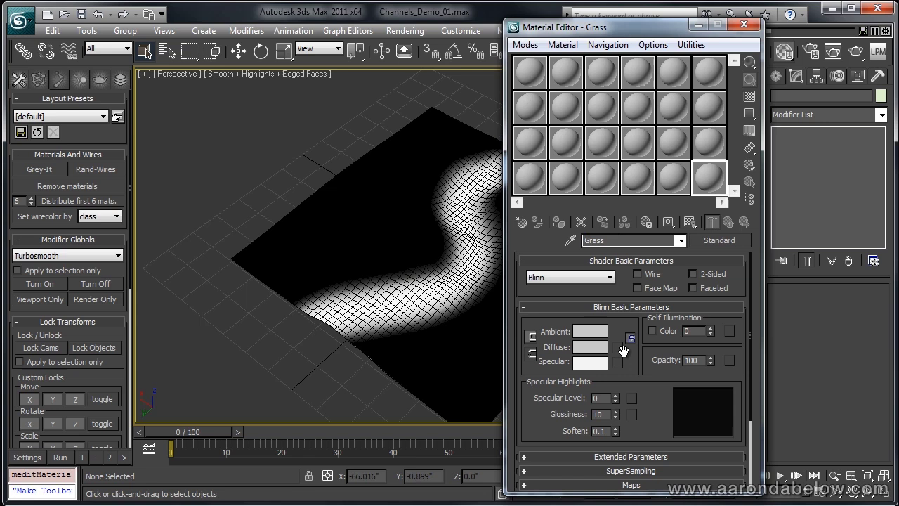
click(621, 348)
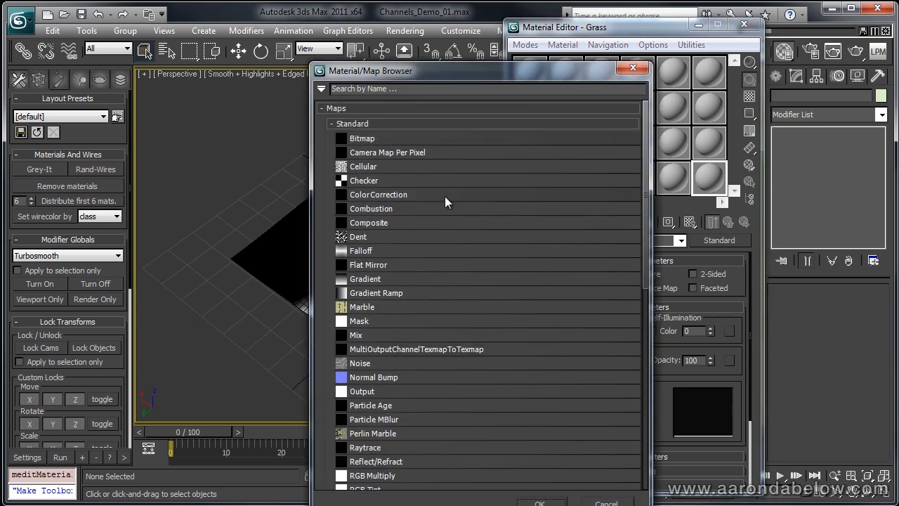
double_click(394, 223)
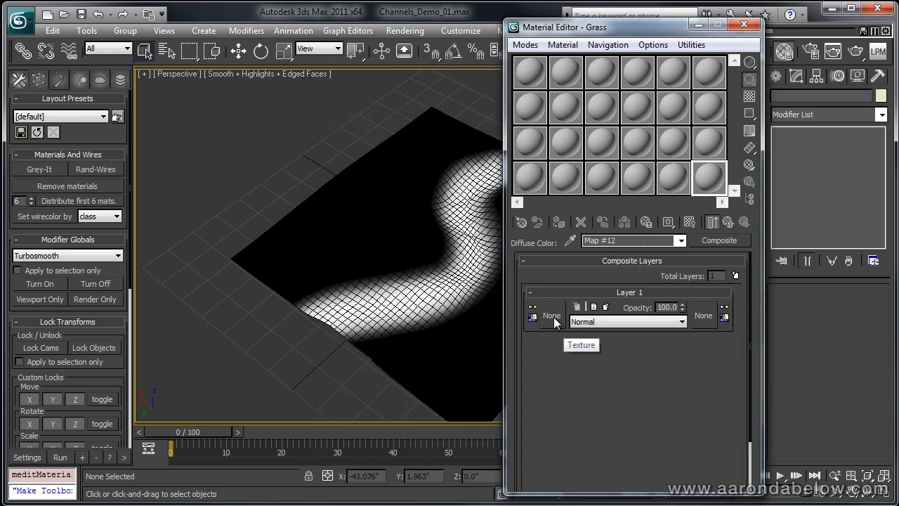
- Load Grass_01.jpg as a bitmap texture into Layer 1 of the Composite map
click(553, 317)
double_click(430, 143)
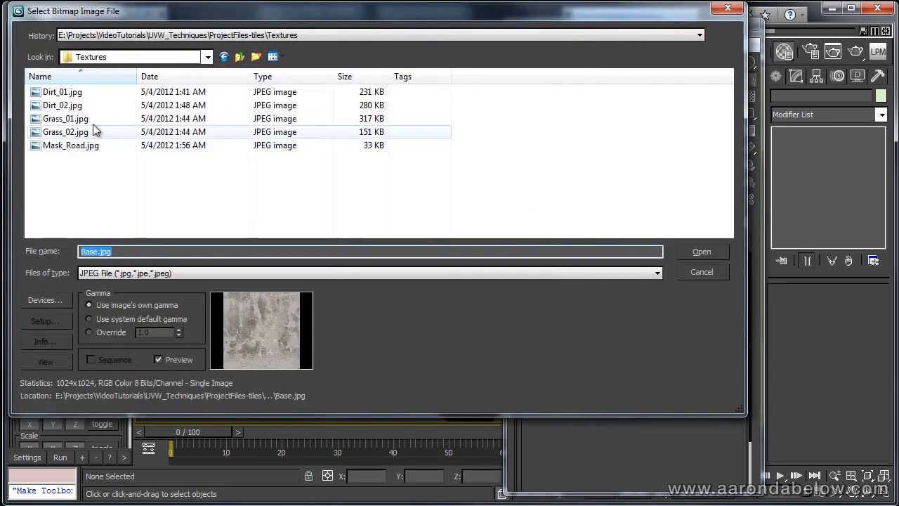
click(91, 118)
double_click(90, 119)
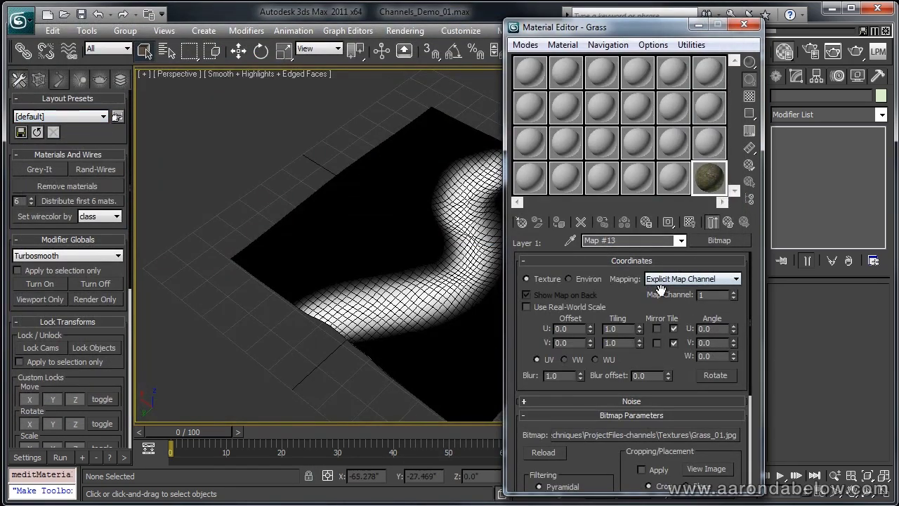
- Assign the Grass material to the terrain plane and show its map in the viewport
click(384, 209)
click(558, 223)
click(459, 311)
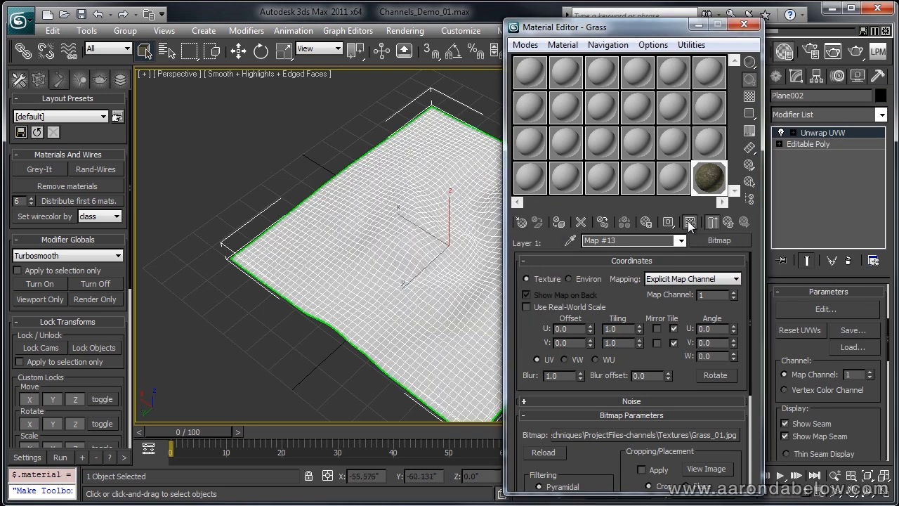
click(689, 222)
click(297, 158)
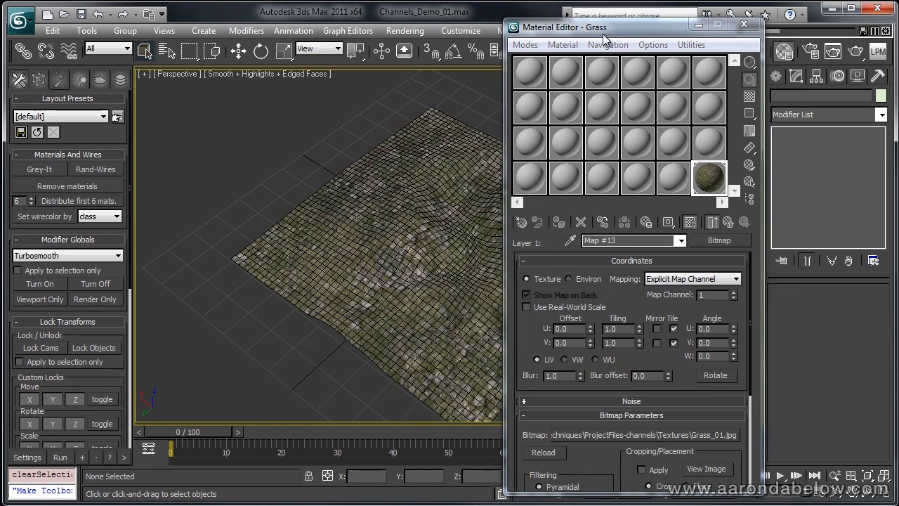
- Examine the grass texture's scale on the terrain up close and the bitmap's coordinate settings
click(698, 25)
scroll(618, 159, up, 5)
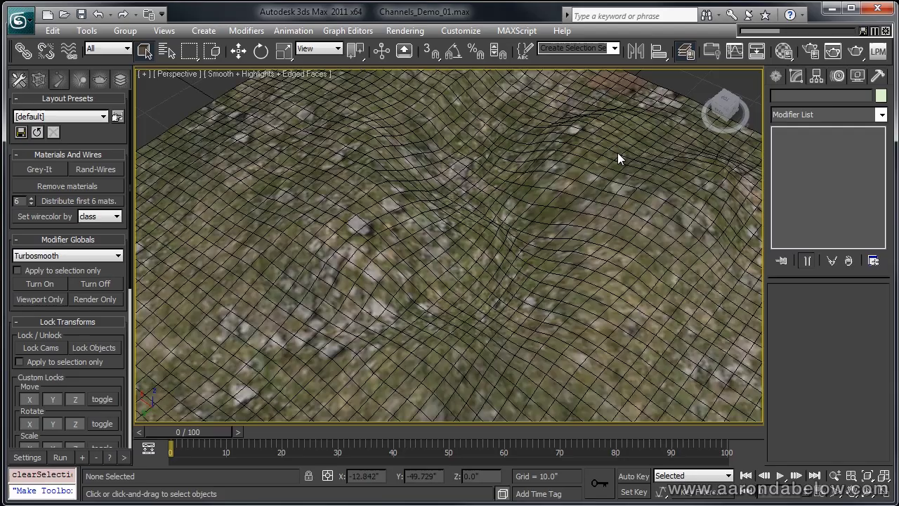
alt+middle_drag(618, 158, 579, 168)
scroll(589, 213, down, 6)
scroll(582, 179, up, 6)
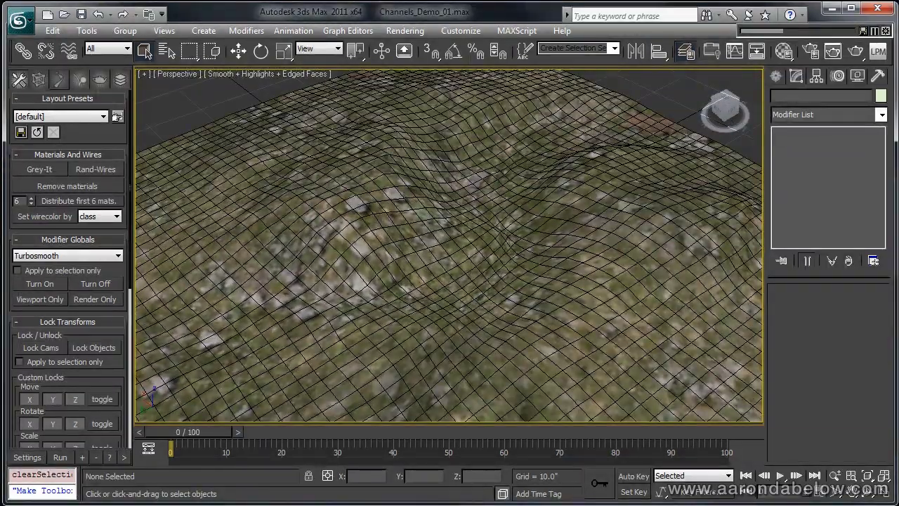
key(m)
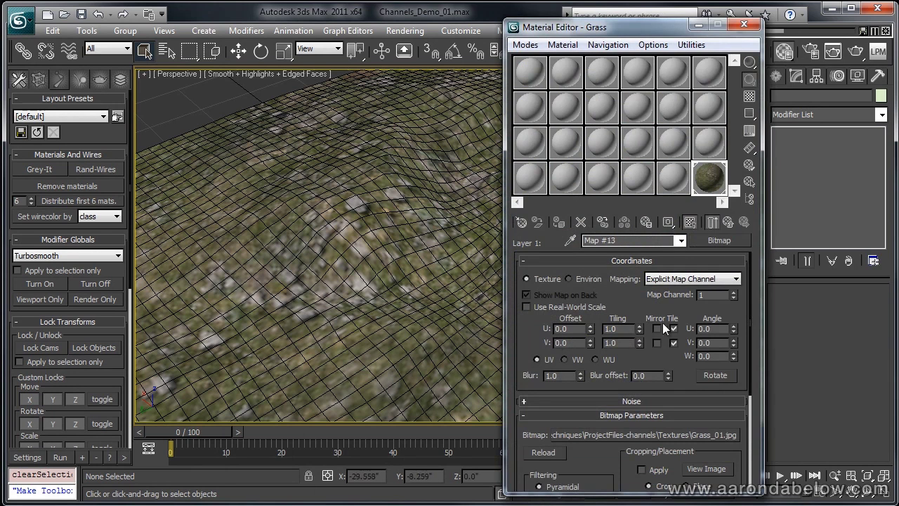
click(698, 25)
- Rename the terrain plane's Unwrap UVW modifier as "Unwrap UVW - 1"
click(541, 155)
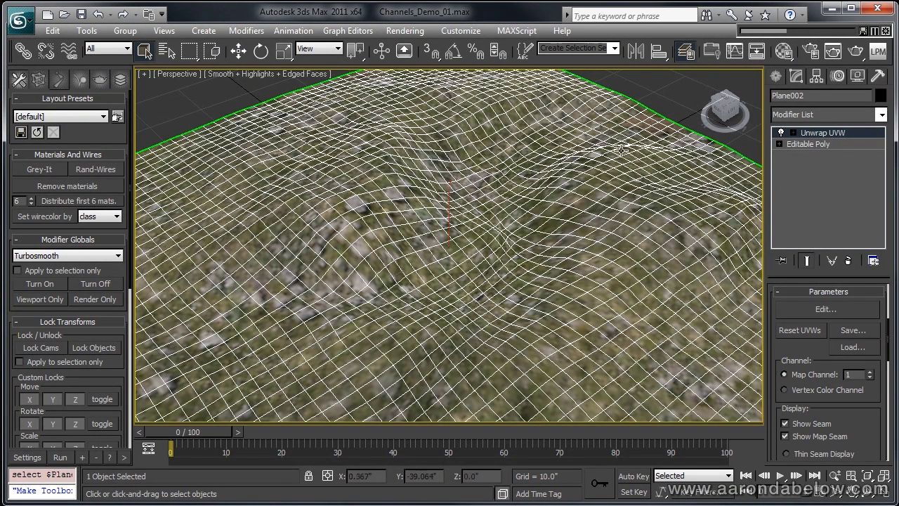
scroll(349, 257, down, 5)
alt+middle_drag(372, 250, 348, 283)
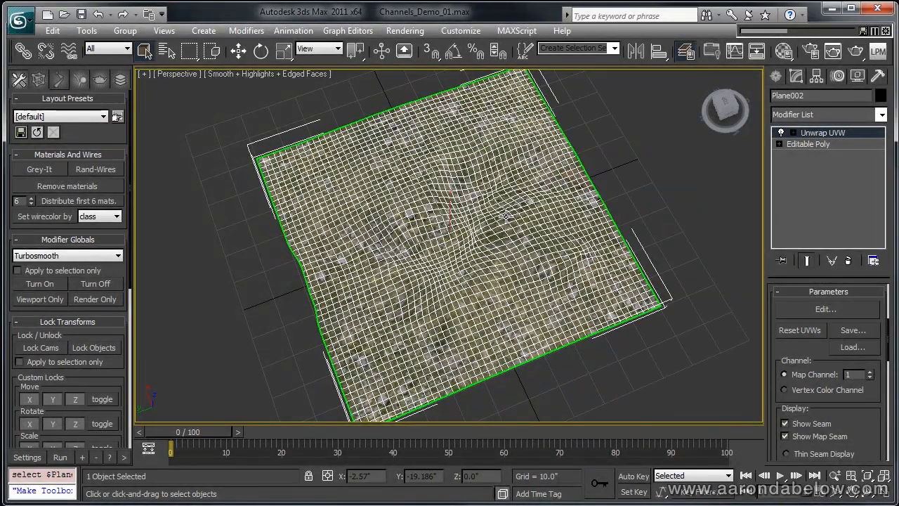
right_click(829, 133)
click(872, 132)
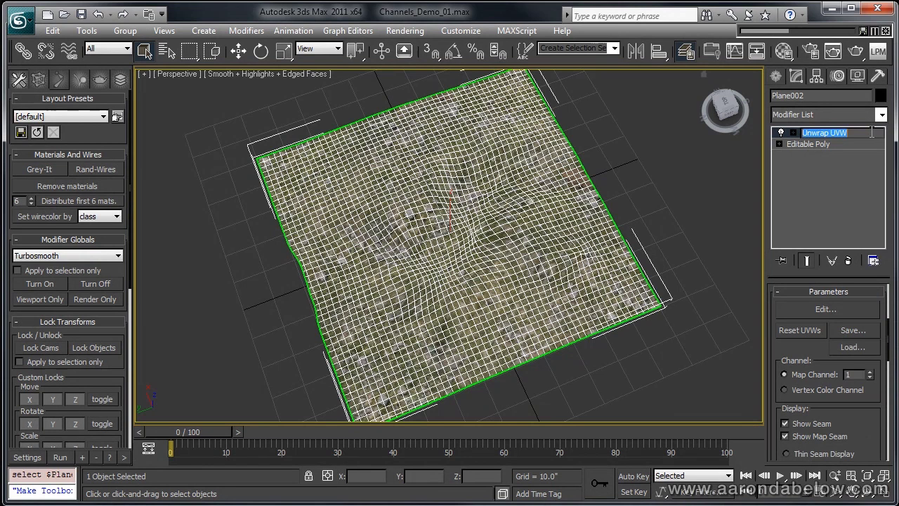
key(End)
text(- 1)
key(Return)
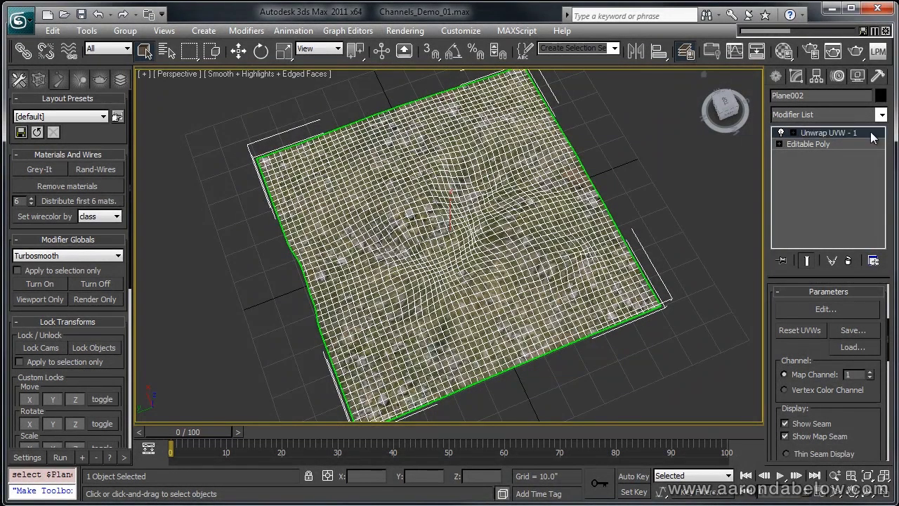
- Add a UVW Mapping modifier above Unwrap UVW - 1 and set its length and width to 30 inches
text(u)
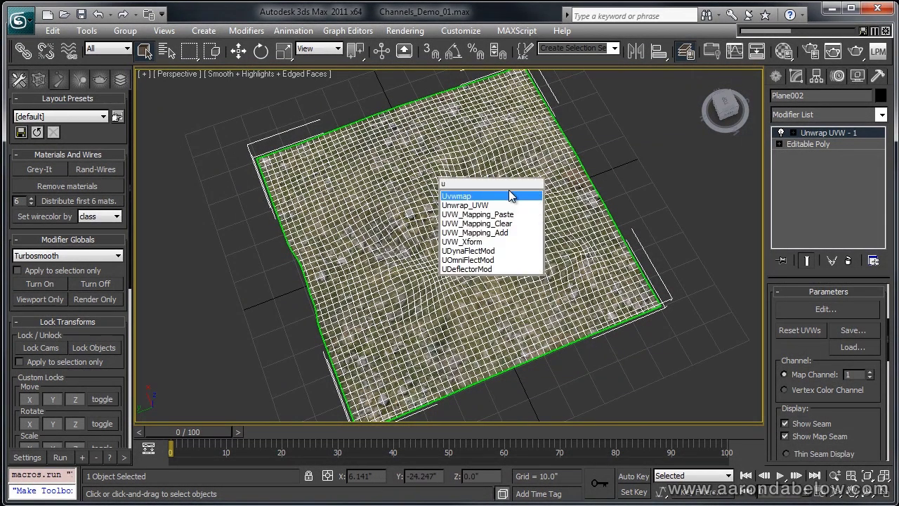
click(509, 197)
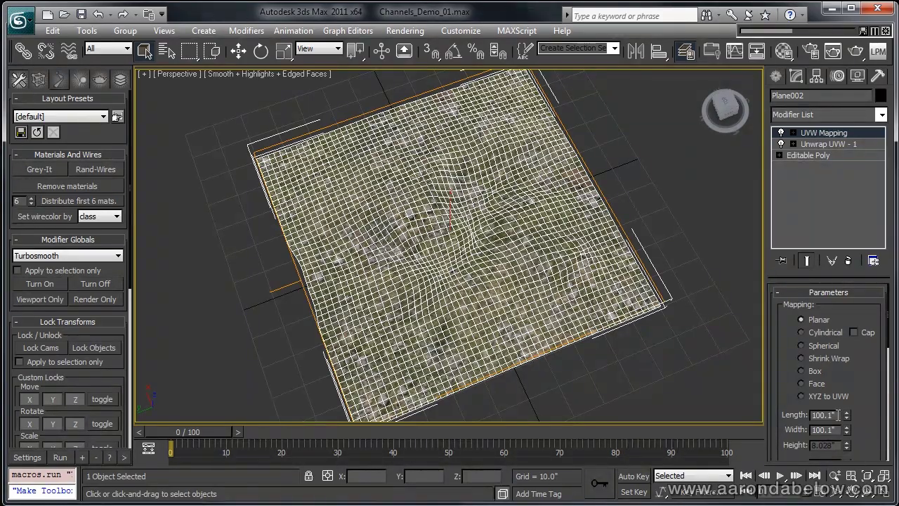
text(30)
key(Tab)
text(30)
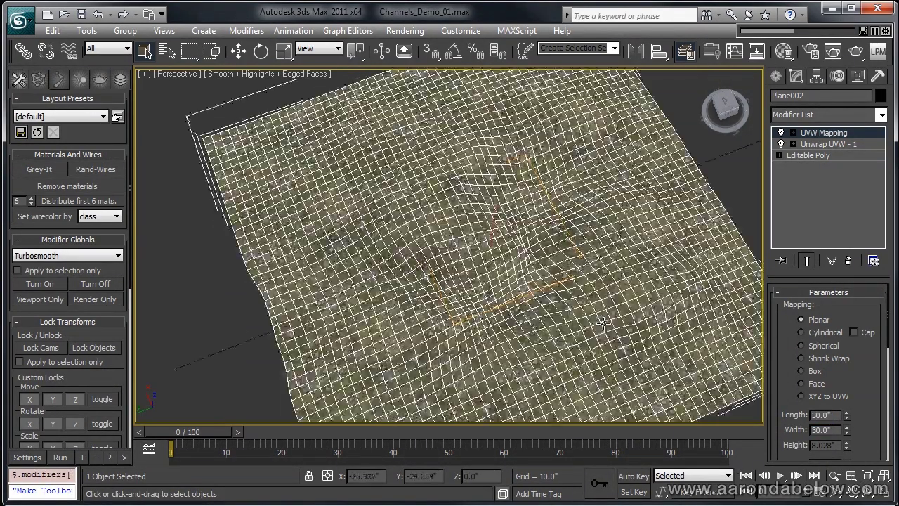
- Deselect the terrain and hide its edged faces to inspect the tiled grass texture
alt+middle_drag(618, 281, 532, 335)
click(722, 153)
middle_drag(626, 230, 634, 165)
key(F4)
alt+middle_drag(578, 246, 546, 261)
scroll(599, 233, down, 3)
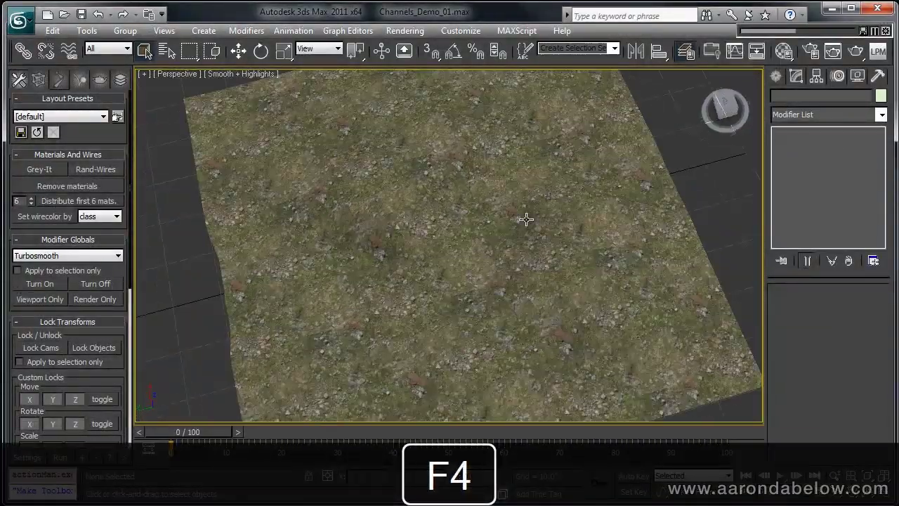
- Activate the terrain's UVW Mapping gizmo and set the mapping length and width to 20 inches
click(383, 219)
click(794, 134)
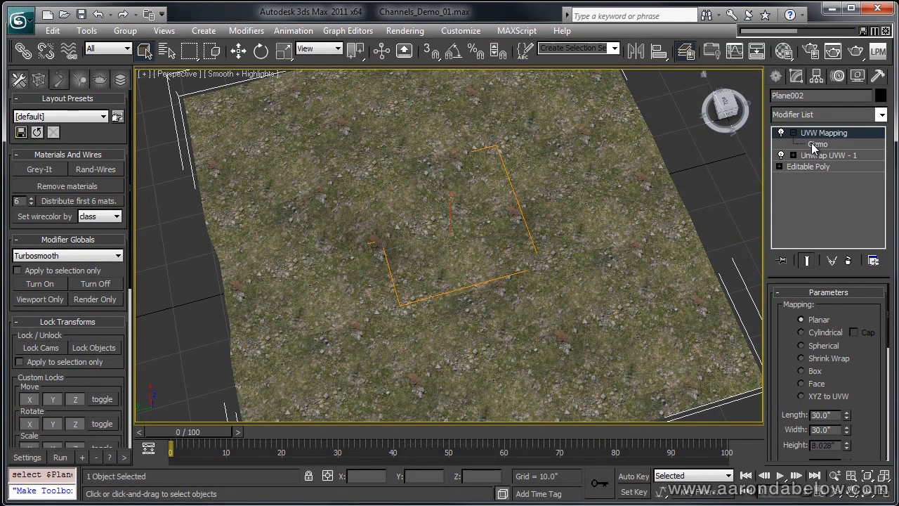
click(815, 144)
drag(834, 414, 719, 433)
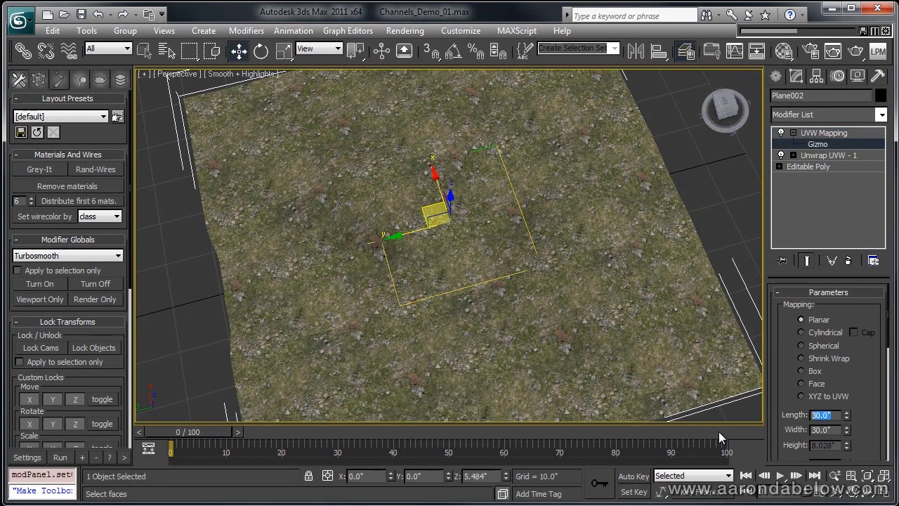
text(20)
key(Tab)
text(20)
key(Return)
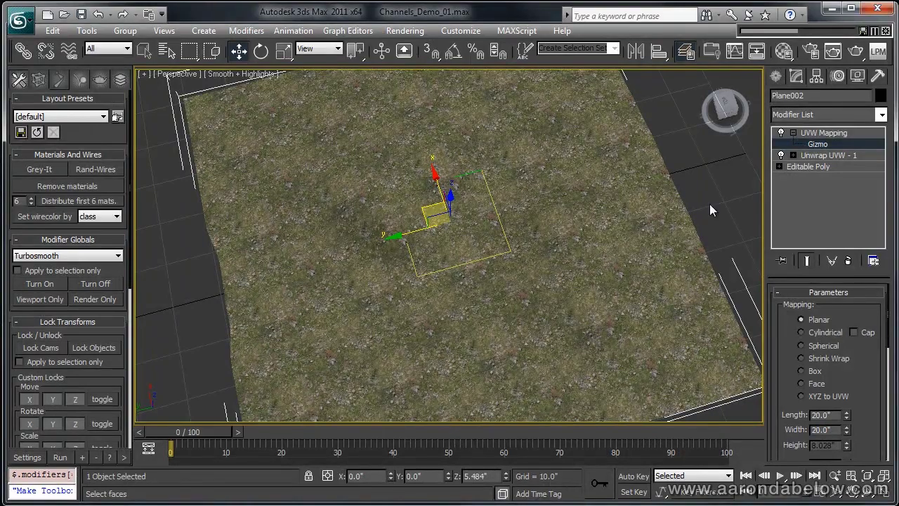
- Leave gizmo editing and set the UVW Mapping modifier's map channel to 2
alt+middle_drag(709, 209, 445, 312)
right_click(604, 229)
click(577, 209)
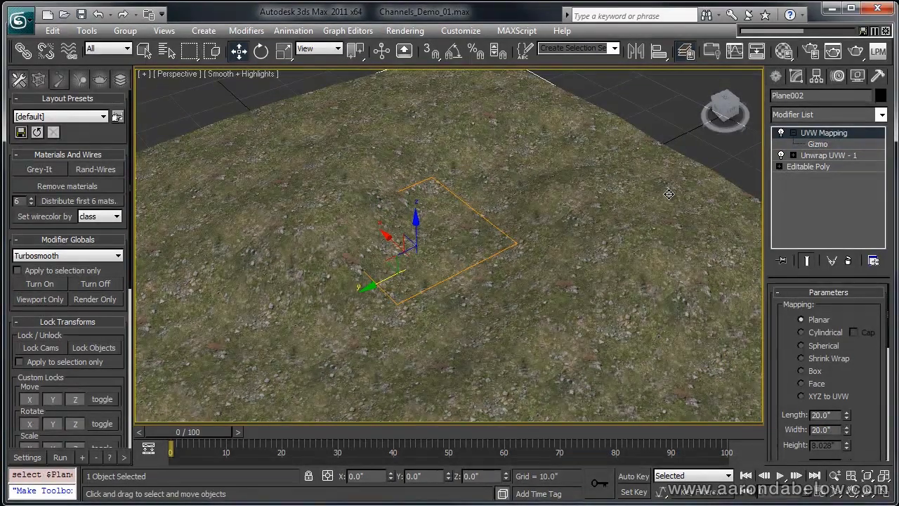
scroll(864, 393, down, 5)
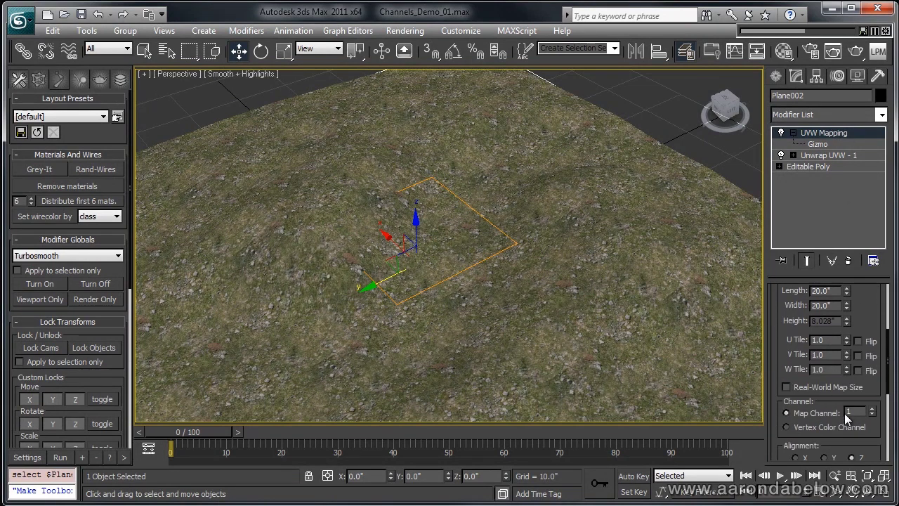
click(872, 410)
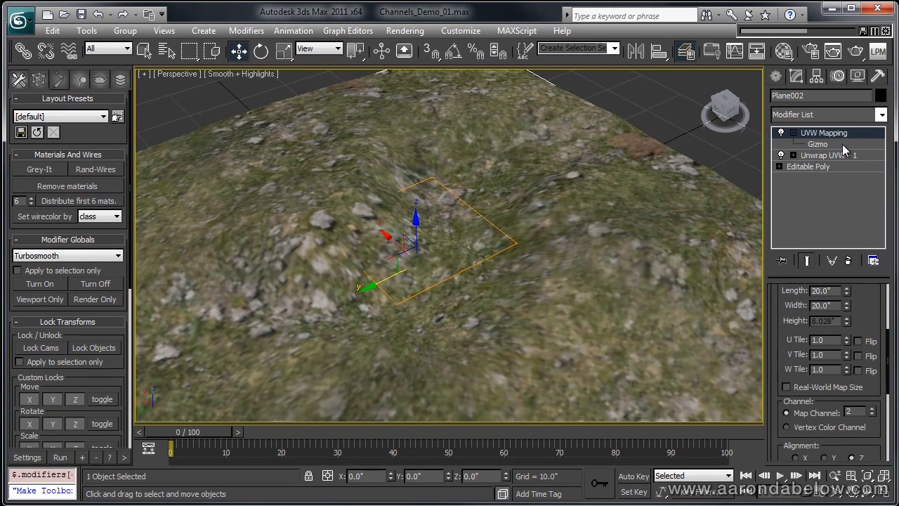
- Set the Grass_01.jpg bitmap's map channel to 2 in the Grass material, keeping Explicit Map Channel mapping
right_click(597, 252)
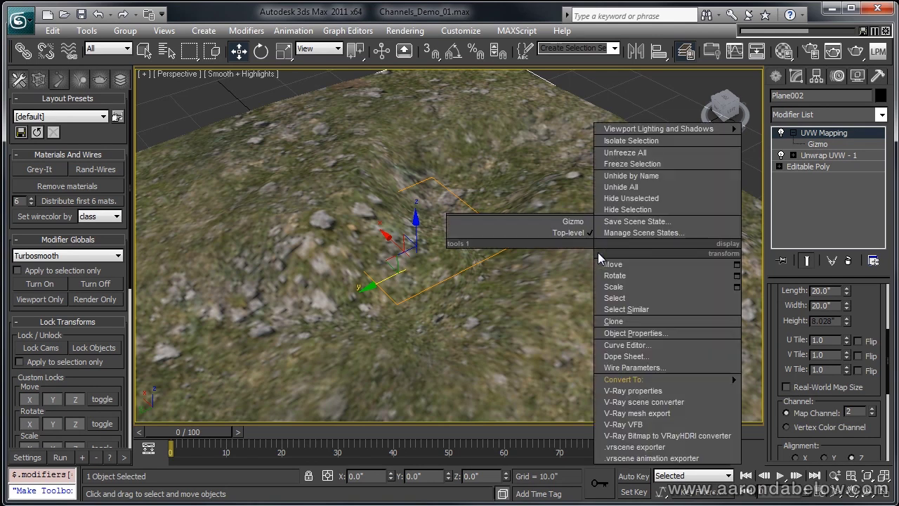
key(Escape)
key(m)
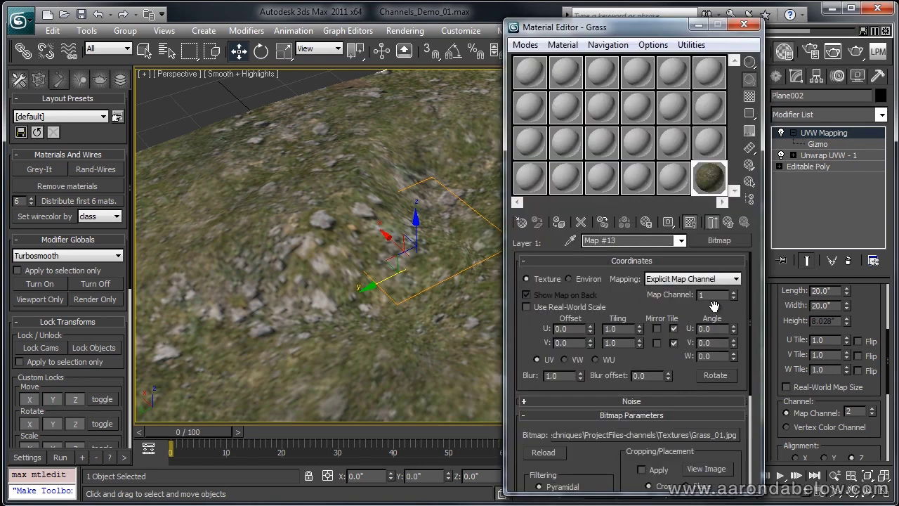
click(665, 279)
click(665, 281)
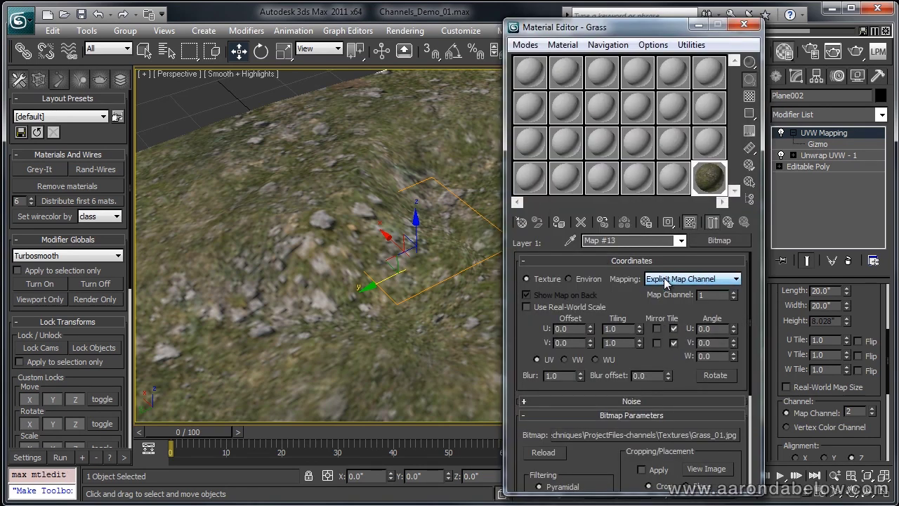
click(723, 298)
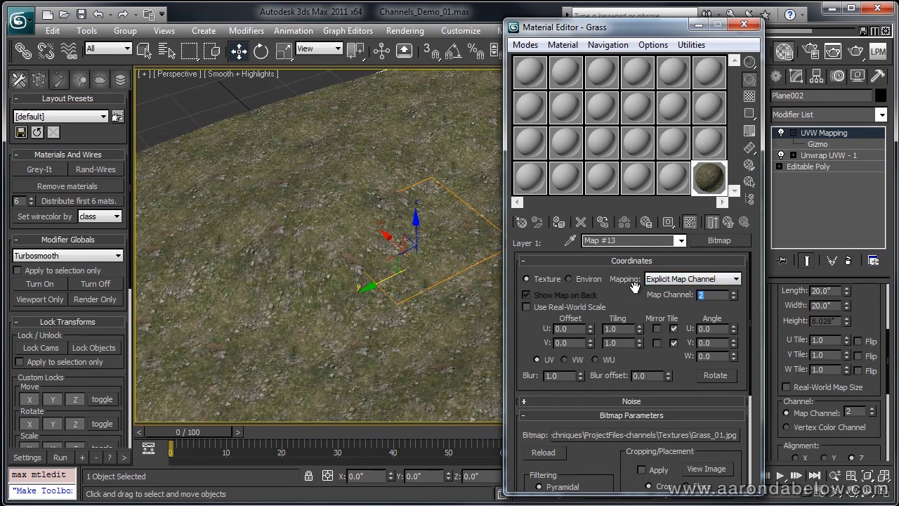
- Close the Material Editor, deselect the terrain, and compare the road mask display with the tiled grass
click(743, 25)
click(679, 106)
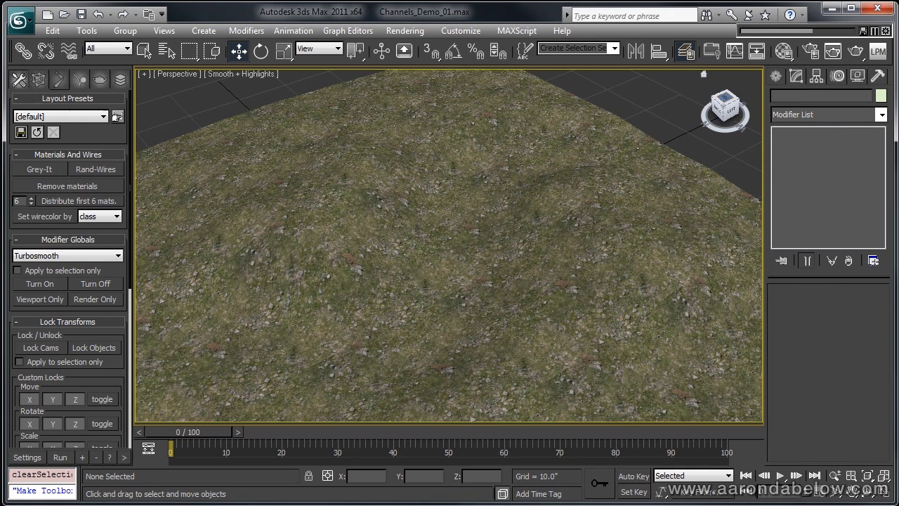
key(m)
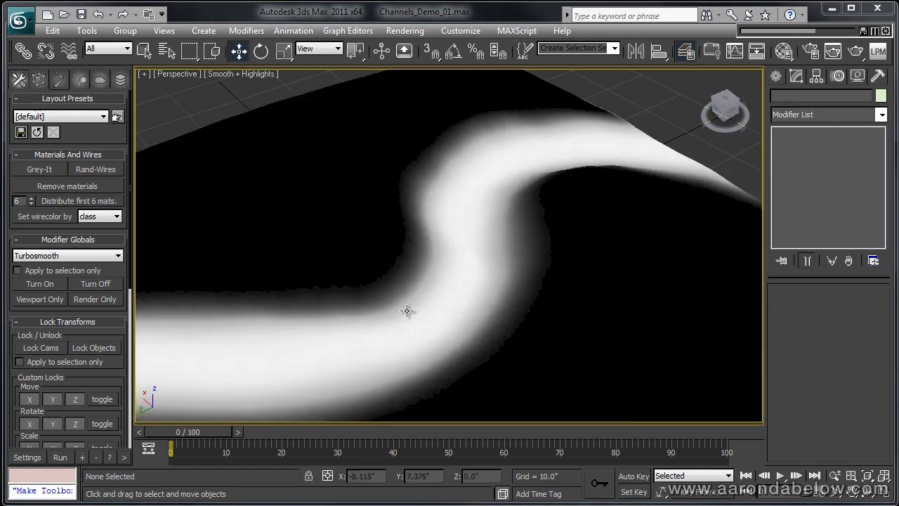
key(ctrl+z)
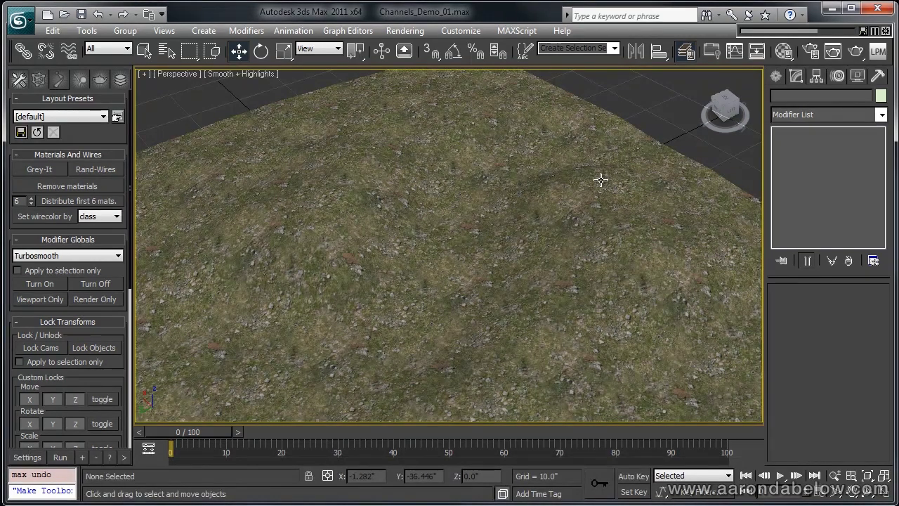
- Add a second layer to the terrain material's Composite map and load Grass_02.jpg into it as a bitmap
click(501, 223)
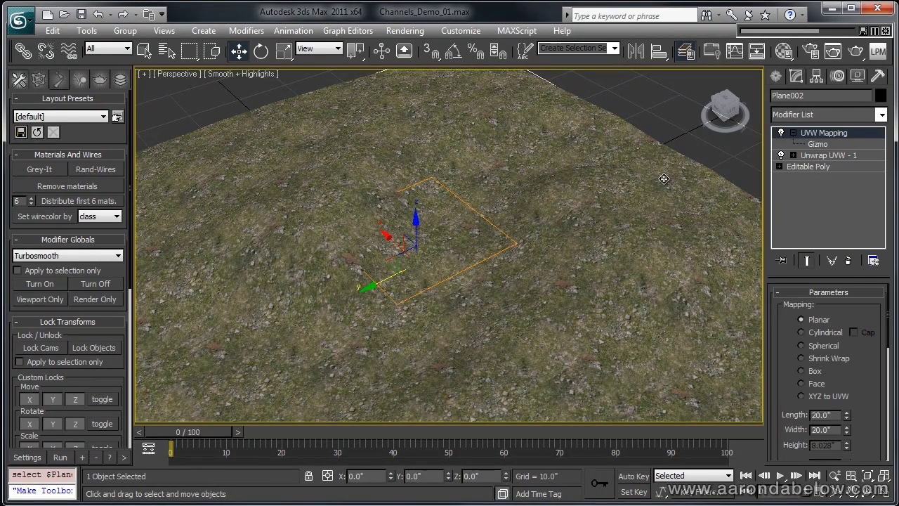
key(m)
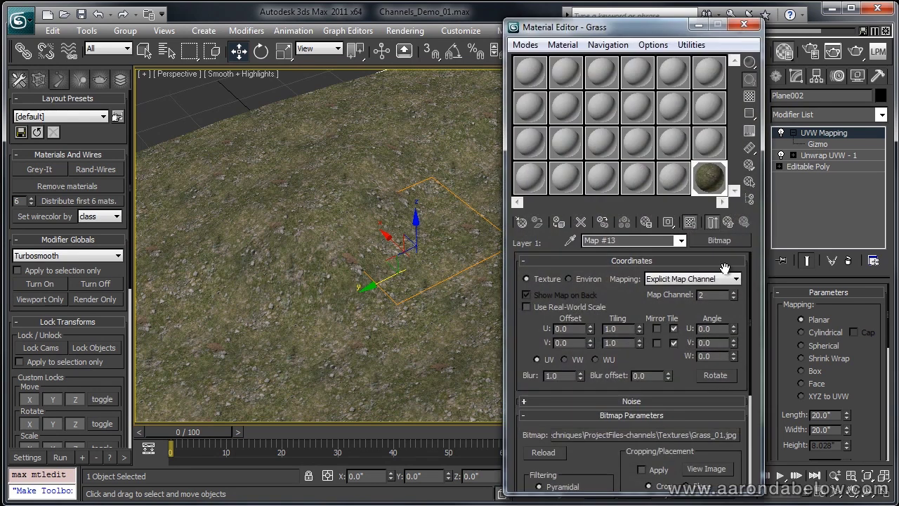
click(728, 223)
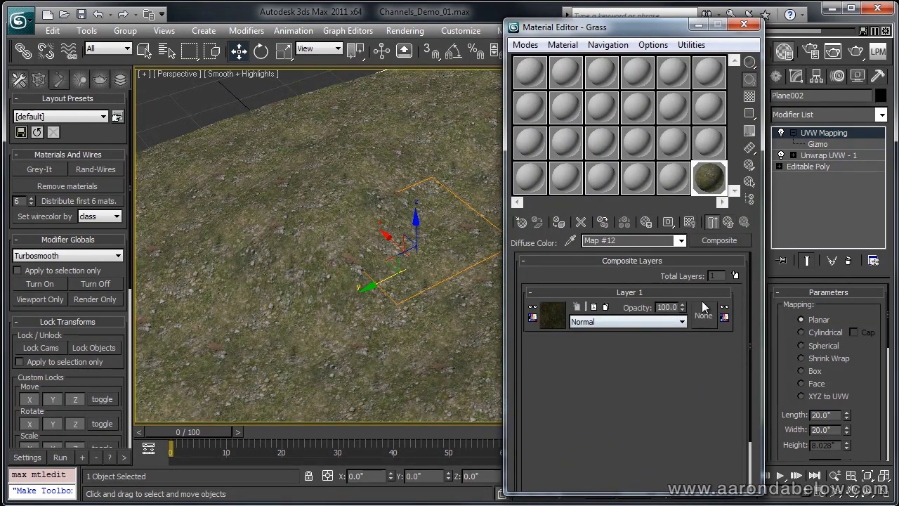
click(737, 276)
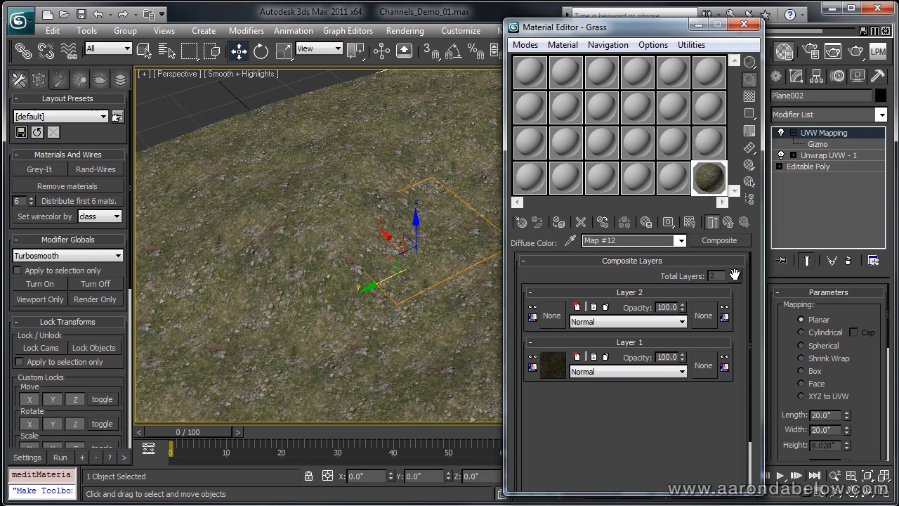
click(548, 316)
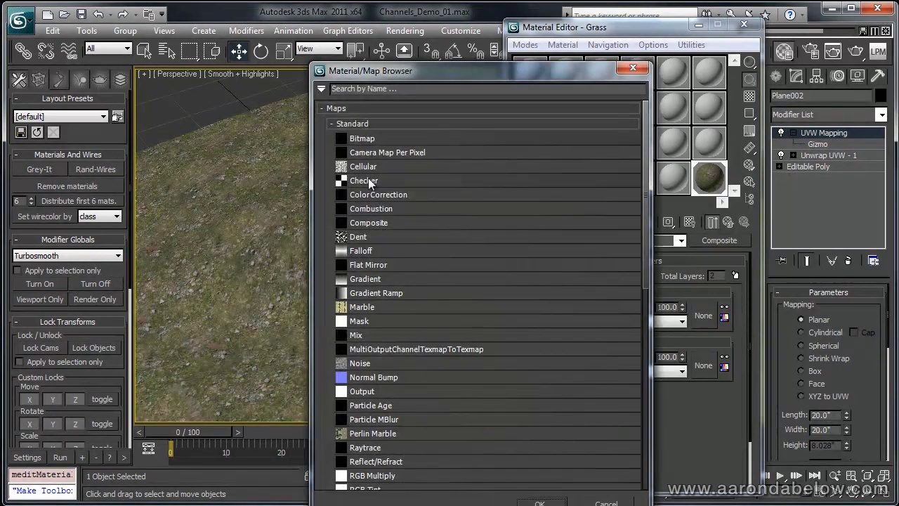
double_click(371, 140)
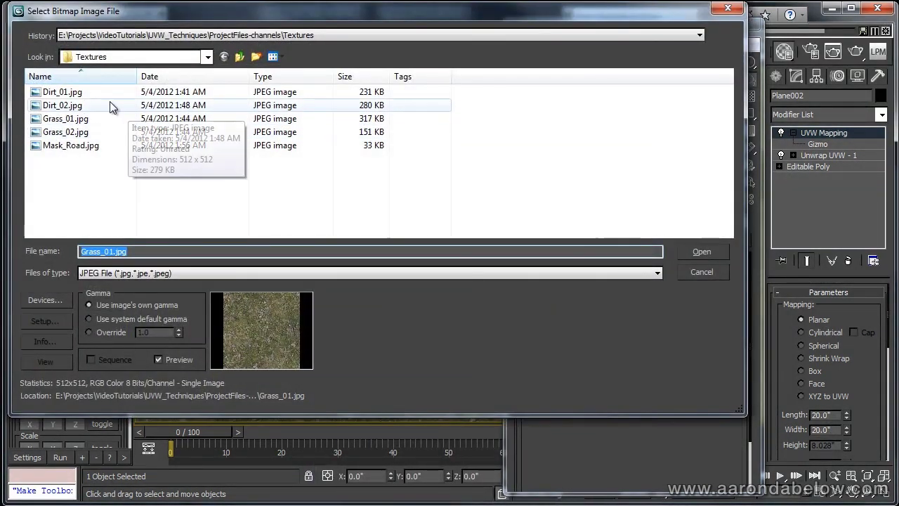
double_click(102, 133)
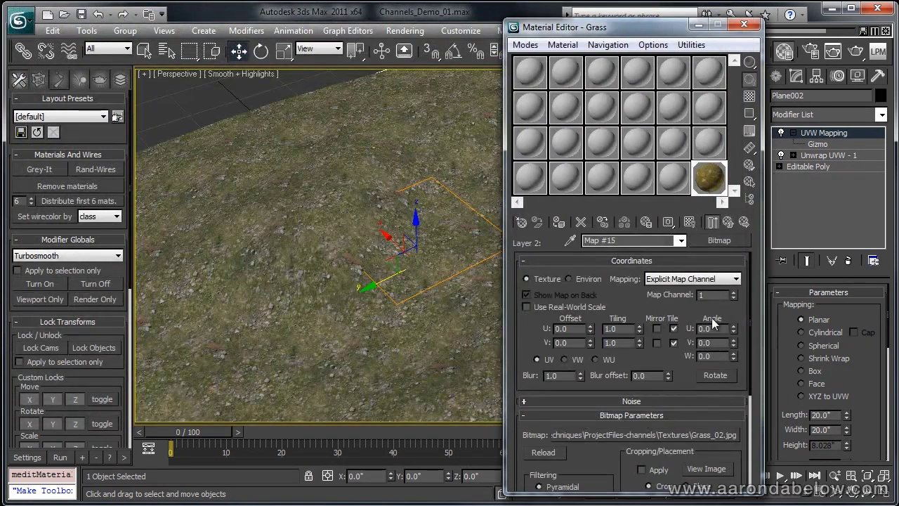
- Show the Grass_02.jpg map in the viewport, set its map channel to 3, and close the Material Editor
click(688, 223)
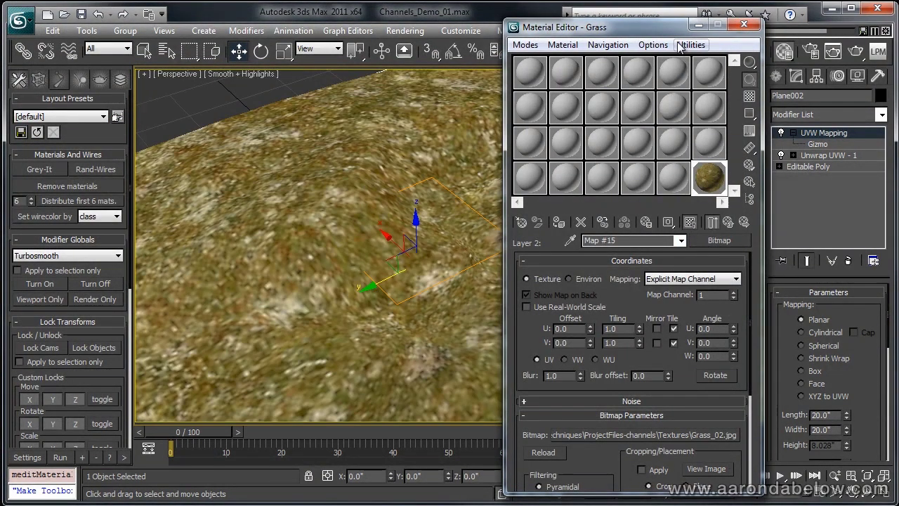
click(734, 292)
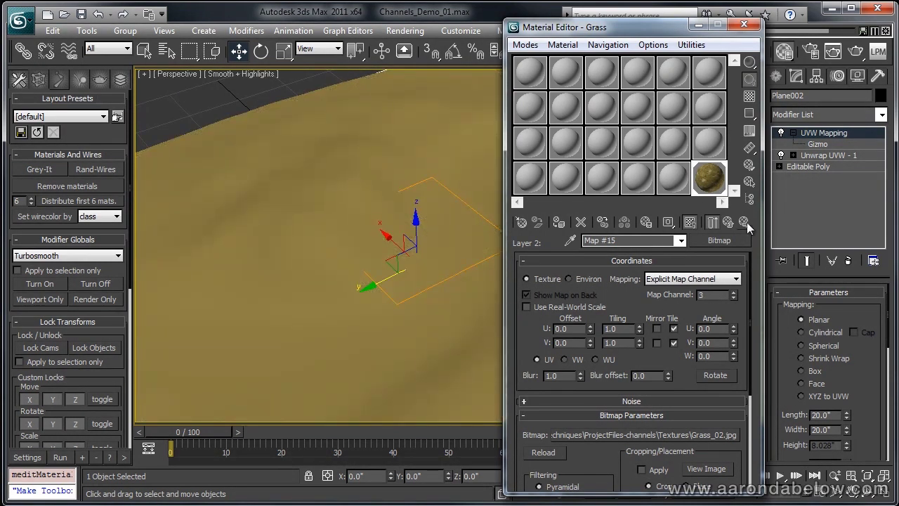
click(743, 24)
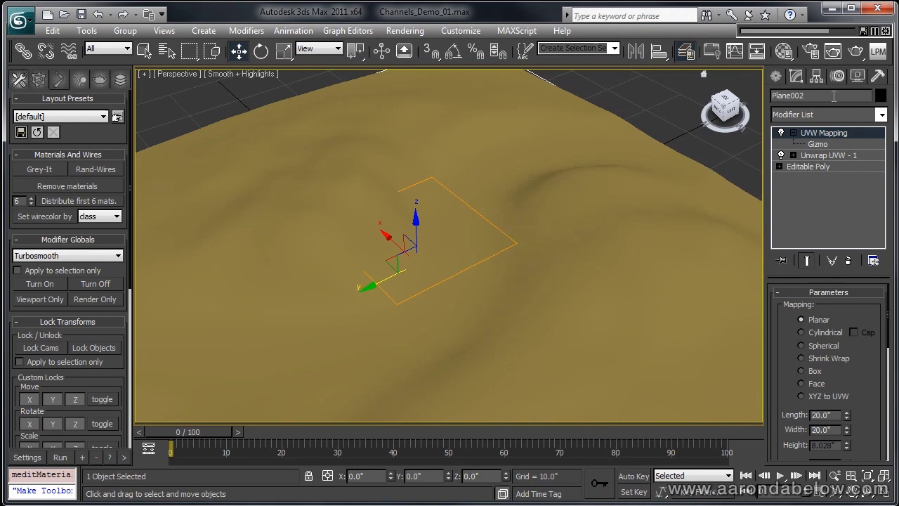
- Rename the terrain's UVW Mapping modifier as "UVW Mapping -2"
click(839, 133)
click(867, 133)
text(-2)
key(Return)
- Duplicate the UVW Mapping -2 modifier above itself in the terrain's modifier stack by copying and pasting it
right_click(864, 133)
click(888, 194)
right_click(813, 129)
click(847, 205)
- Rename the uppermost UVW Mapping modifier as "UVW Mapping -3" and set its map channel to 3
right_click(852, 138)
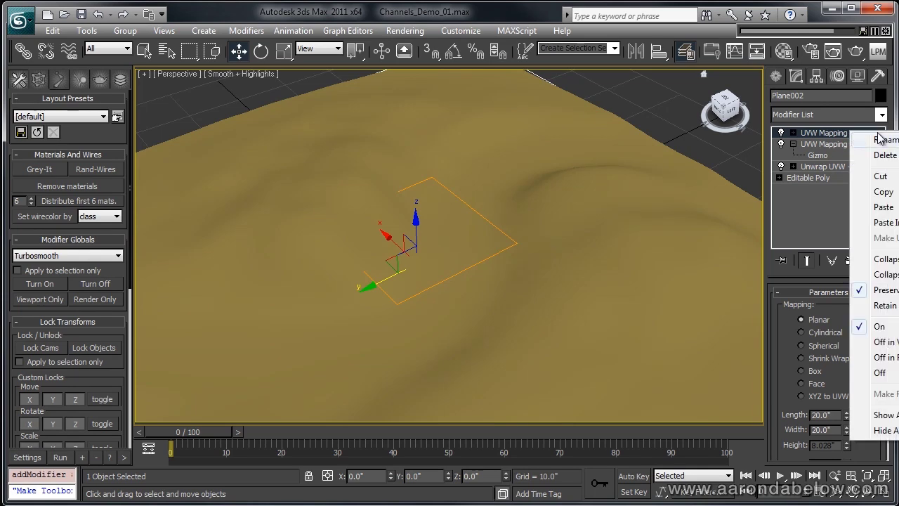
click(879, 139)
key(End)
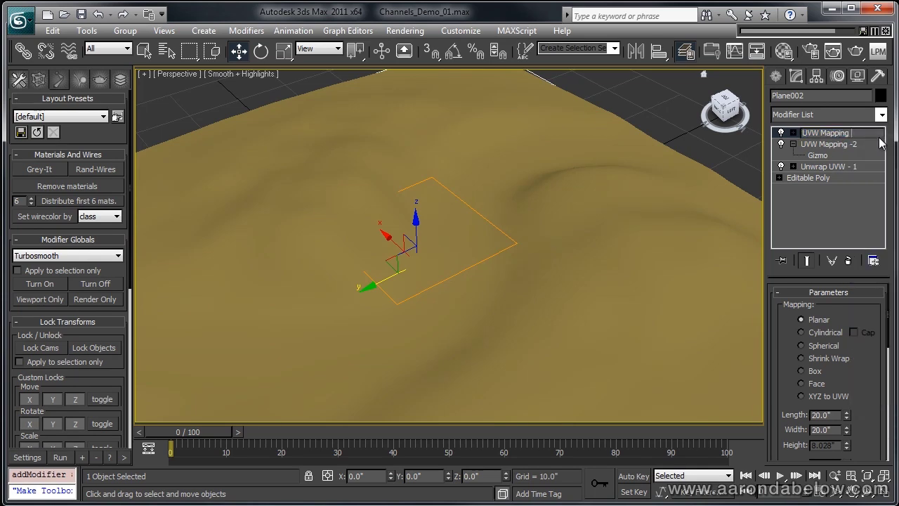
text(-3)
key(Return)
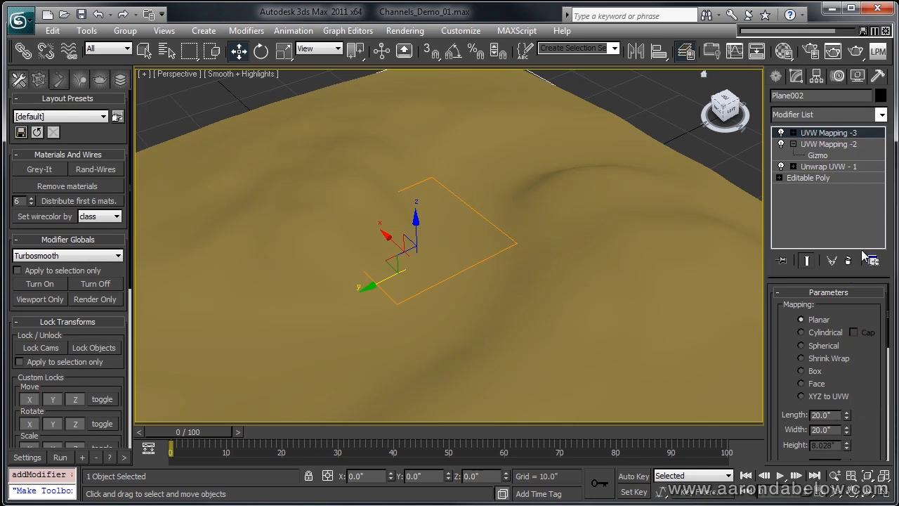
scroll(864, 388, down, 3)
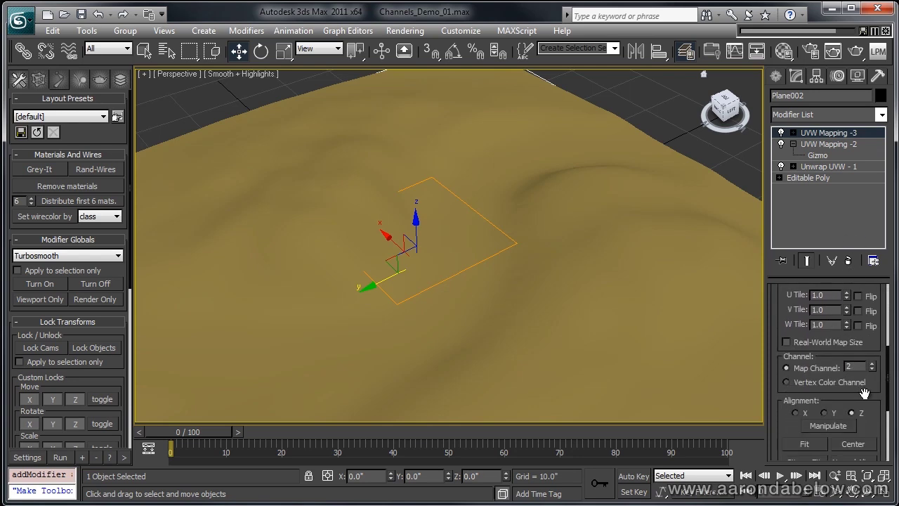
click(873, 368)
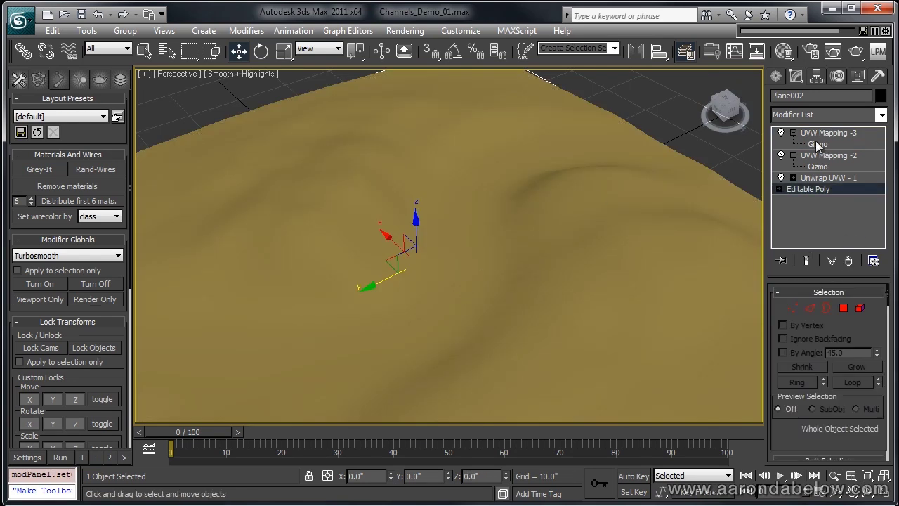
- Move the UVW Mapping -3 gizmo to about X -9.6, Y 12.2 inches, rotate and enlarge it, and deselect the terrain
click(817, 144)
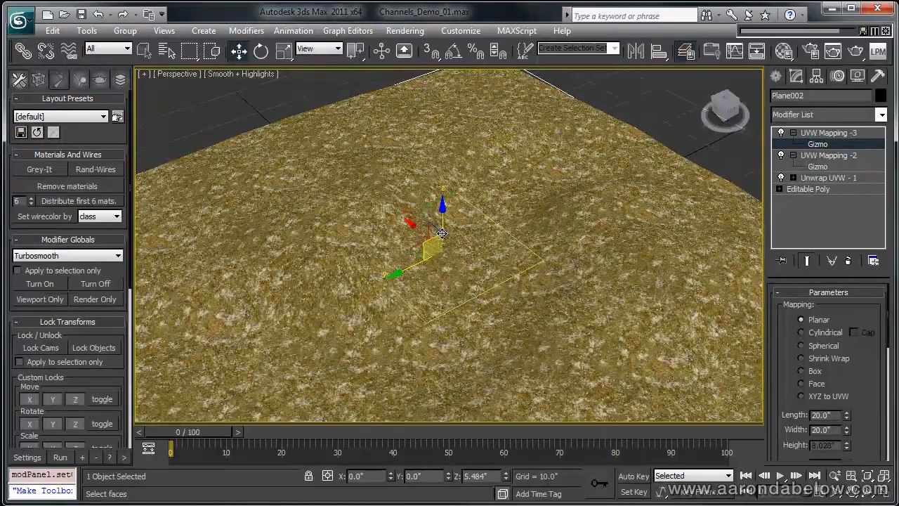
drag(414, 255, 391, 341)
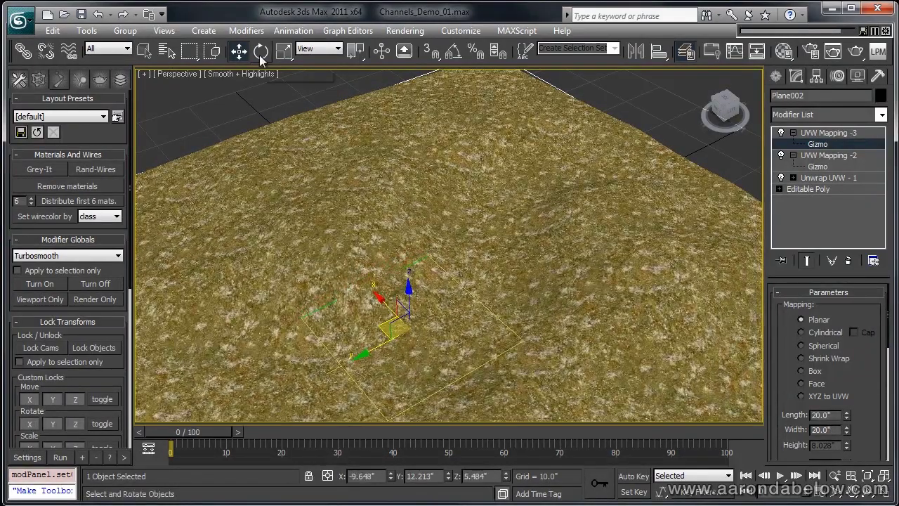
key(e)
drag(427, 368, 384, 371)
key(r)
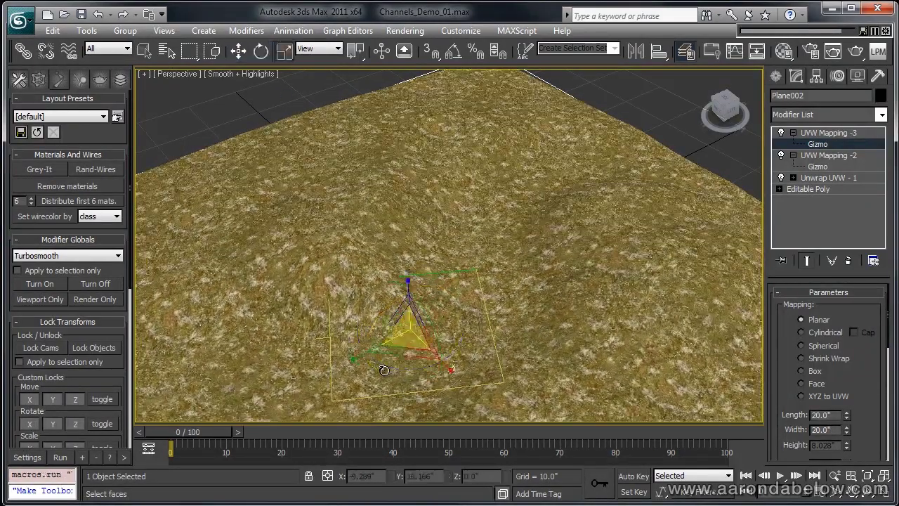
drag(400, 337, 408, 282)
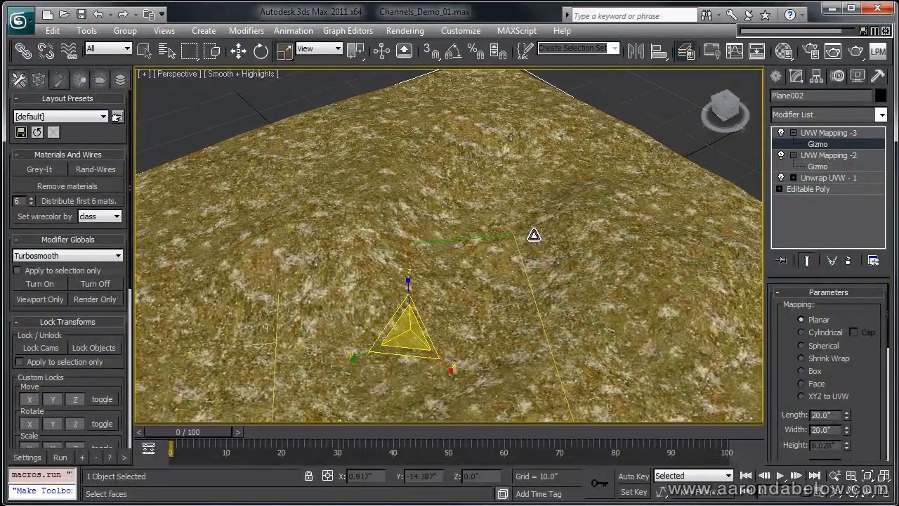
right_click(639, 340)
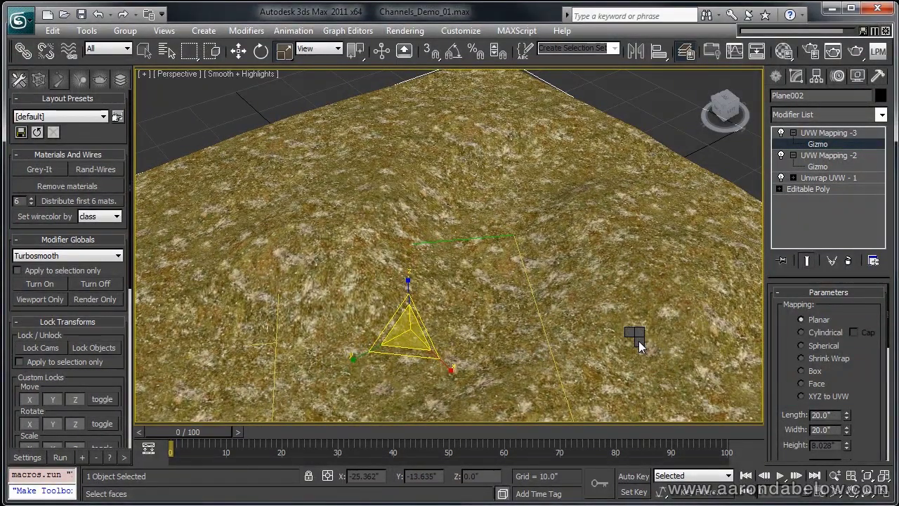
click(624, 320)
click(665, 146)
scroll(616, 162, down, 3)
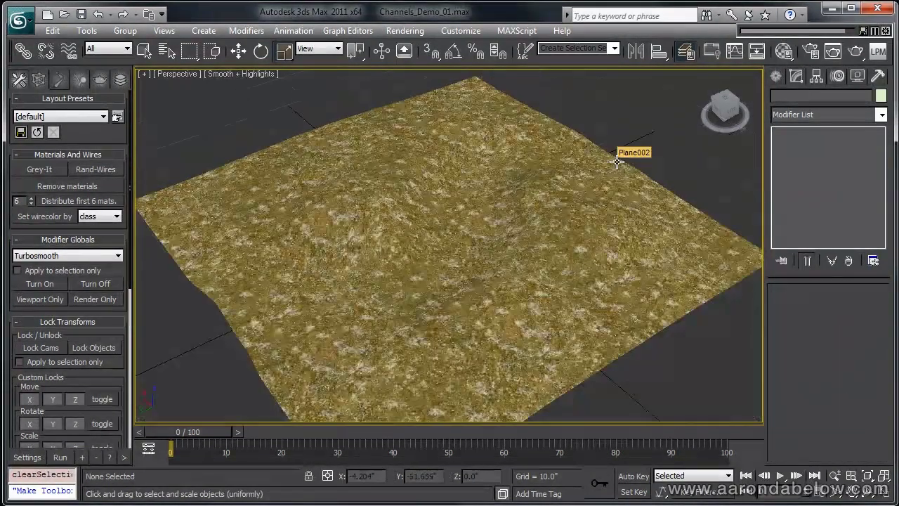
- Assign a Noise map as the mask of Layer 2 in the Grass material's Composite map
key(m)
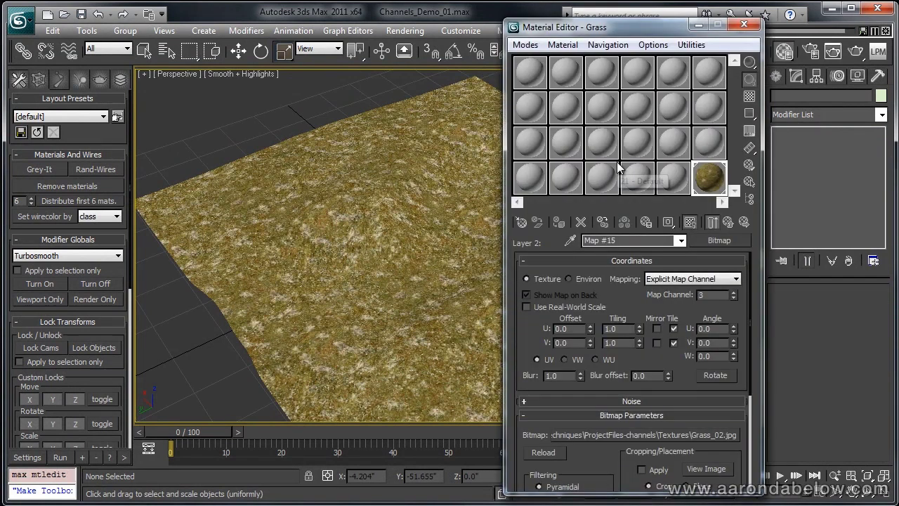
click(727, 222)
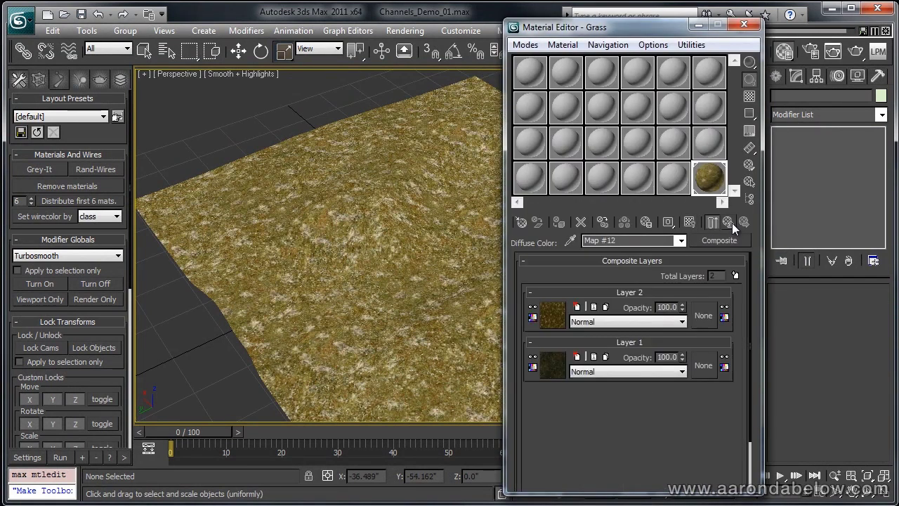
click(703, 316)
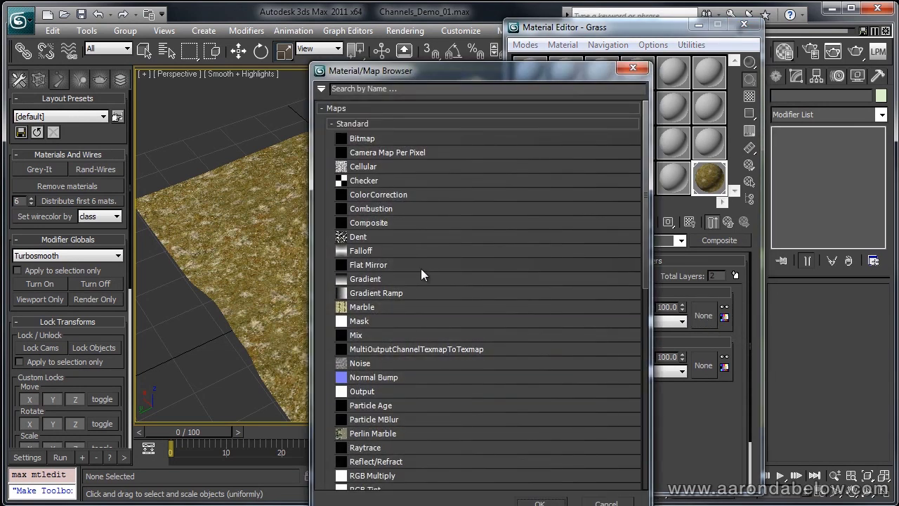
double_click(526, 364)
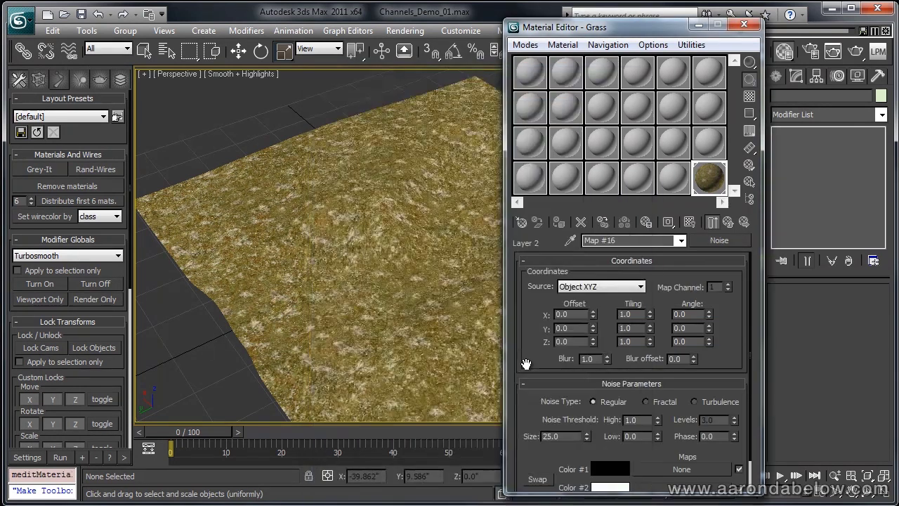
- Set the Noise mask's coordinate source to Explicit Map Channel and show the noise on the terrain in the viewport
click(596, 288)
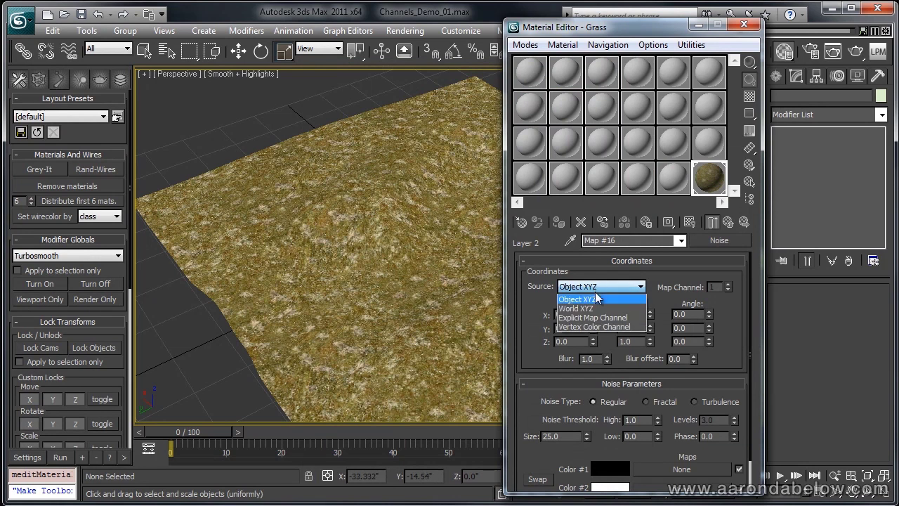
click(599, 318)
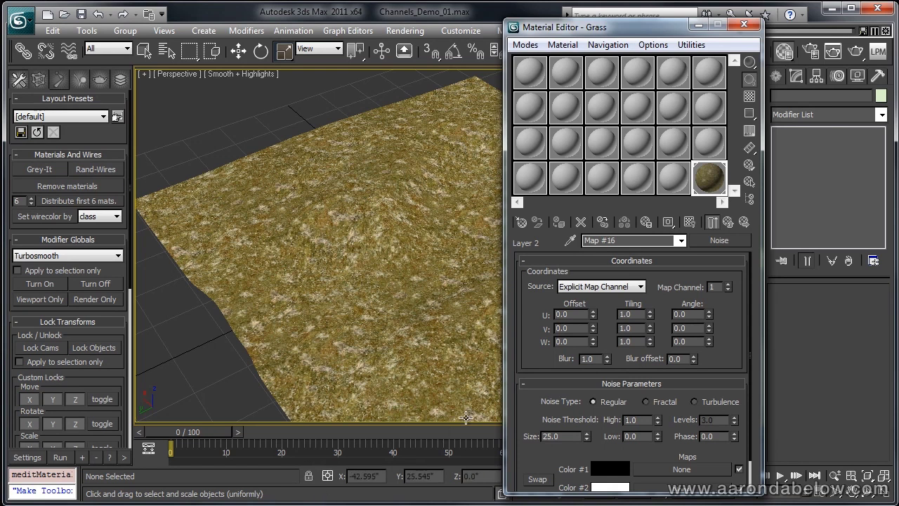
click(688, 222)
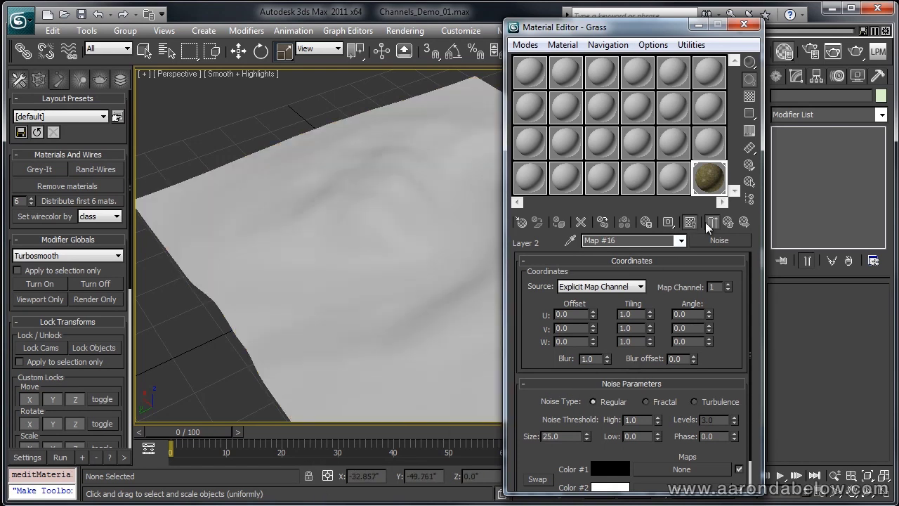
click(706, 223)
- Set the Noise mask to size 0.1, type Fractal, high threshold 0.84 and low threshold 0.27
scroll(570, 394, down, 1)
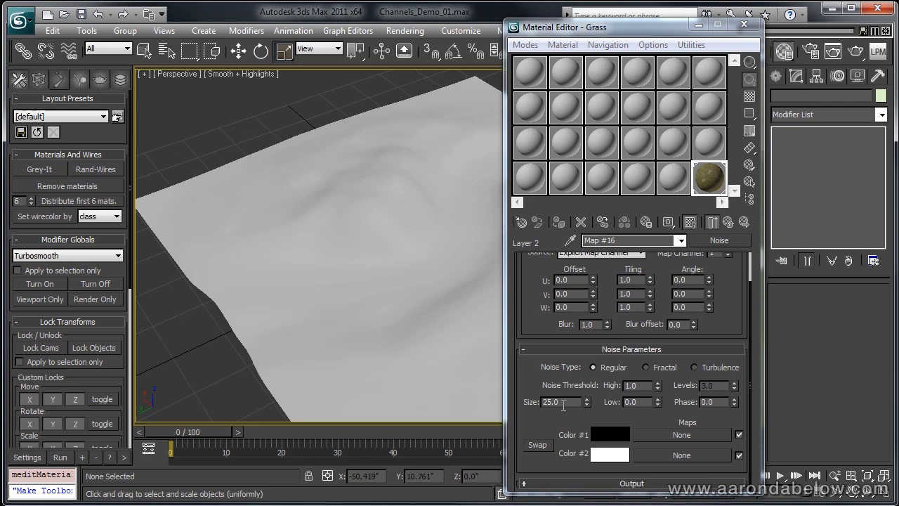
drag(560, 401, 451, 417)
text(.1)
key(Return)
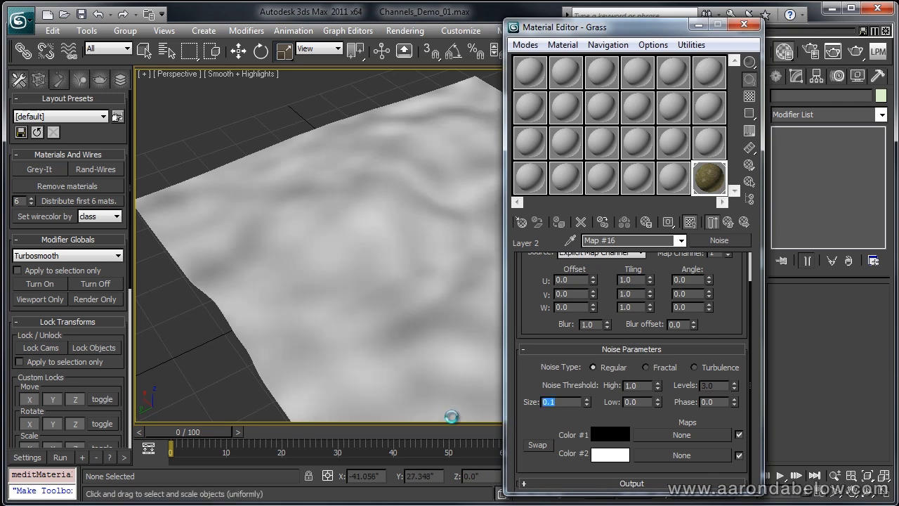
click(665, 367)
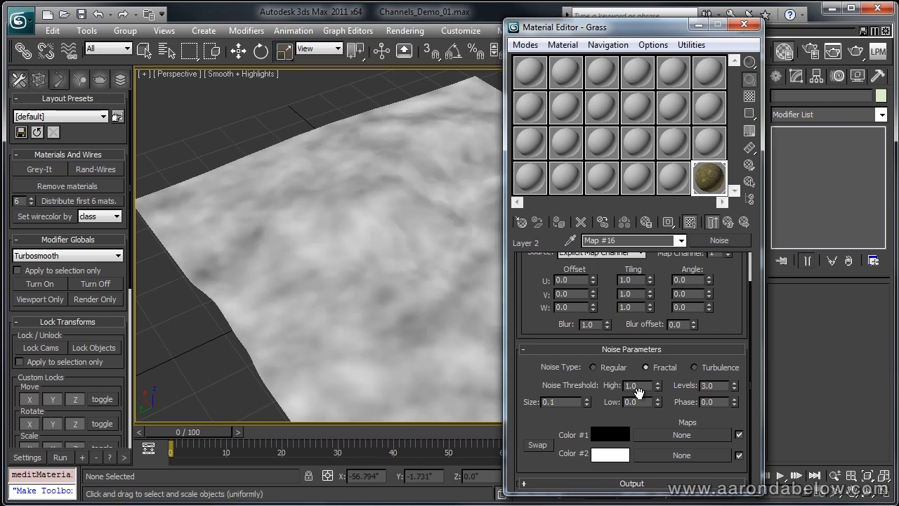
drag(658, 397, 664, 391)
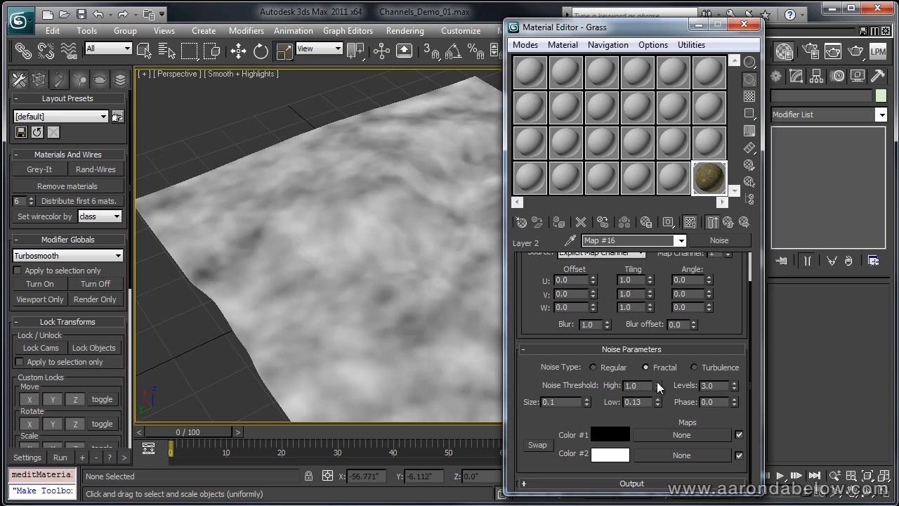
- Return to the top level of the Grass material and display the complete material in the viewport
click(729, 223)
click(729, 223)
click(690, 222)
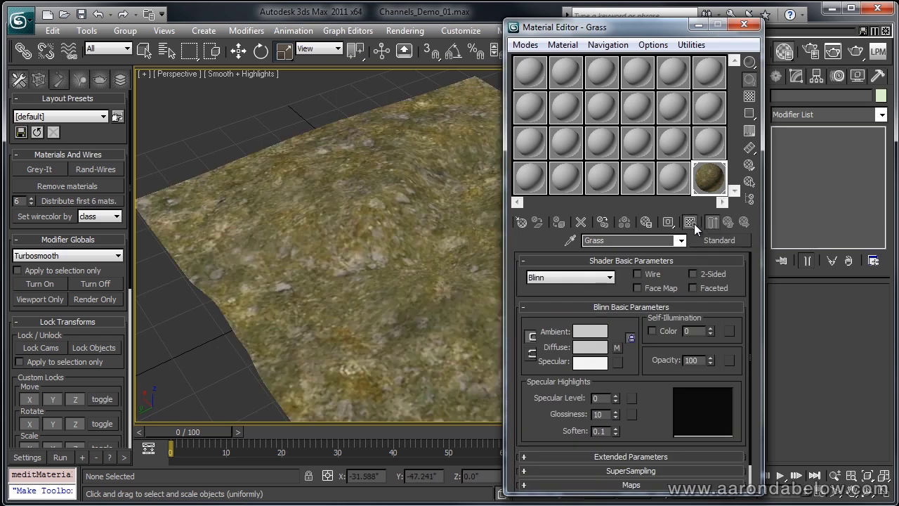
- Frame the terrain from a closer, lower perspective angle and render the view
drag(685, 26, 684, 77)
mouse_move(267, 206)
alt+middle_down()
mouse_move(279, 219)
mouse_move(255, 205)
alt+middle_up()
alt+middle_drag(310, 207, 327, 194)
scroll(303, 221, up, 2)
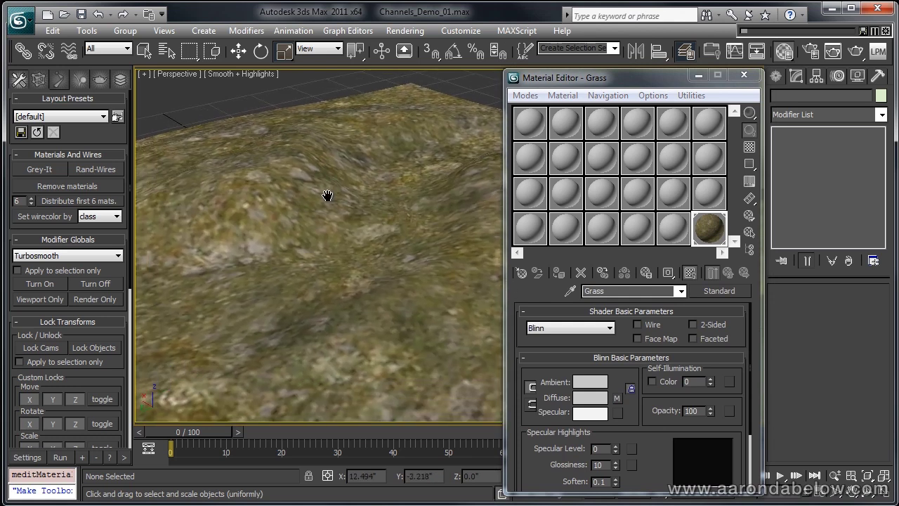
click(855, 53)
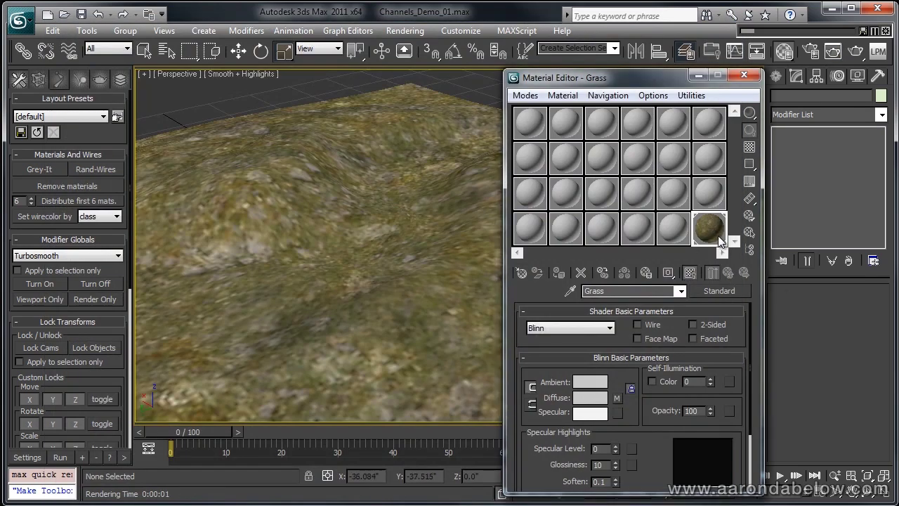
- Hide Layer 2 of the Grass material's Composite map and render the terrain with only Layer 1
drag(630, 374, 633, 226)
click(638, 453)
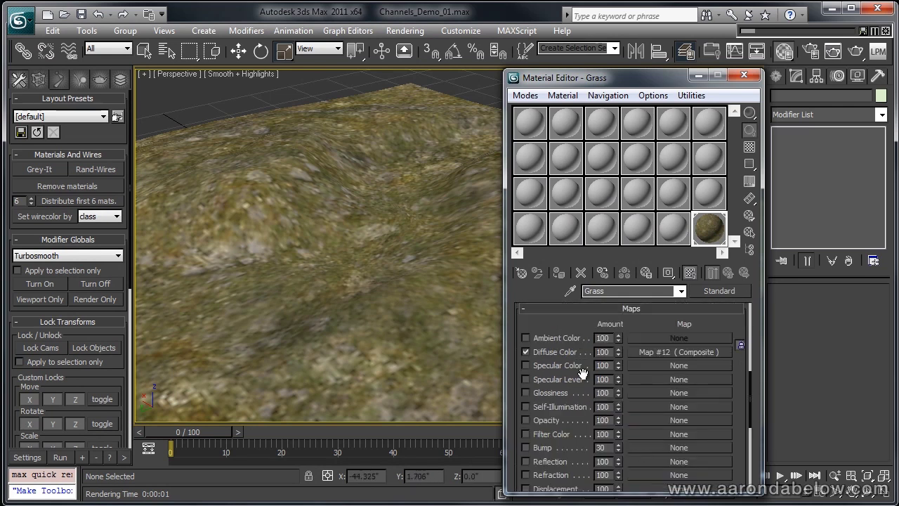
click(685, 351)
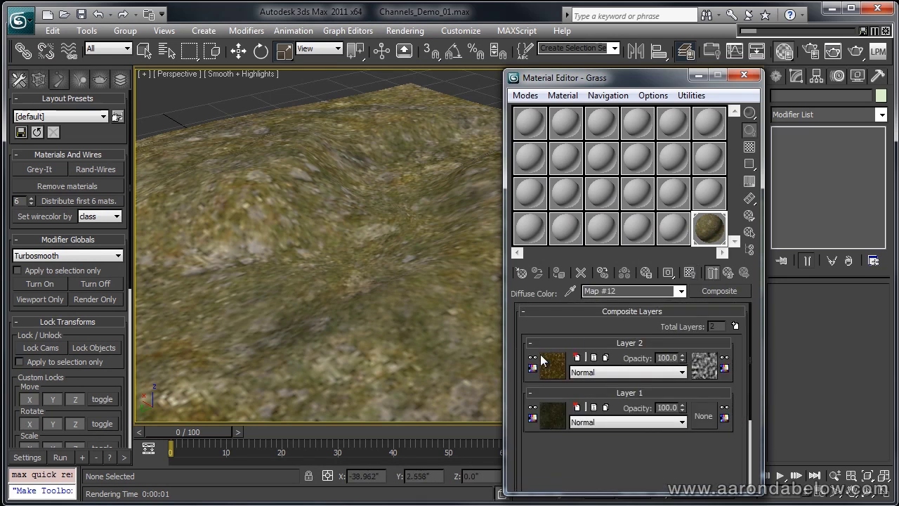
click(534, 359)
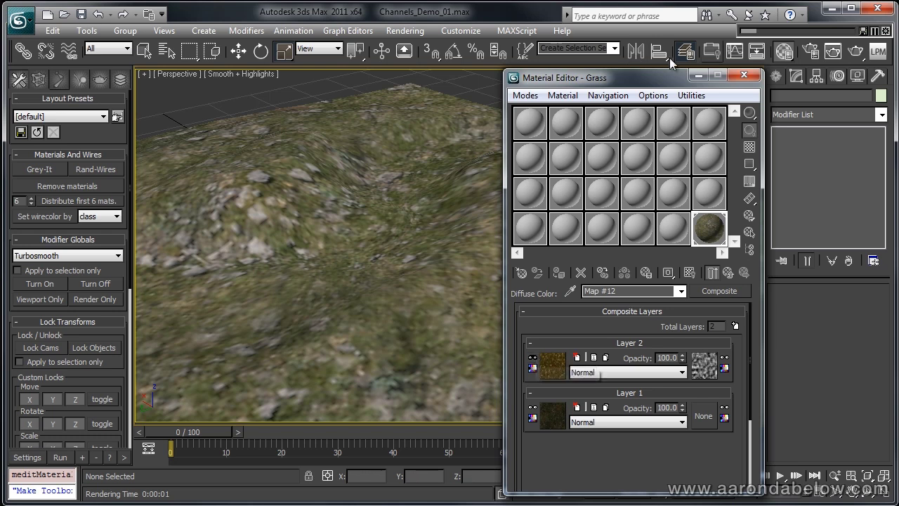
click(851, 54)
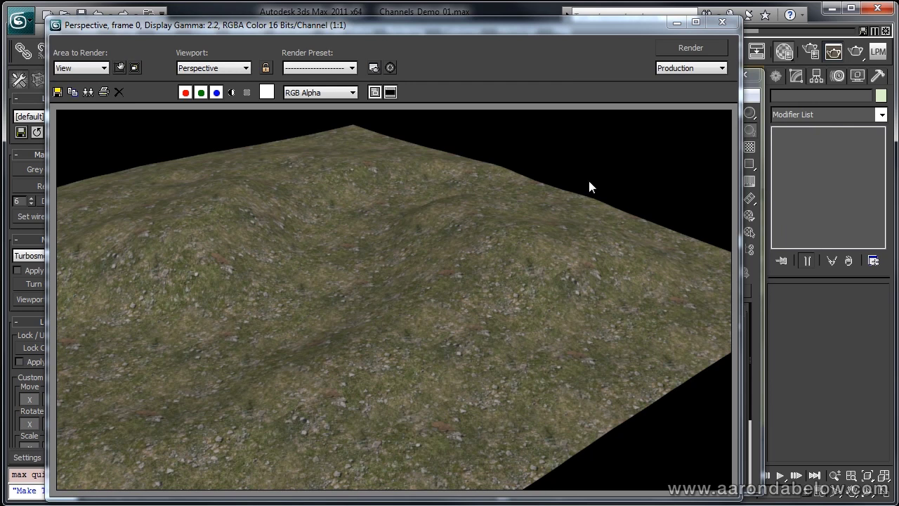
click(722, 22)
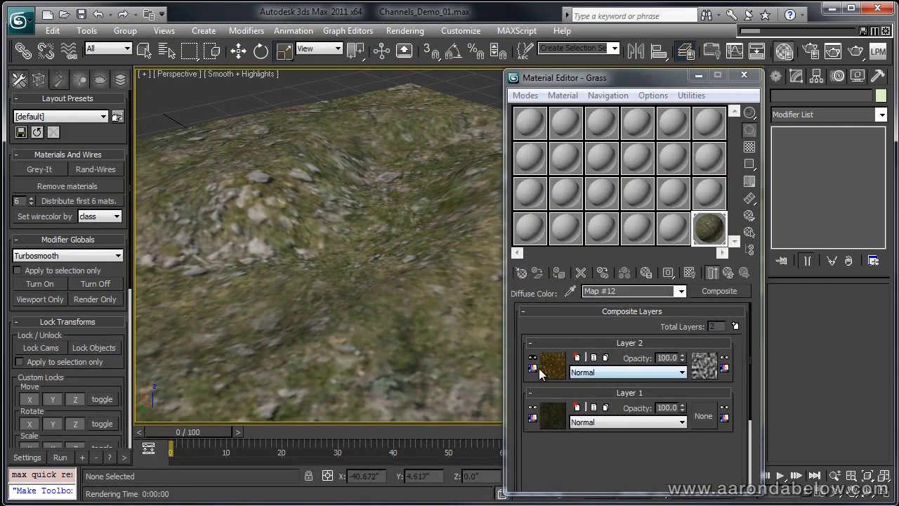
- Unhide Layer 2 of the Composite map and render the terrain with both grass layers blended
click(534, 360)
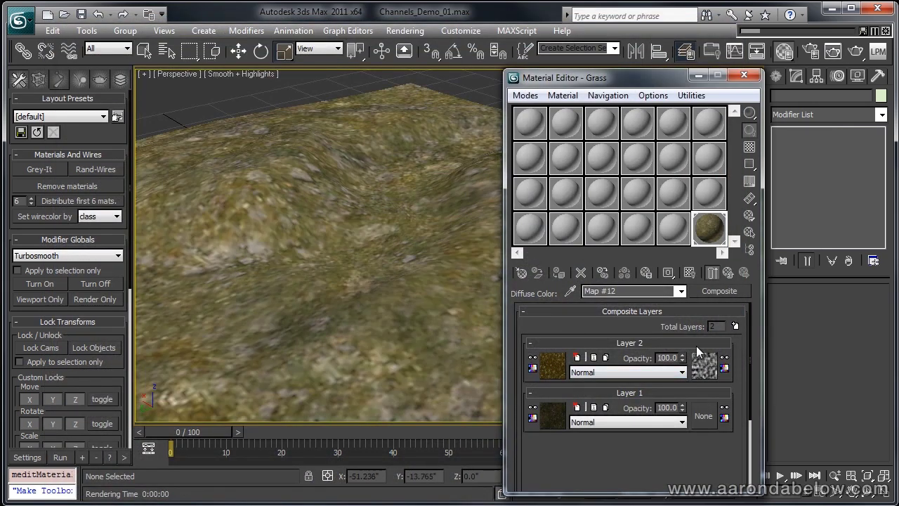
click(853, 53)
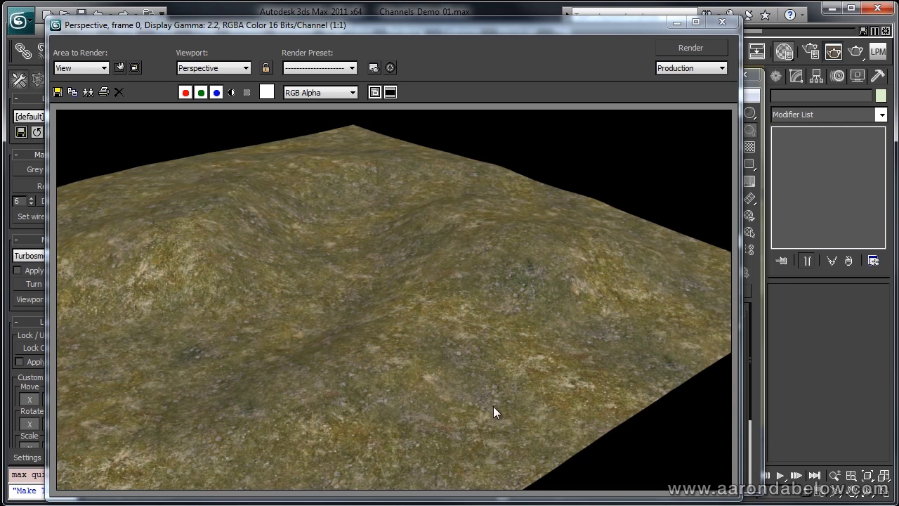
click(721, 24)
- Copy the Grass material into the sample slot directly above it and rename the copy as "dirt"
click(703, 231)
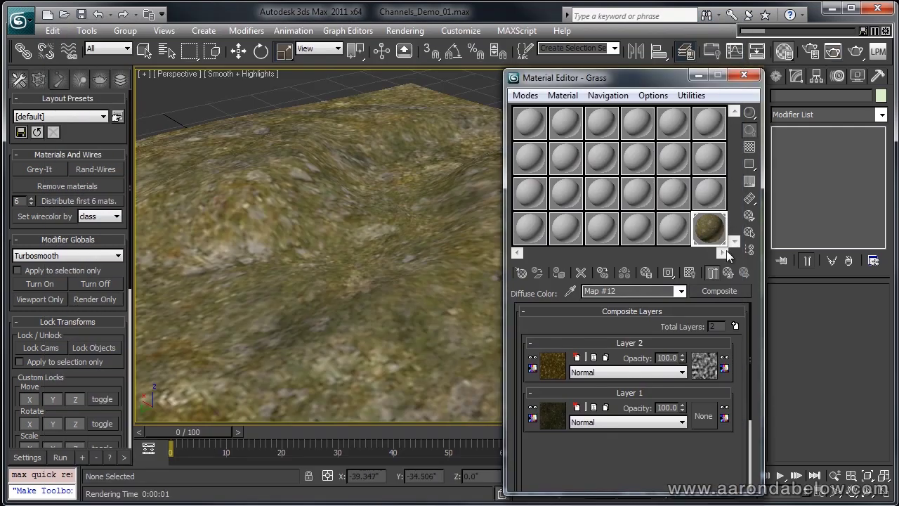
click(727, 275)
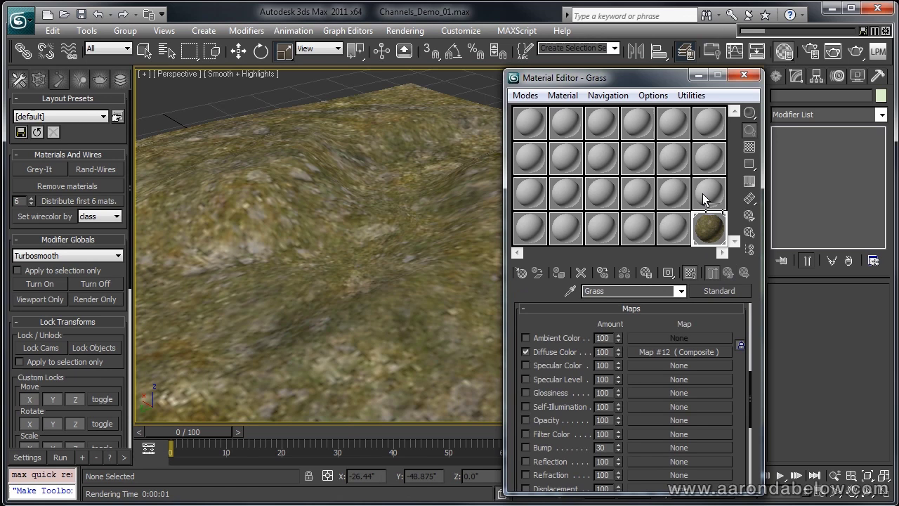
drag(702, 193, 705, 195)
drag(652, 291, 409, 321)
text(dirt)
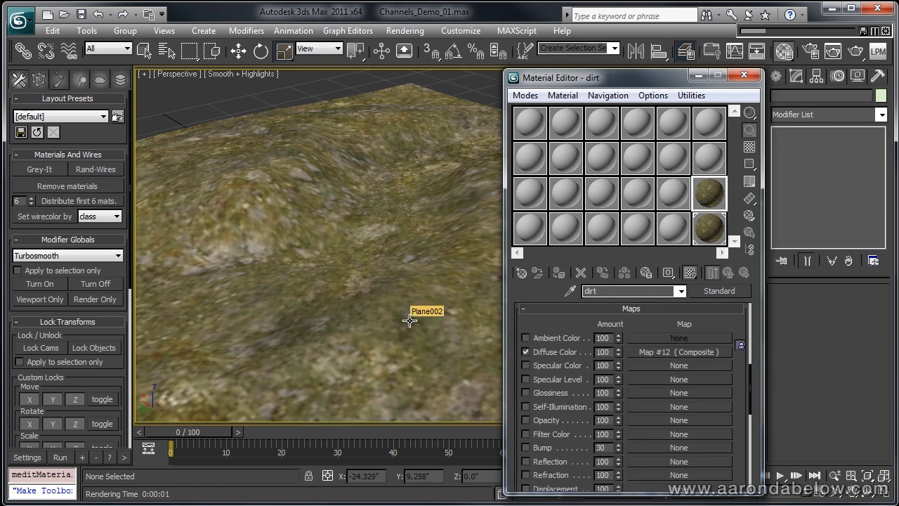
- Replace the Layer 2 bitmap in the dirt material's Composite map with Dirt_01.jpg
click(679, 352)
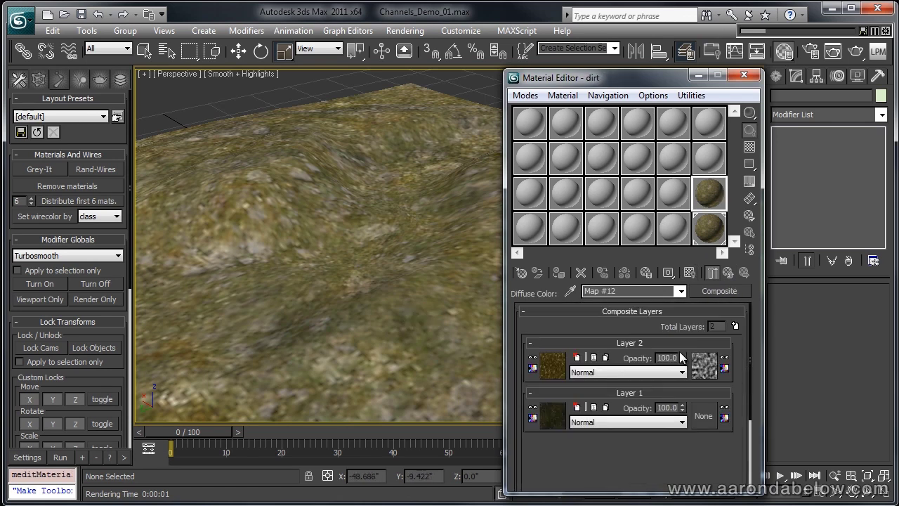
click(548, 370)
click(645, 485)
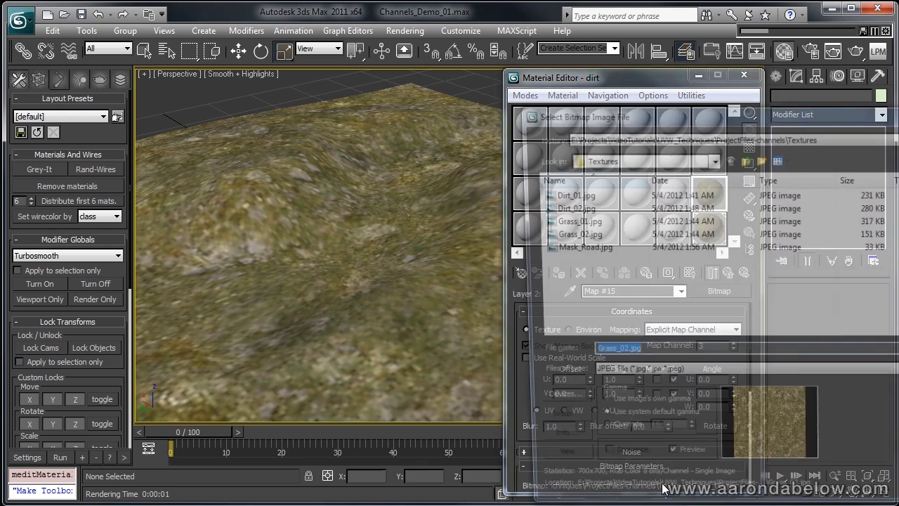
double_click(591, 192)
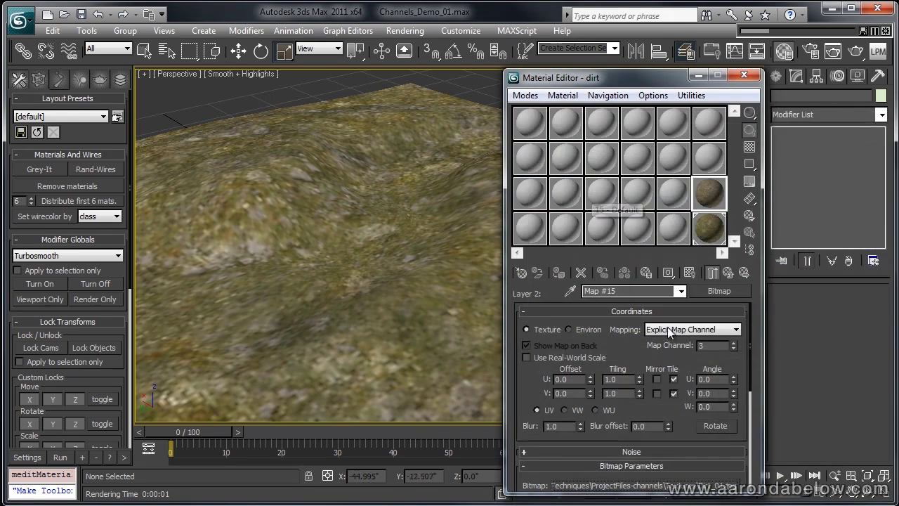
click(730, 271)
- Replace the Layer 1 bitmap in the dirt material's Composite map with Dirt_02.jpg
click(559, 413)
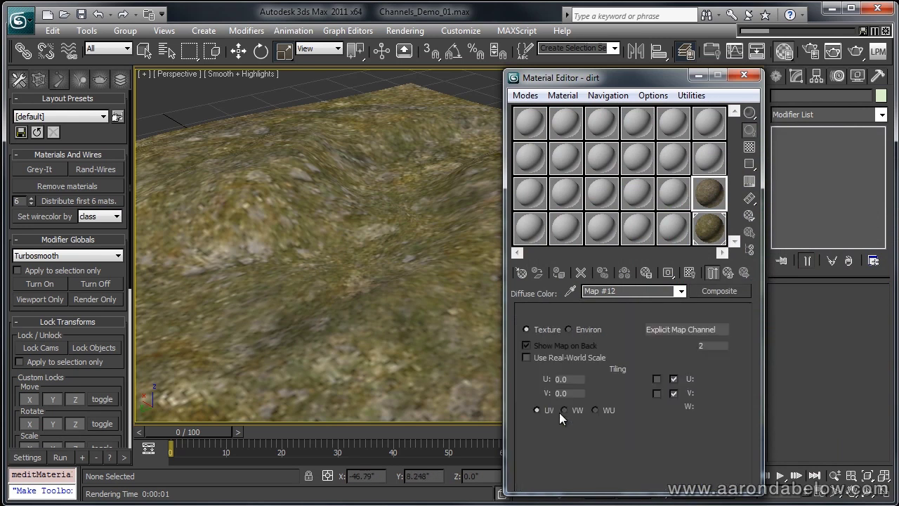
click(726, 273)
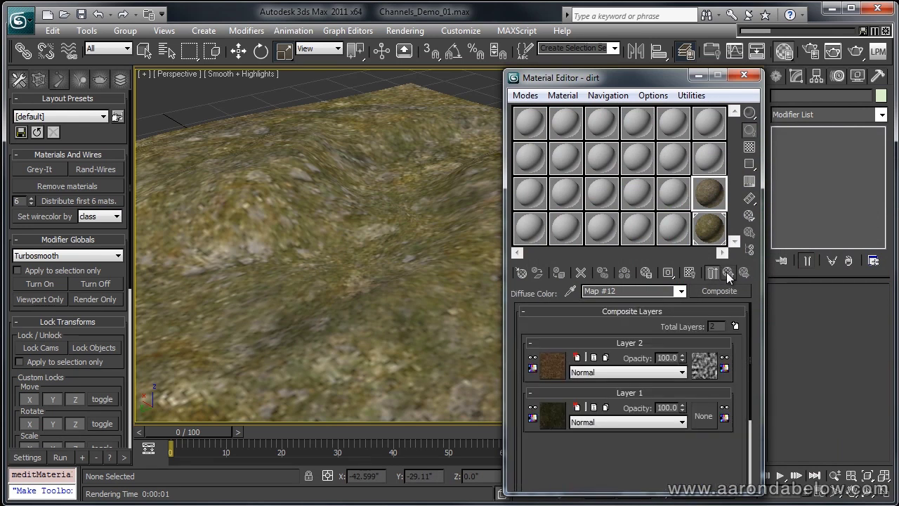
click(555, 408)
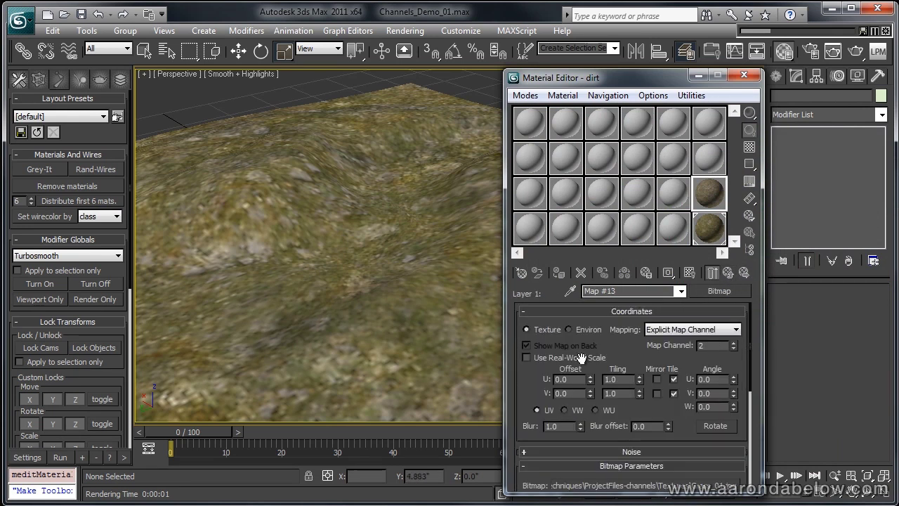
scroll(680, 425, down, 3)
click(678, 390)
click(590, 209)
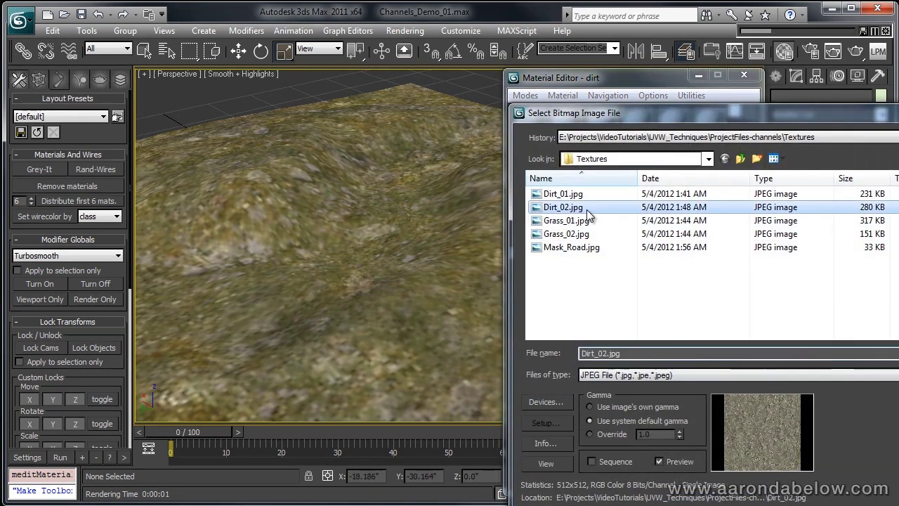
double_click(587, 210)
- Assign the dirt material to the terrain plane and render the perspective view
click(484, 219)
click(564, 275)
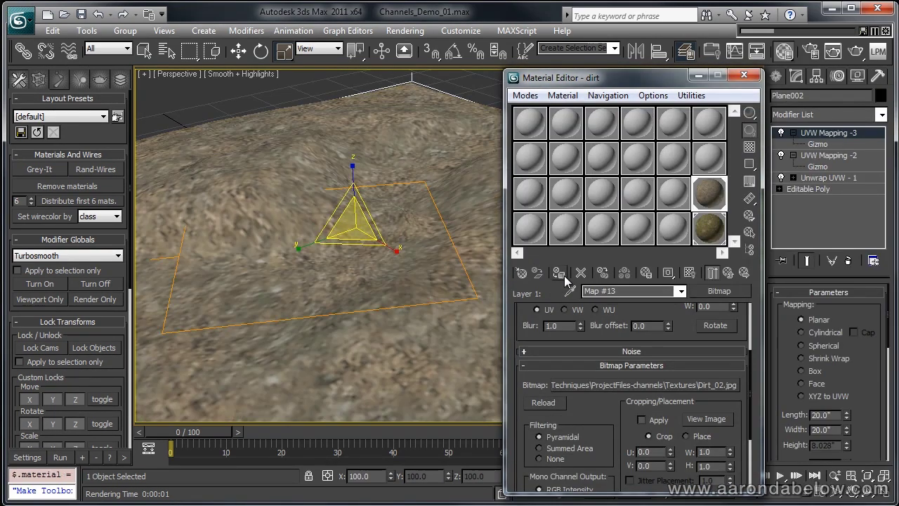
click(855, 50)
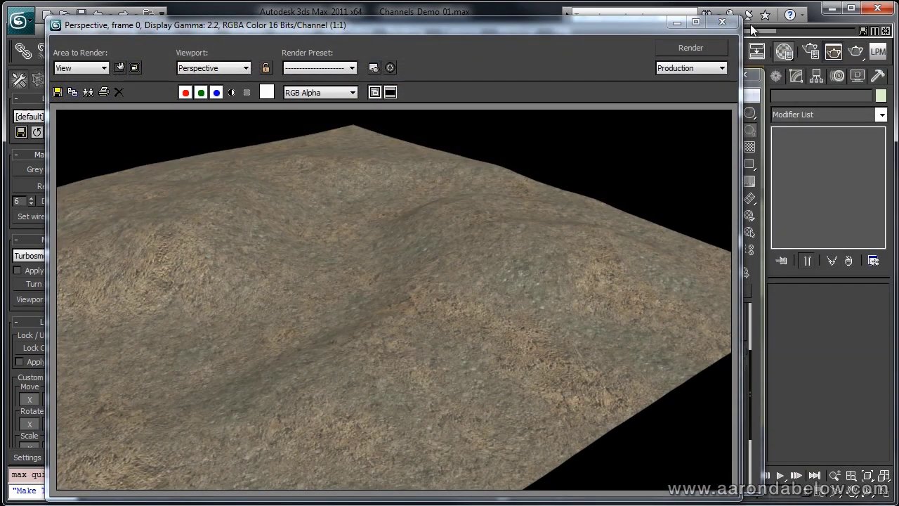
click(722, 21)
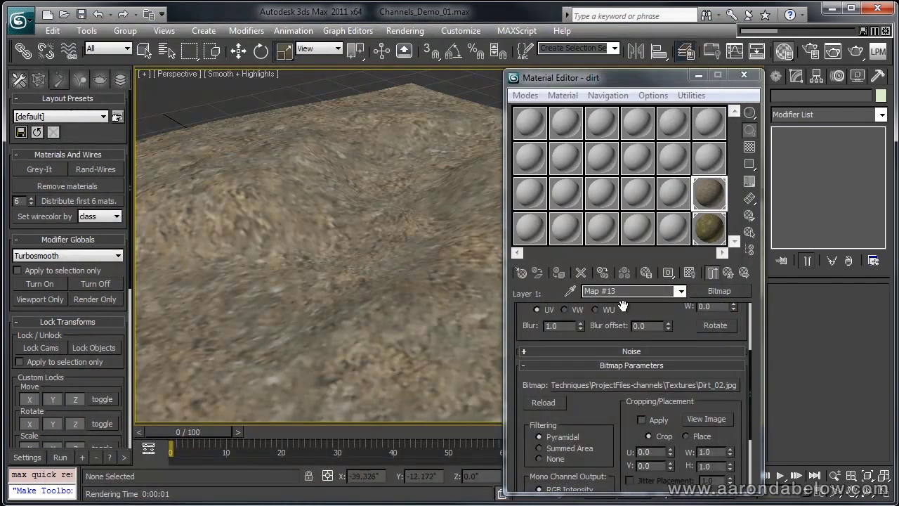
- Set the dirt material's Noise mask to high 1.0, low 0.0, levels 6.0 and size 0.05, and render the terrain
click(729, 273)
click(709, 368)
scroll(708, 367, down, 3)
drag(658, 404, 660, 423)
drag(660, 386, 659, 355)
right_click(657, 403)
drag(713, 385, 682, 398)
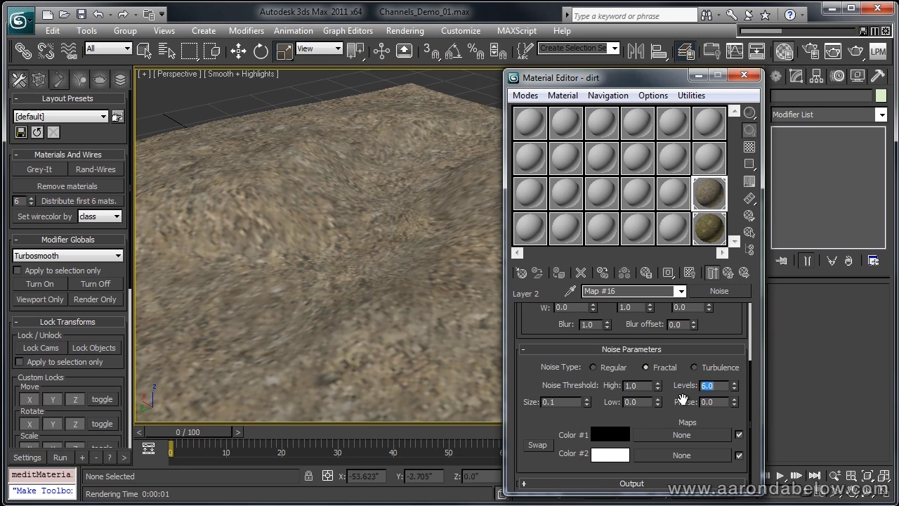
double_click(555, 402)
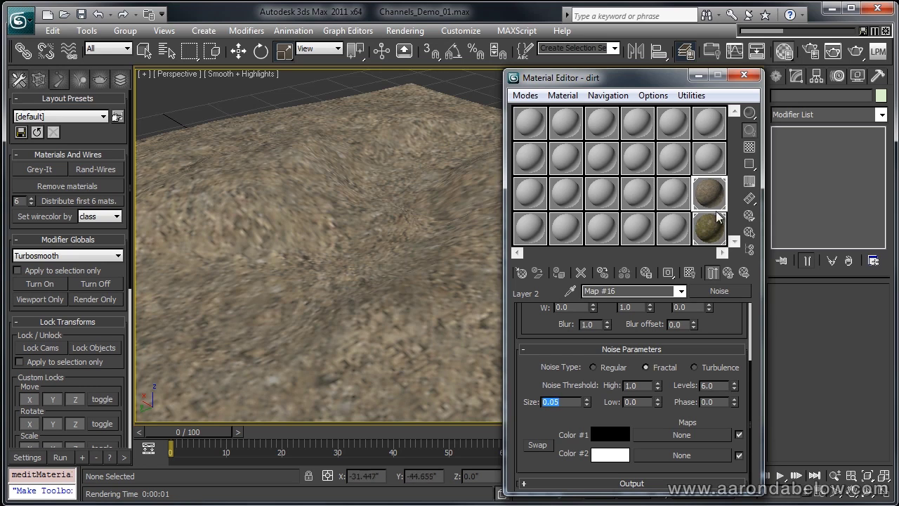
click(858, 51)
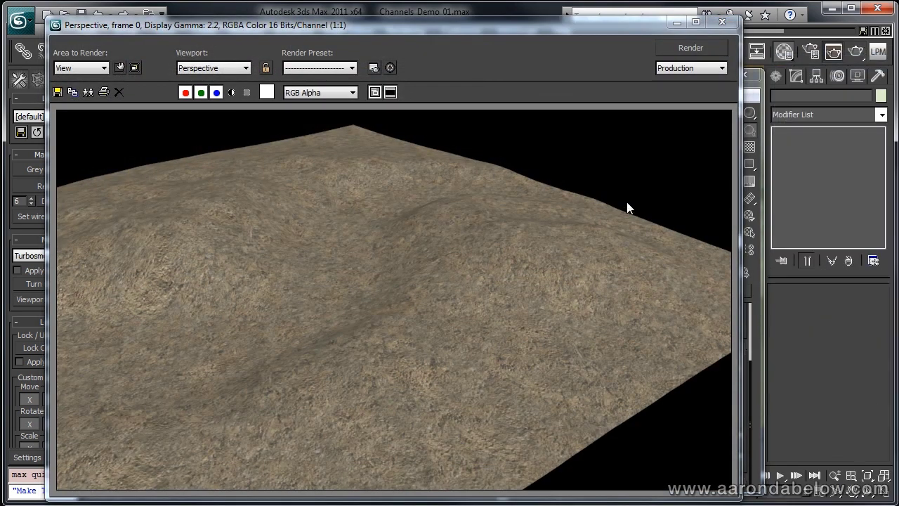
click(724, 22)
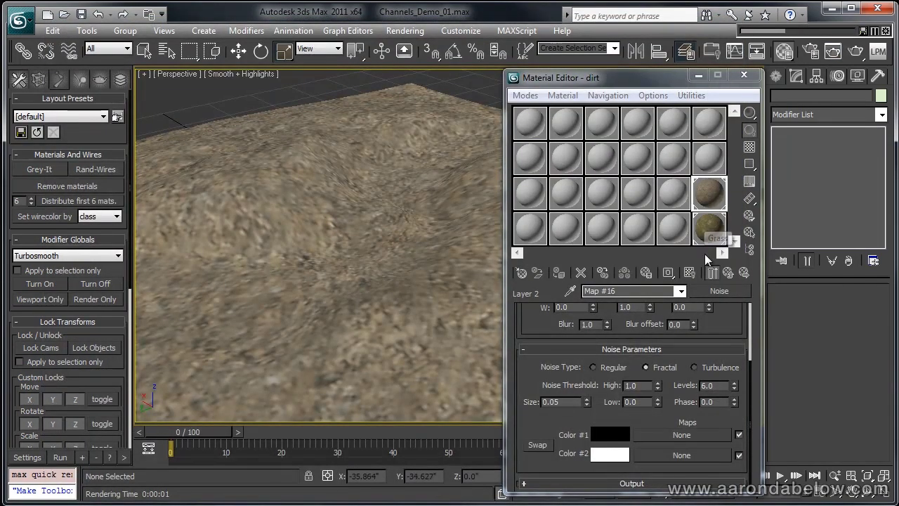
- Convert an unused default material to a Blend material, discarding the old material
click(708, 167)
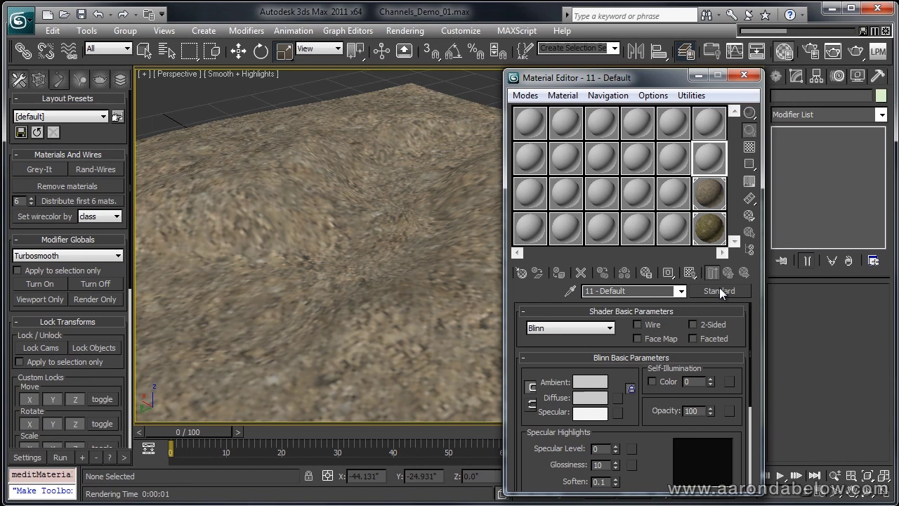
click(719, 291)
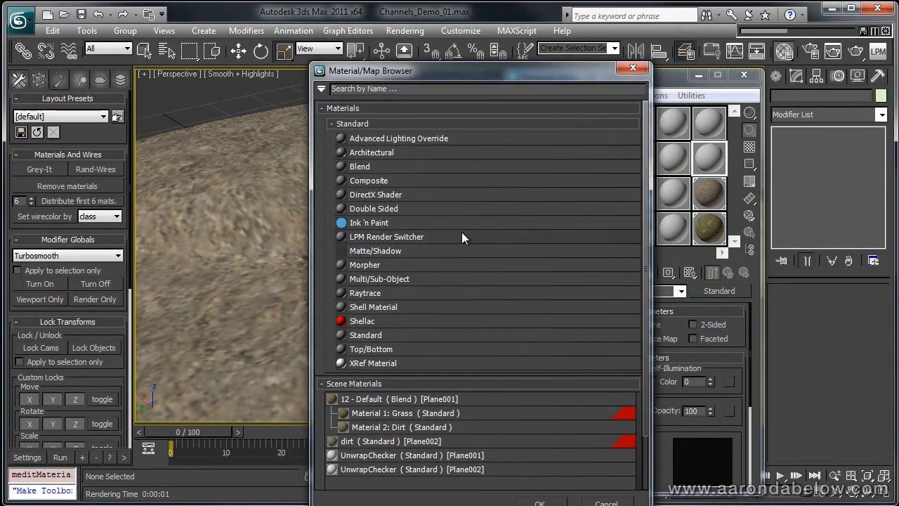
double_click(383, 169)
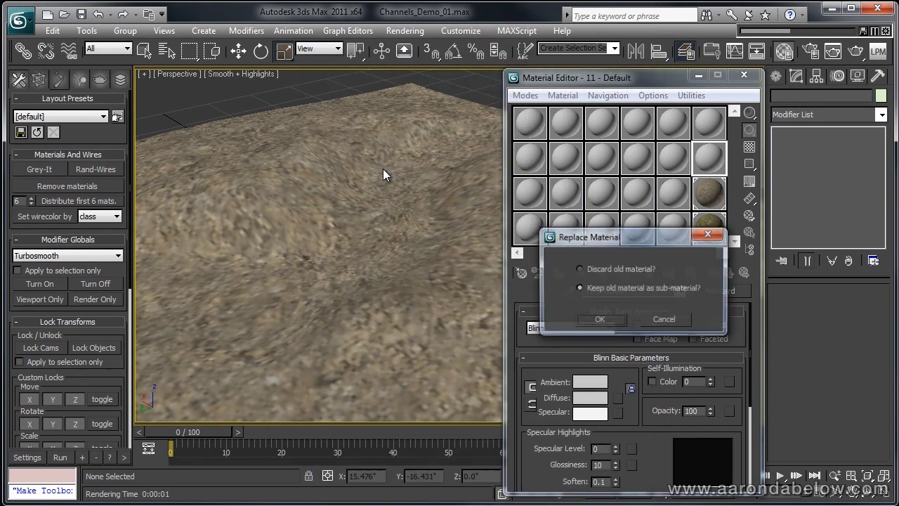
click(609, 268)
click(611, 321)
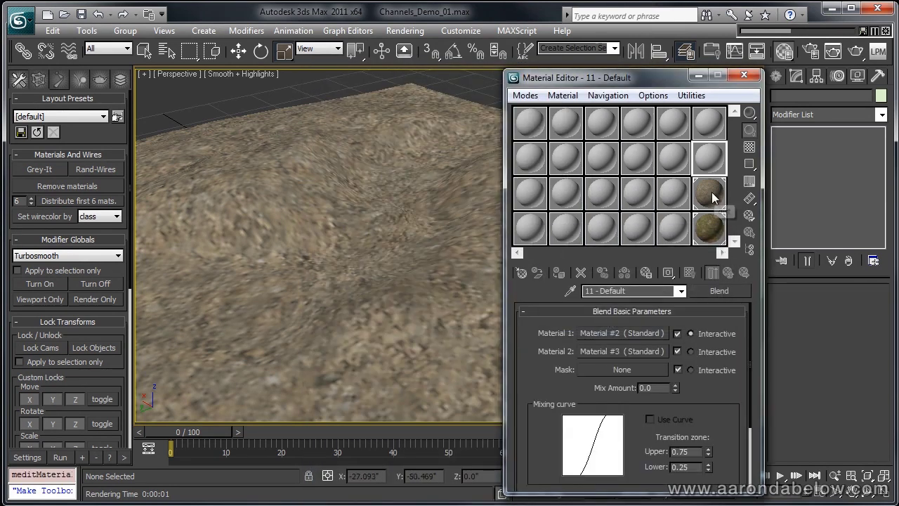
- Place the dirt material in the Blend's Material 1 slot and the Grass material in Material 2, both as instances
drag(631, 332, 631, 351)
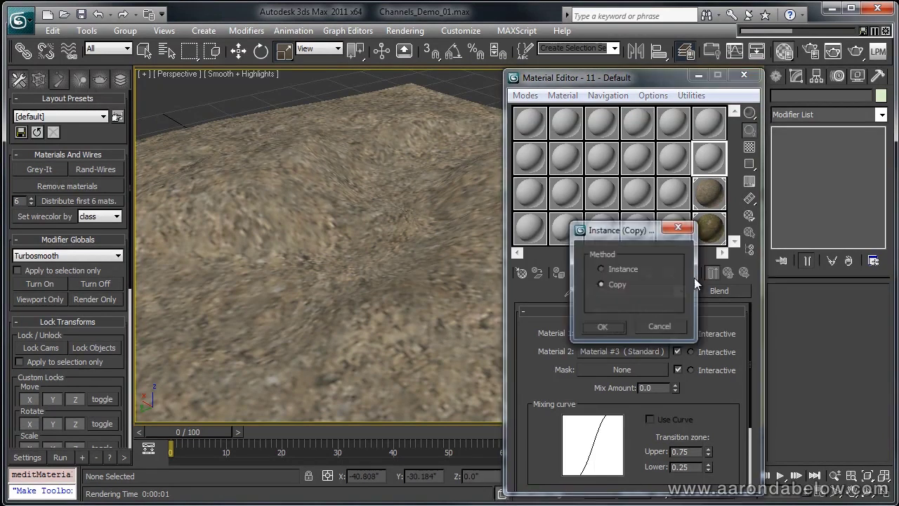
click(612, 329)
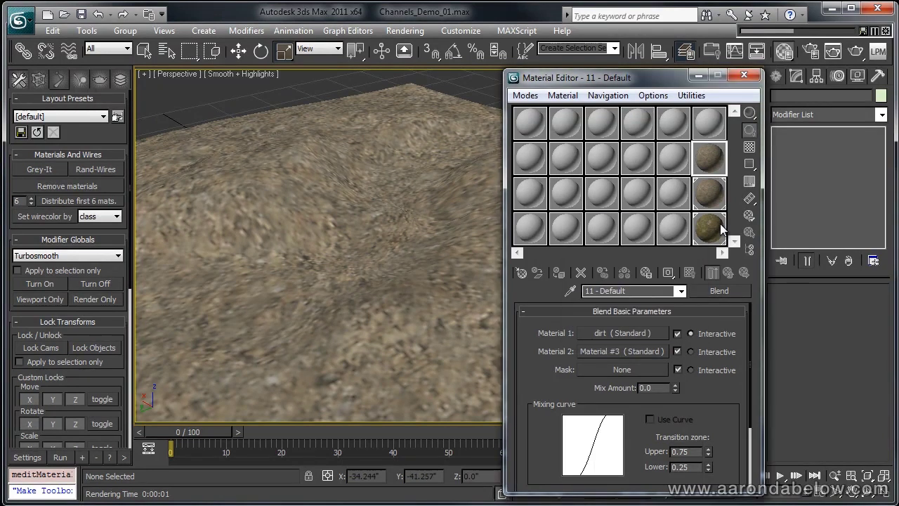
drag(719, 223, 641, 351)
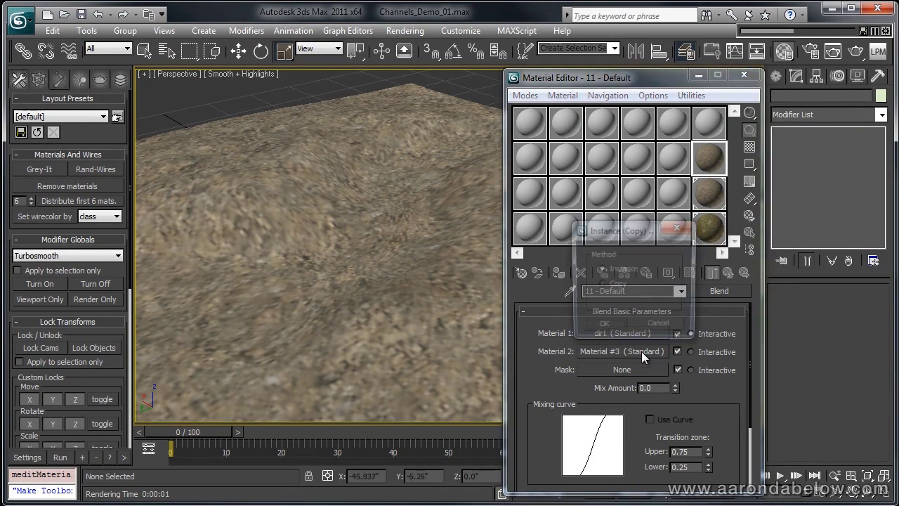
click(612, 327)
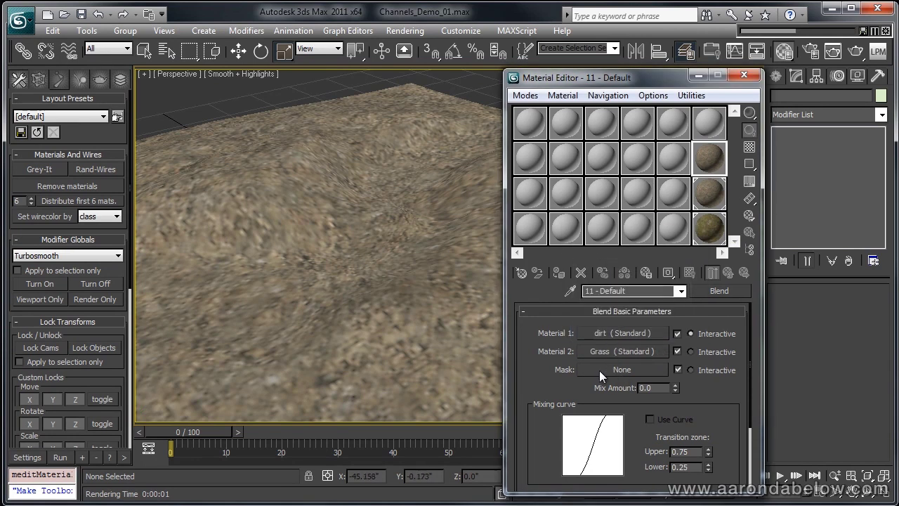
- Load Mask_Road.jpg as a Bitmap map into the Blend material's Mask slot
click(617, 369)
double_click(348, 83)
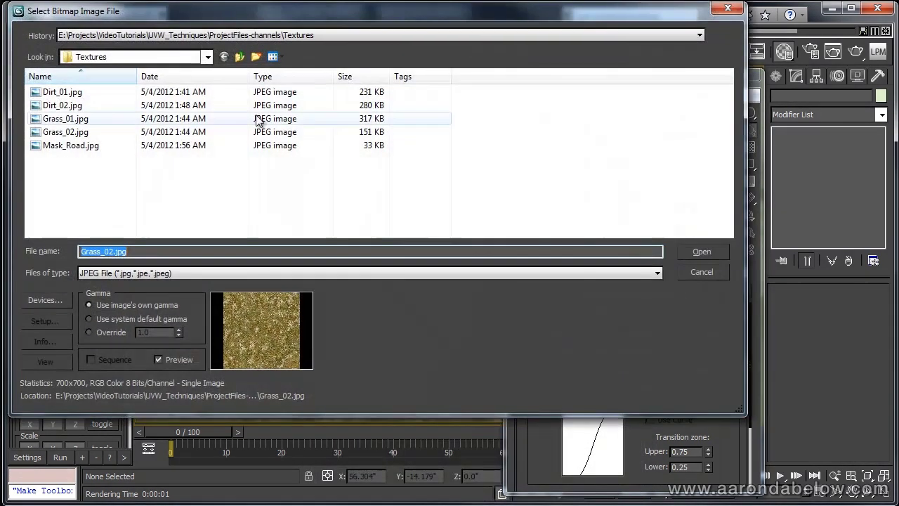
double_click(90, 148)
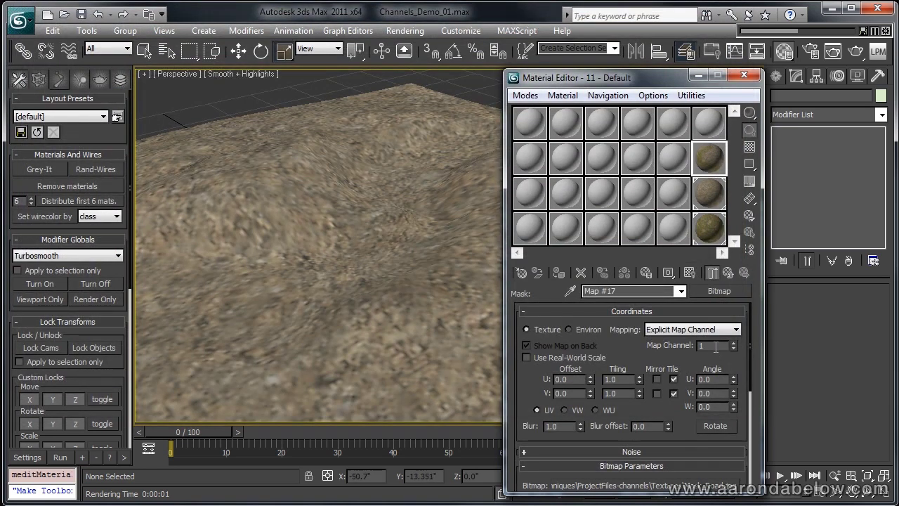
- Assign the Blend material to the terrain plane, deselect it and render the perspective view
click(418, 235)
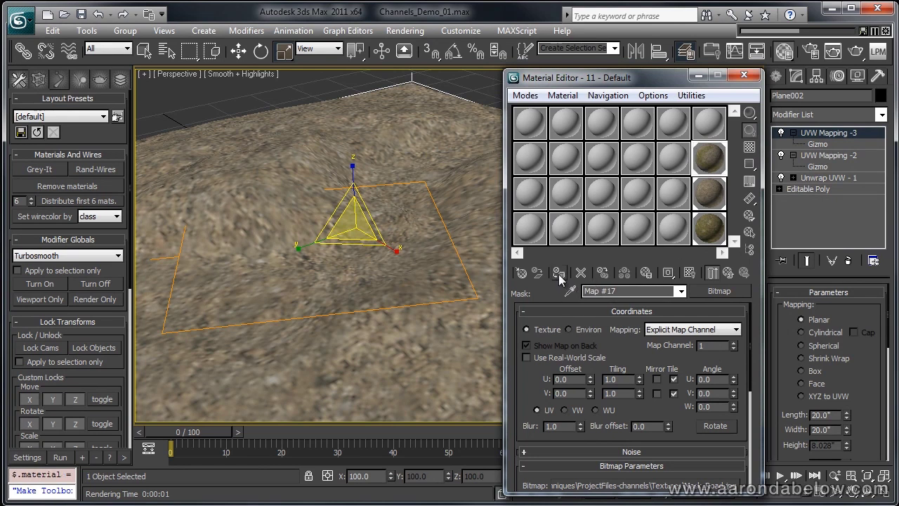
click(231, 103)
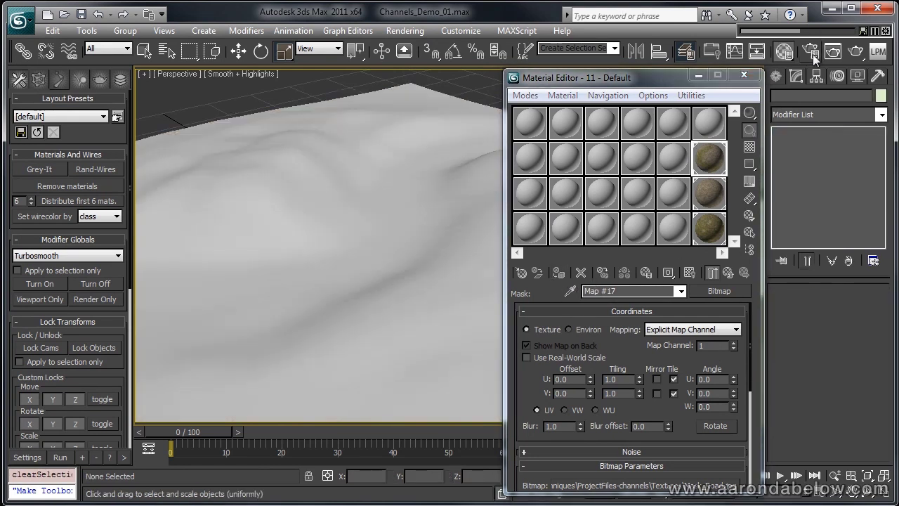
click(858, 53)
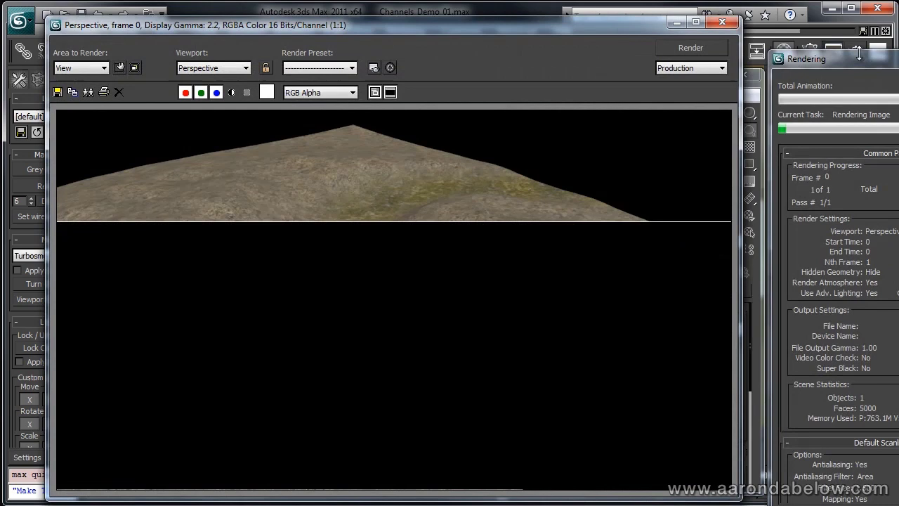
click(722, 24)
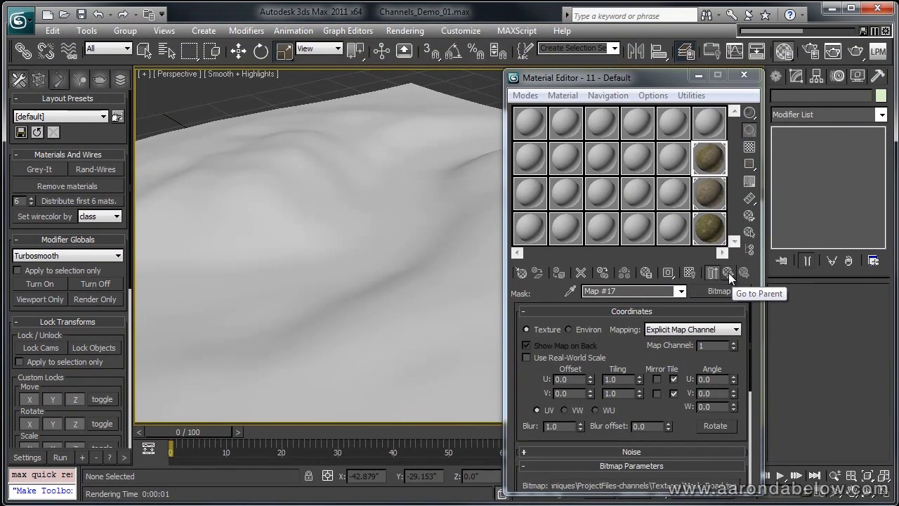
- Swap the Grass and dirt sub-materials so Grass is Material 1 and dirt is Material 2, and render the terrain
click(729, 272)
drag(654, 347, 653, 332)
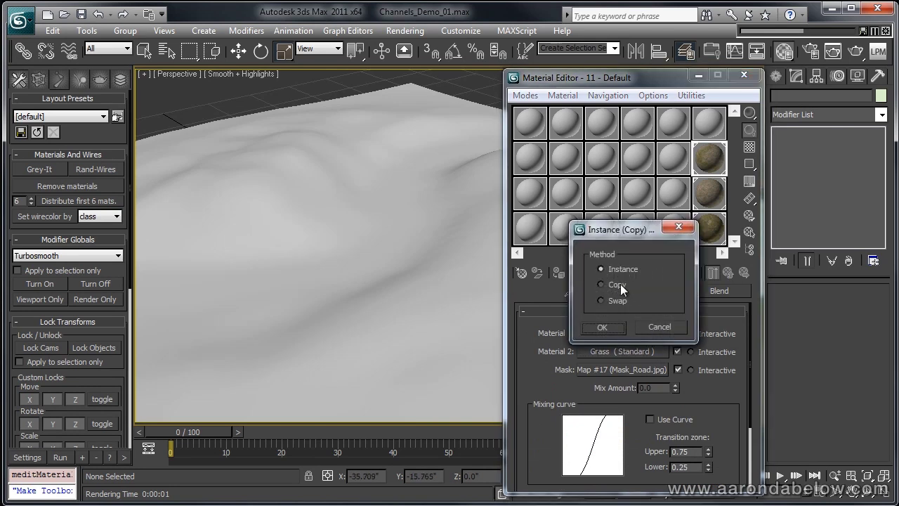
click(602, 327)
click(848, 49)
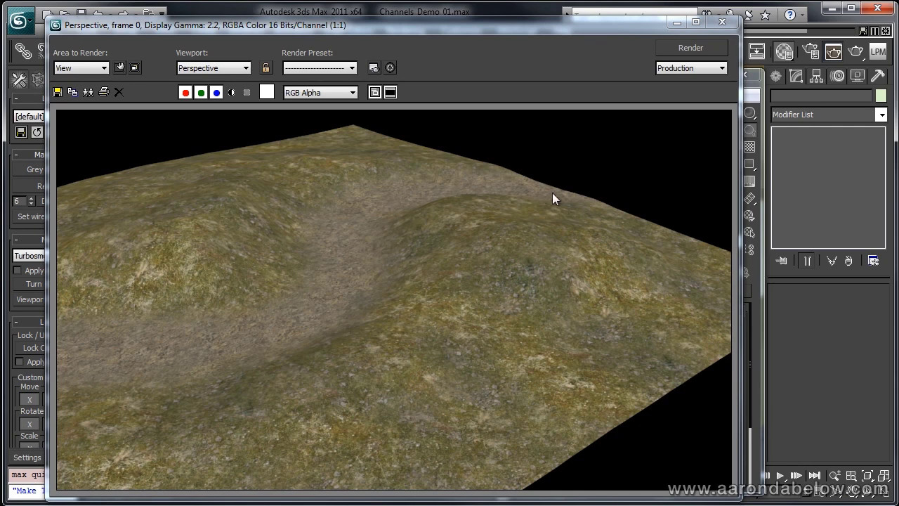
click(722, 22)
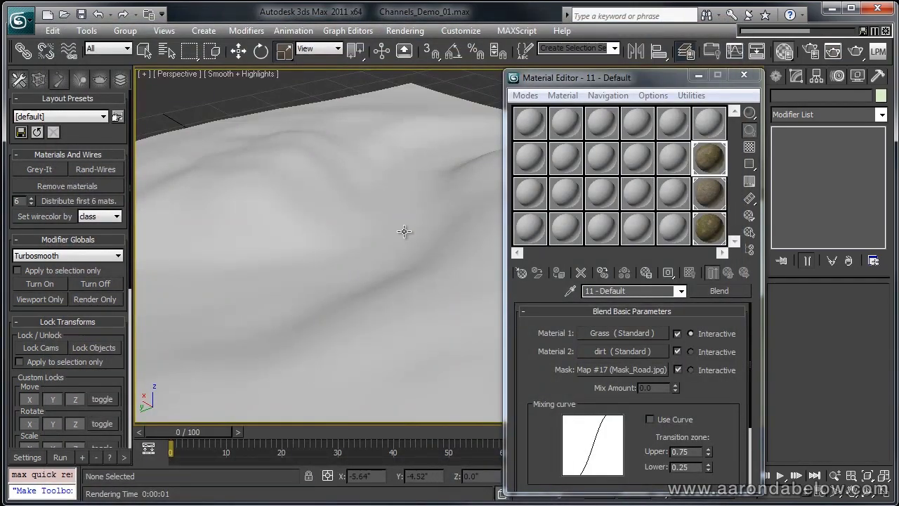
- Render the terrain from a low, close viewpoint along the dirt road to examine the blend
middle_drag(391, 213, 395, 247)
scroll(385, 243, up, 5)
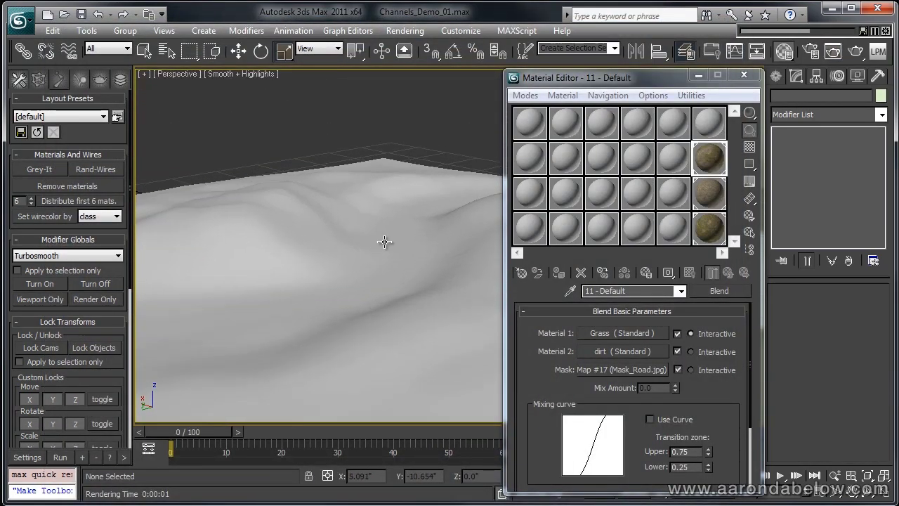
middle_drag(382, 183, 391, 269)
key(F9)
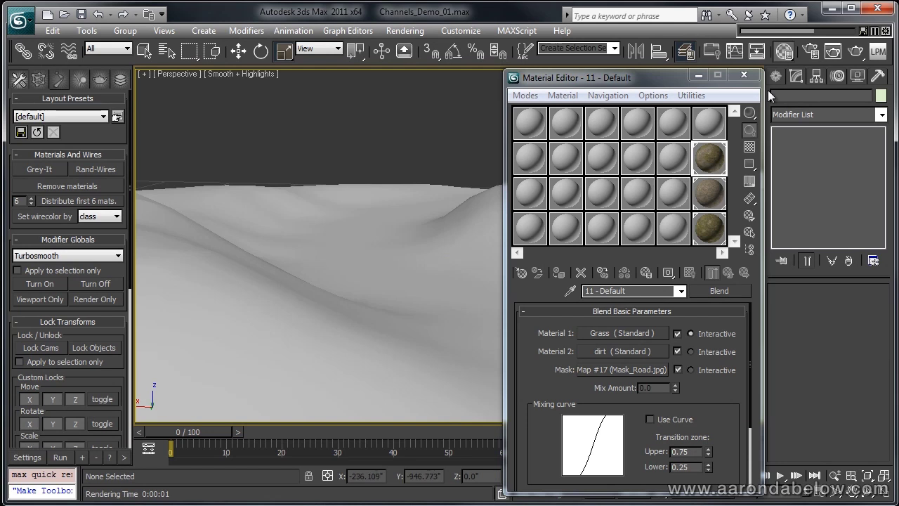
click(857, 54)
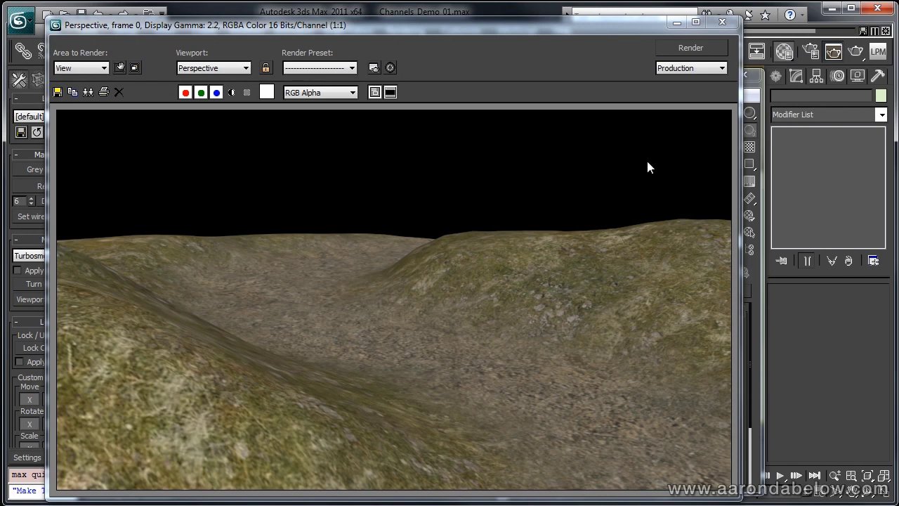
click(720, 23)
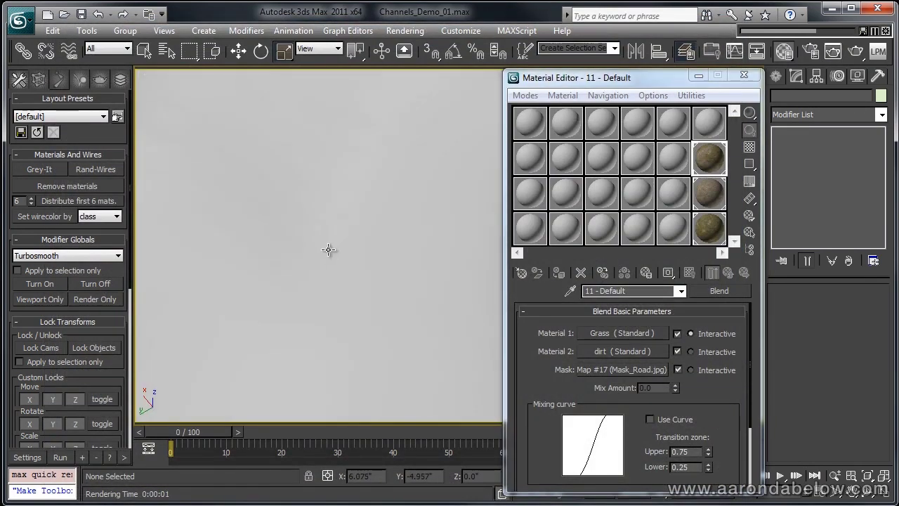
- Render the terrain from a more distant viewpoint on another side to examine the road's course
scroll(295, 277, down, 4)
alt+middle_drag(295, 267, 327, 306)
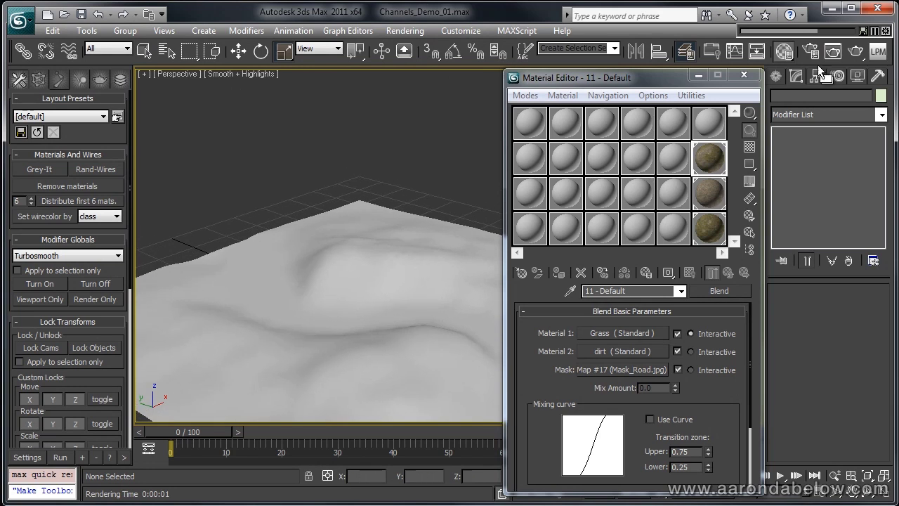
click(856, 53)
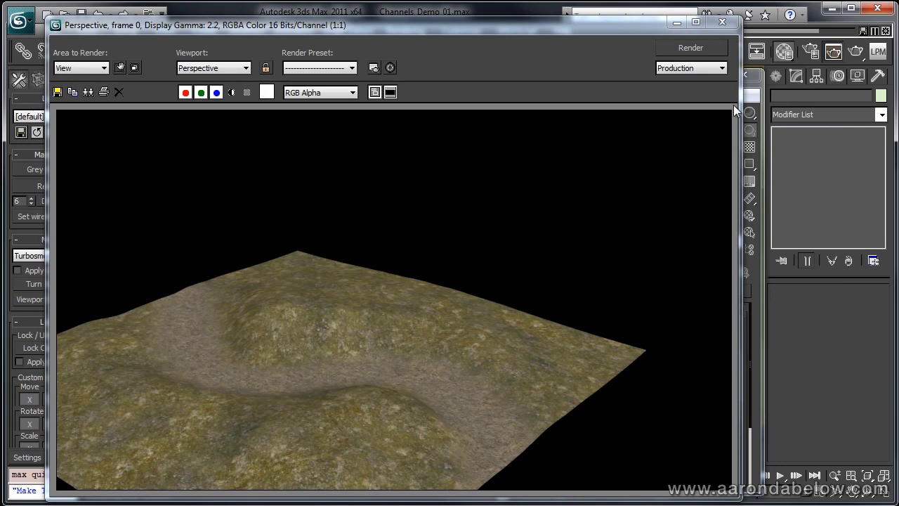
click(723, 23)
- Close the Material Editor, restore the home view and render the whole terrain plane
click(743, 75)
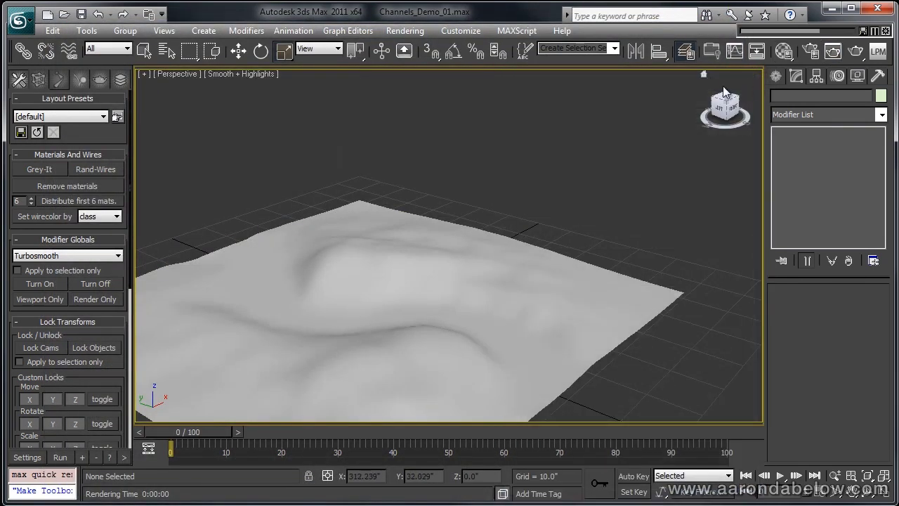
click(703, 74)
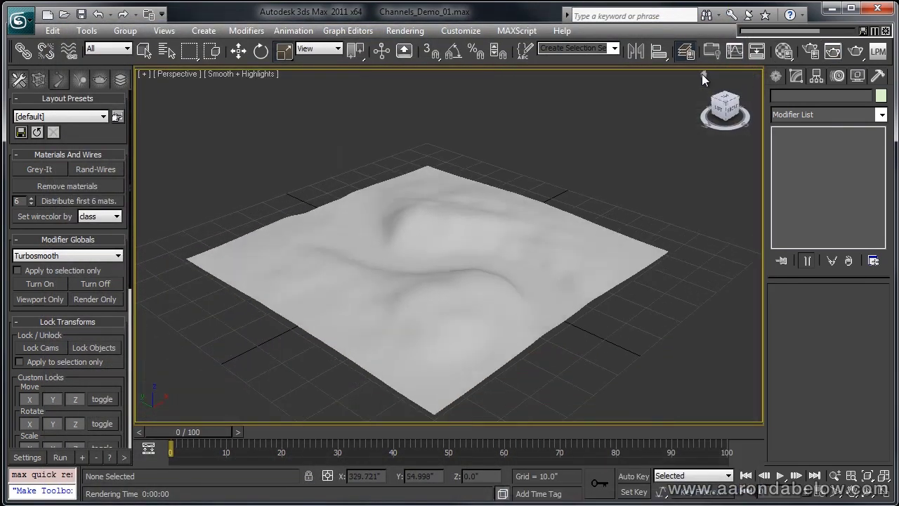
click(856, 52)
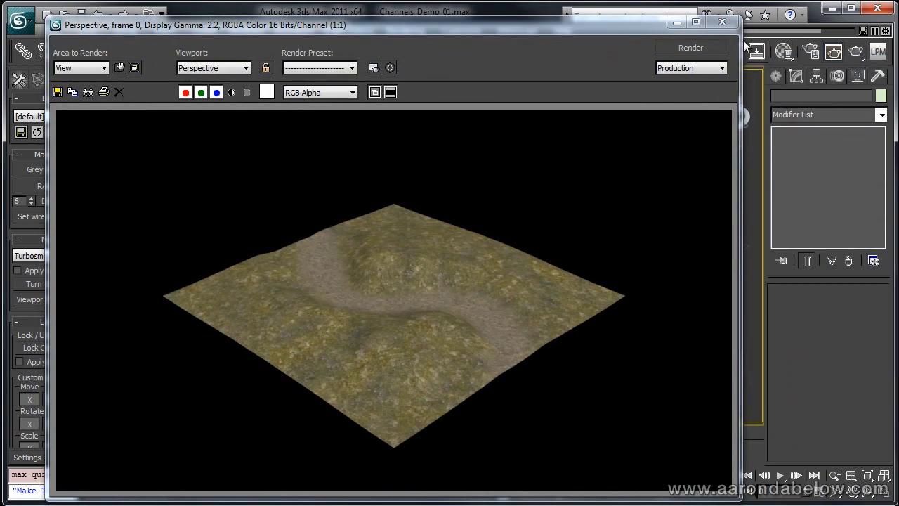
click(722, 21)
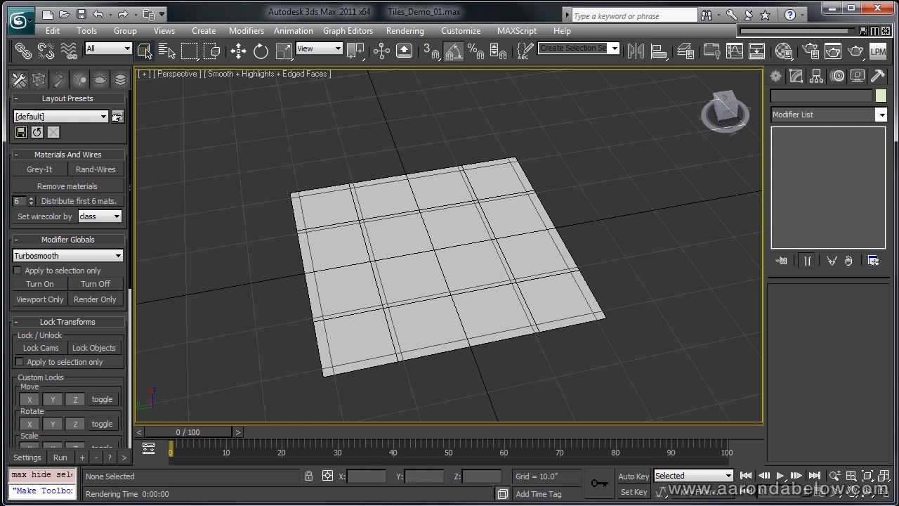
- In the Tiles_Demo_01.max scene, pick the concrete plane's material into the last Material Editor sample slot
drag(583, 244, 459, 265)
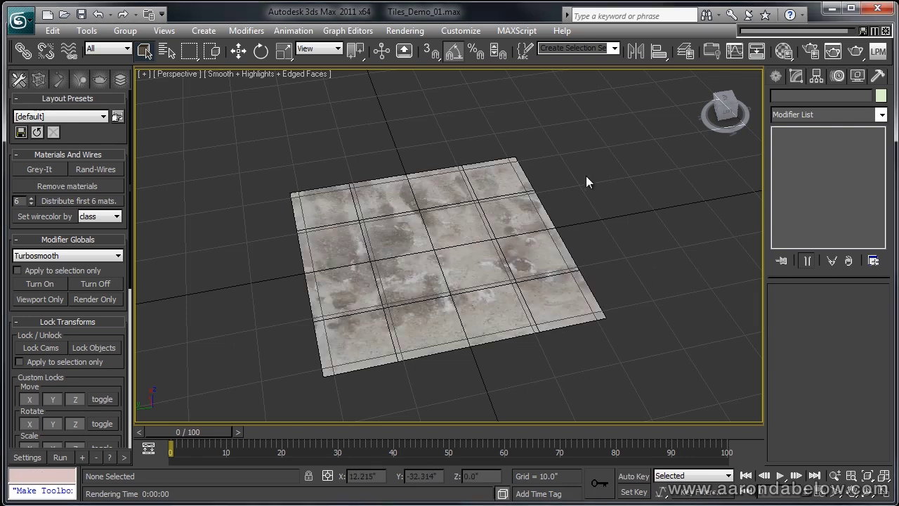
key(m)
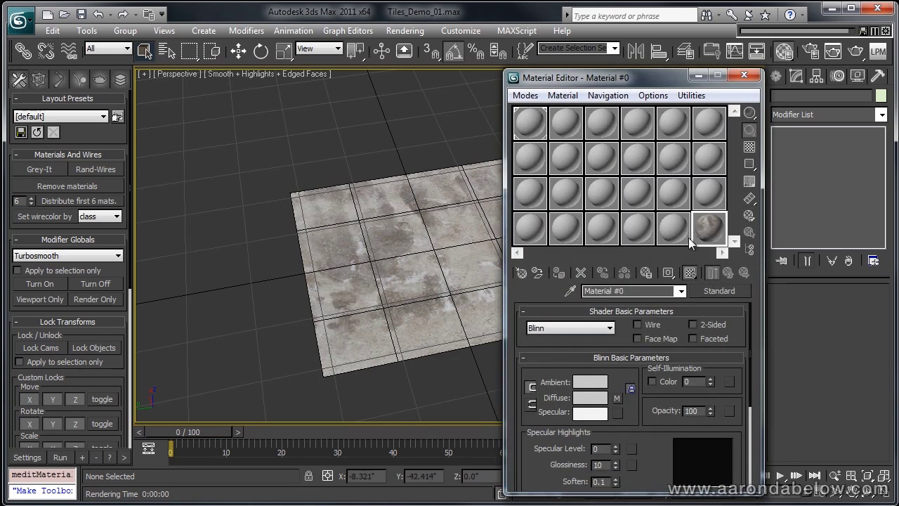
click(569, 292)
click(492, 274)
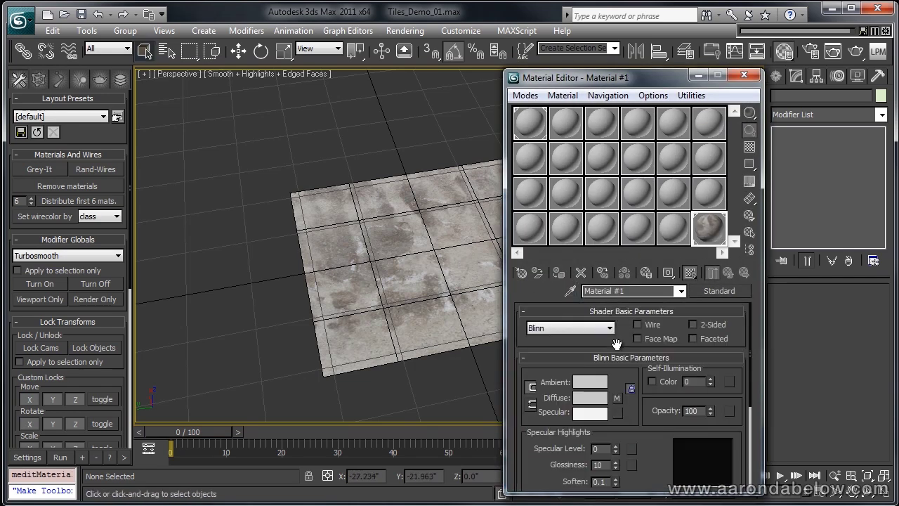
- Change the picked material's Diffuse Color bitmap to a Composite map, keeping the old map as a sub-map
drag(616, 343, 606, 134)
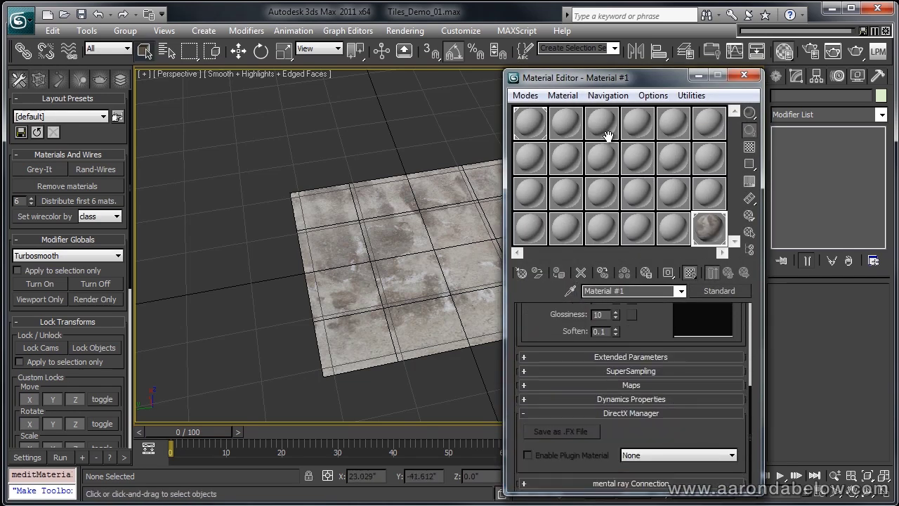
click(635, 384)
click(680, 353)
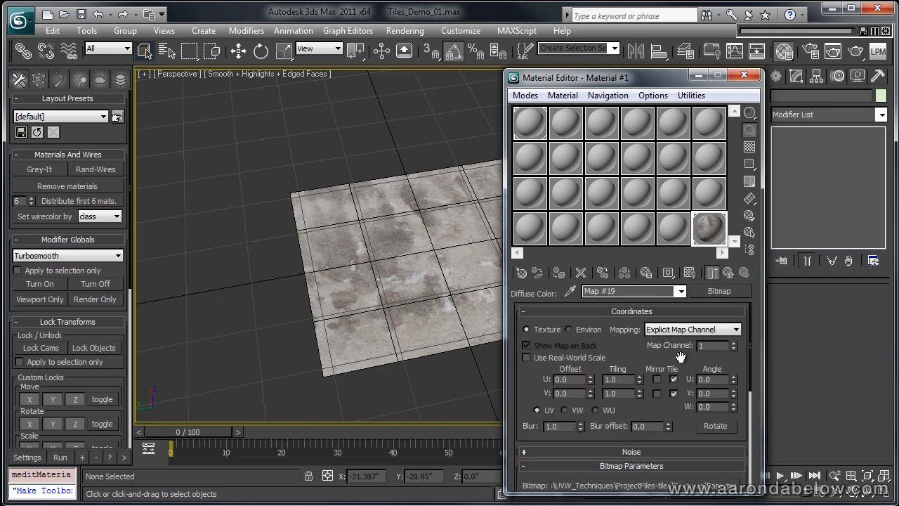
click(730, 290)
double_click(394, 223)
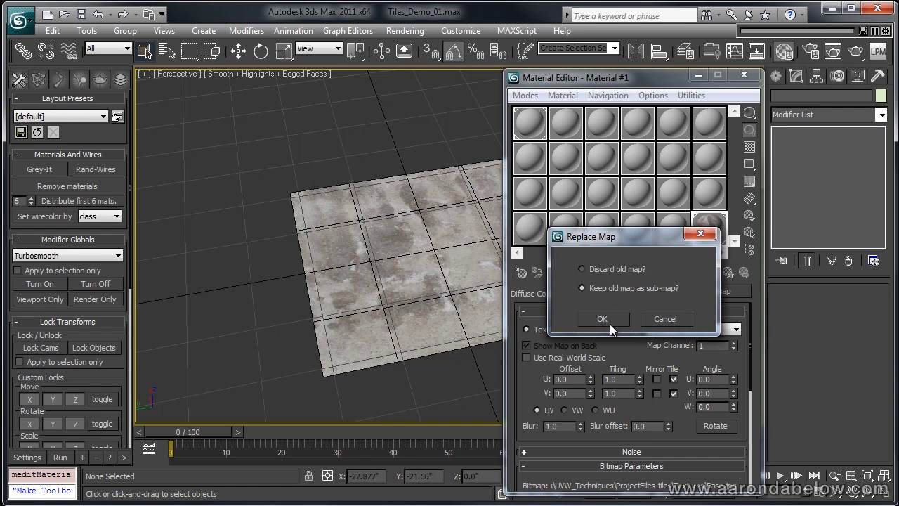
click(605, 319)
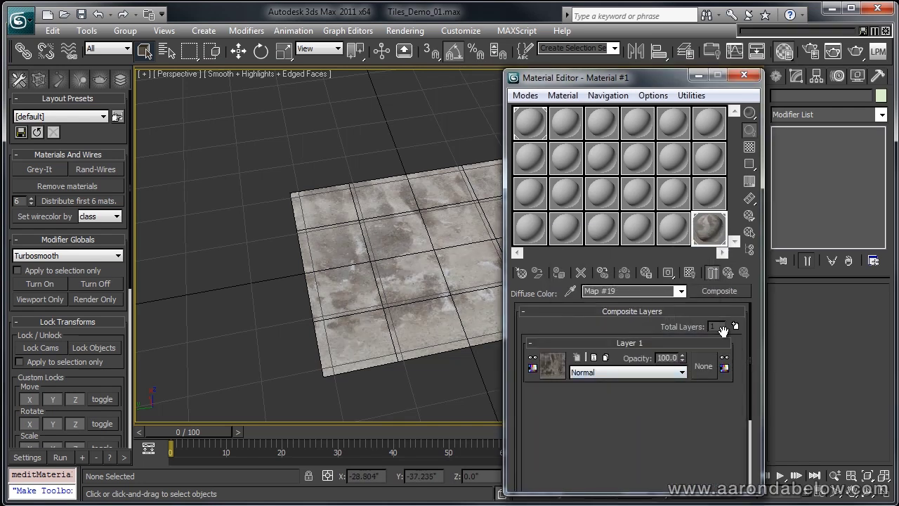
- Copy the concrete plane once to each side along the Y axis, making a row of three planes
click(395, 267)
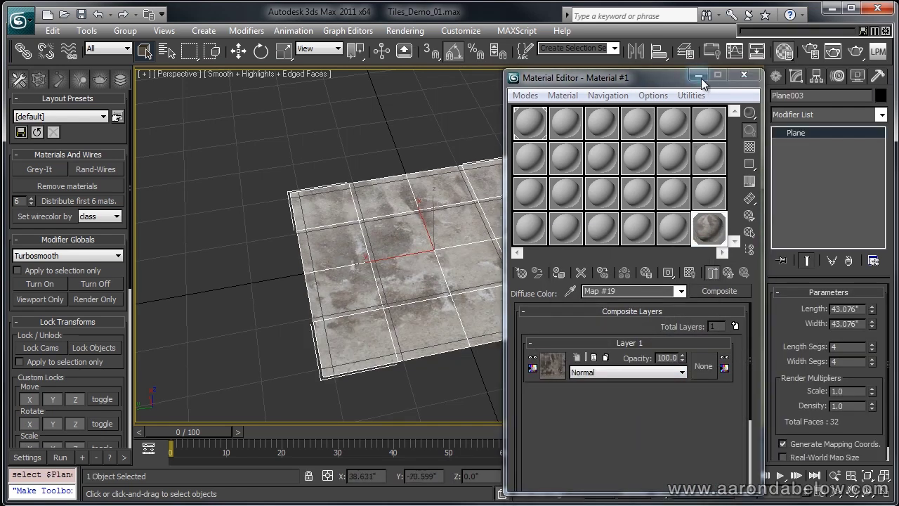
click(743, 75)
scroll(561, 209, down, 5)
key(w)
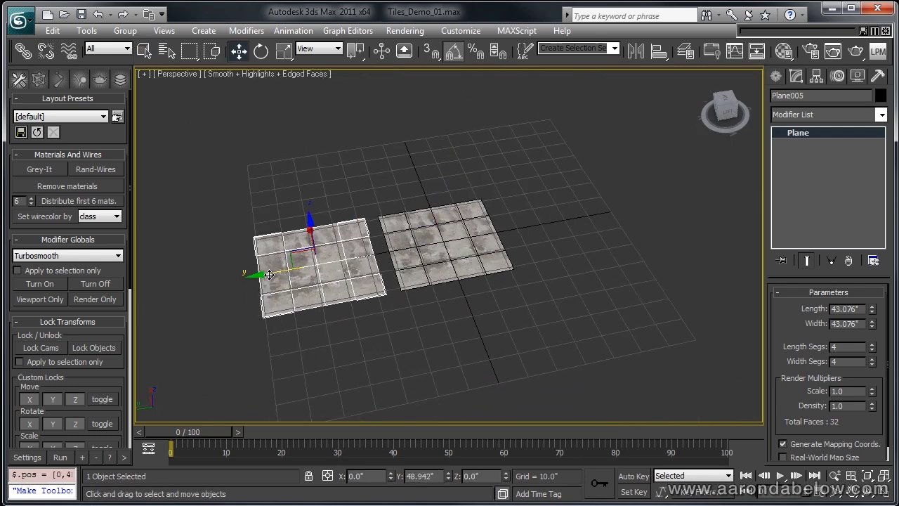
mouse_move(269, 274)
shift+mouse_down()
mouse_move(534, 235)
mouse_move(537, 220)
shift+mouse_up()
click(466, 318)
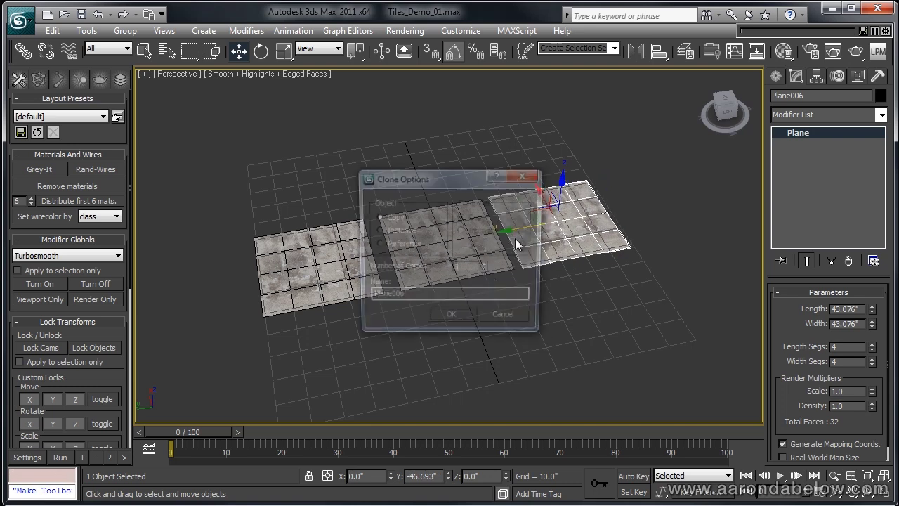
click(462, 323)
click(554, 331)
- Move the last plane copy slightly farther from the middle plane along the Y axis
scroll(554, 331, up, 4)
click(602, 242)
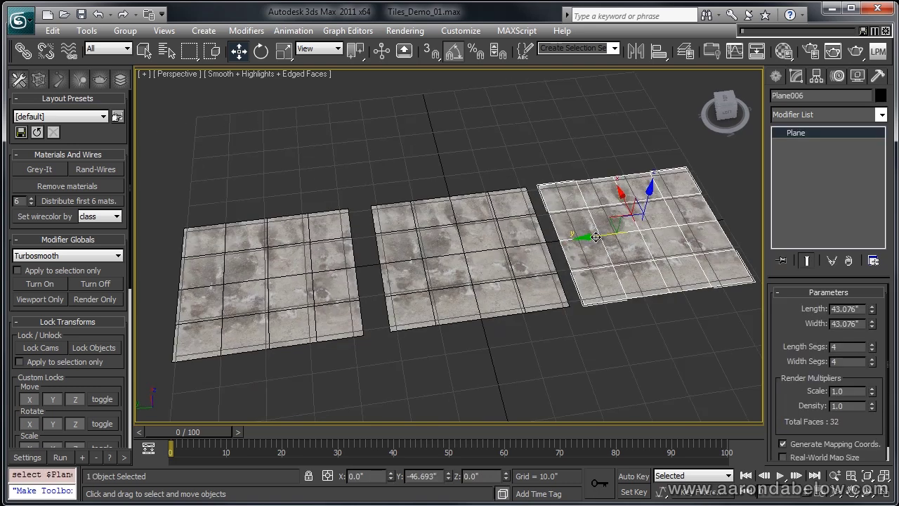
drag(602, 236, 614, 234)
click(621, 348)
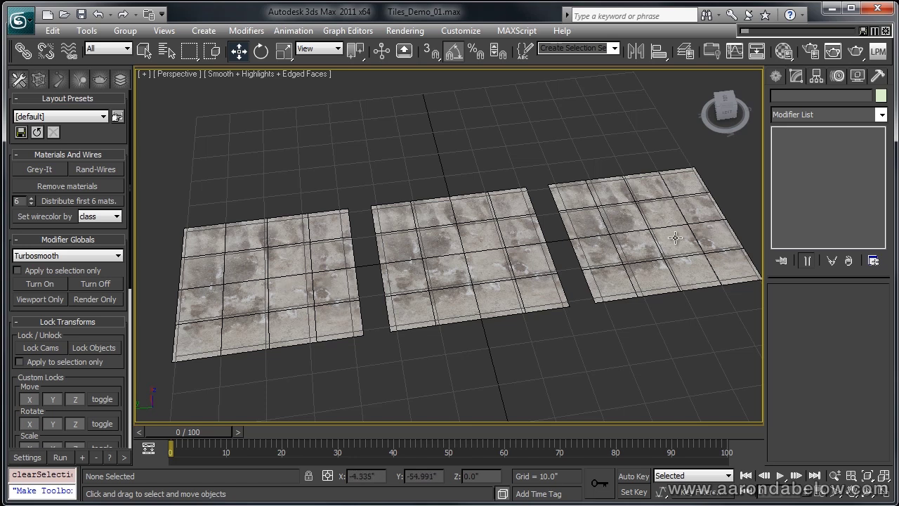
- Add a second layer to the Composite map and apply a black Color Correction to its texture
key(m)
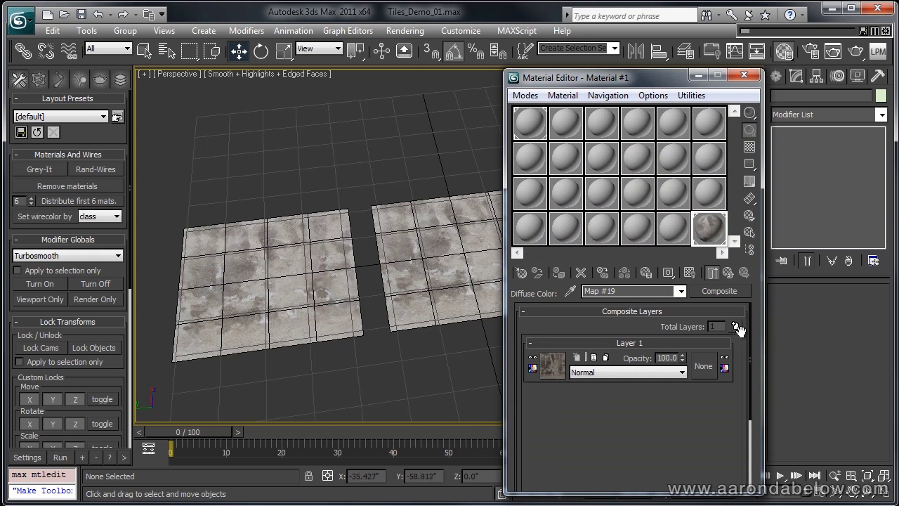
click(735, 326)
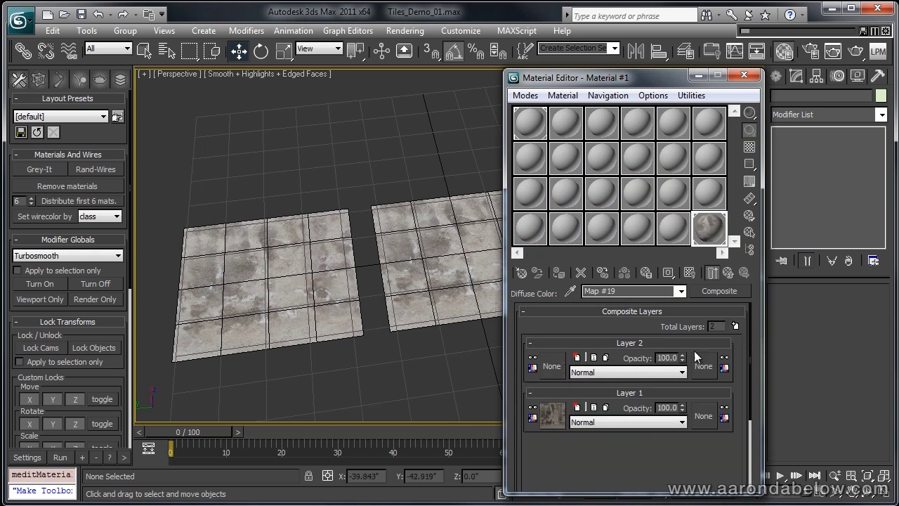
click(532, 366)
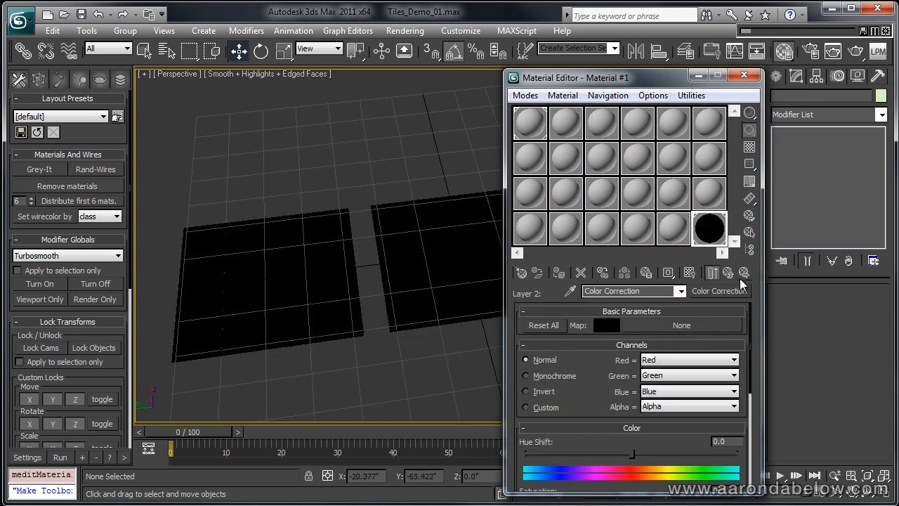
click(730, 276)
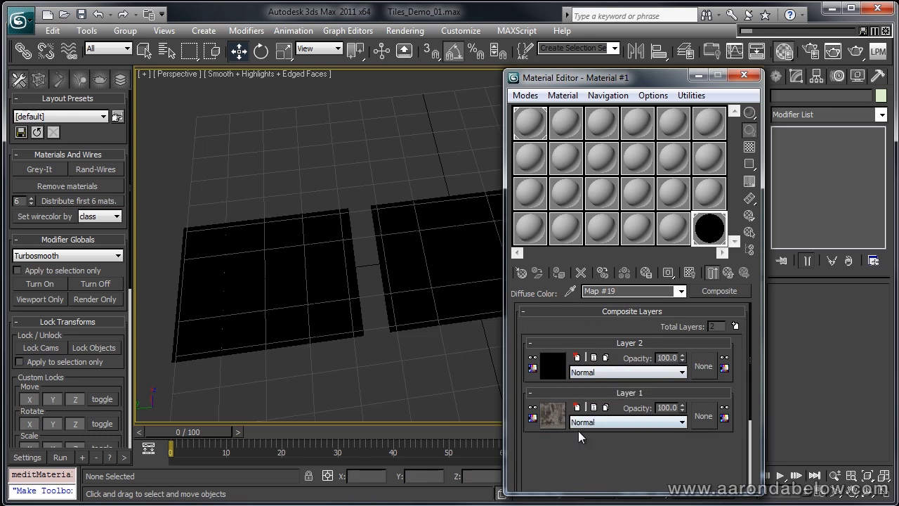
- Load Tile_A.jpg from the tiles project's Textures folder as the Layer 2 mask and render the three planes
click(704, 366)
double_click(356, 139)
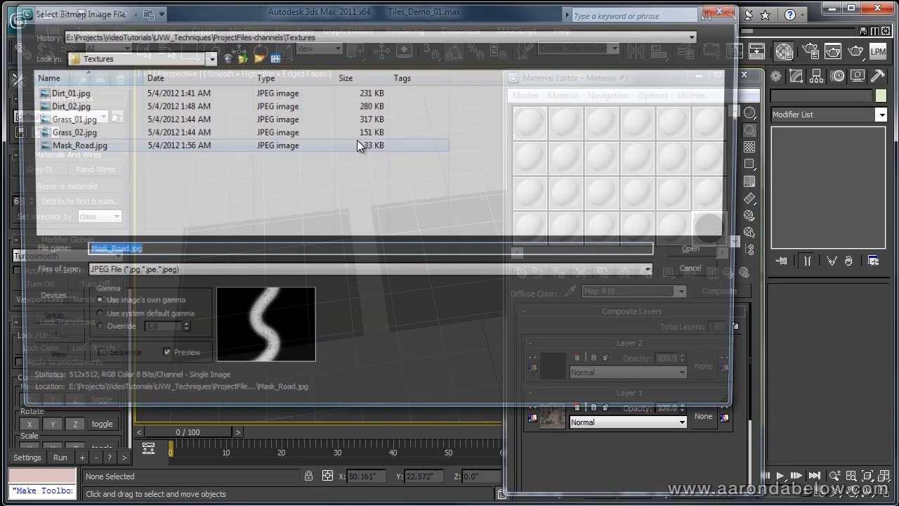
text(E:\Projects\VideoTutorials\UVW_Techniques\ProjectFiles-channels\Textures)
key(Return)
click(80, 105)
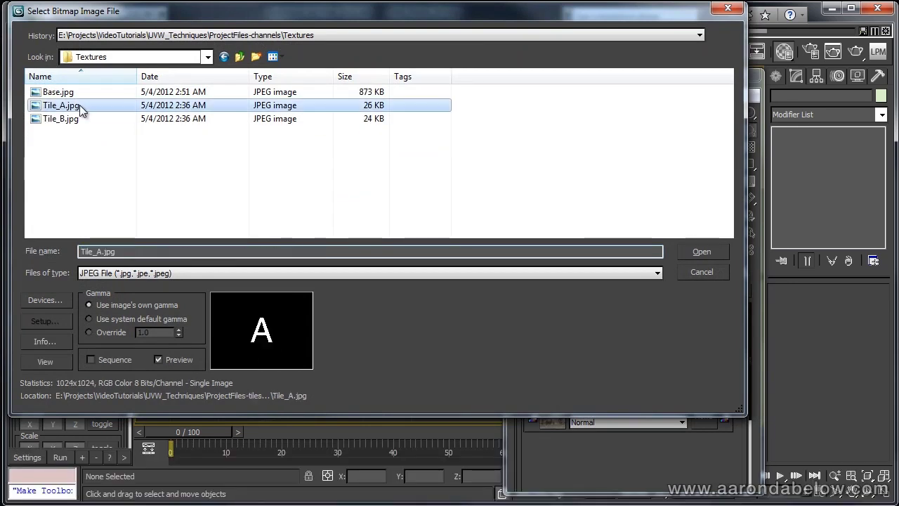
double_click(80, 104)
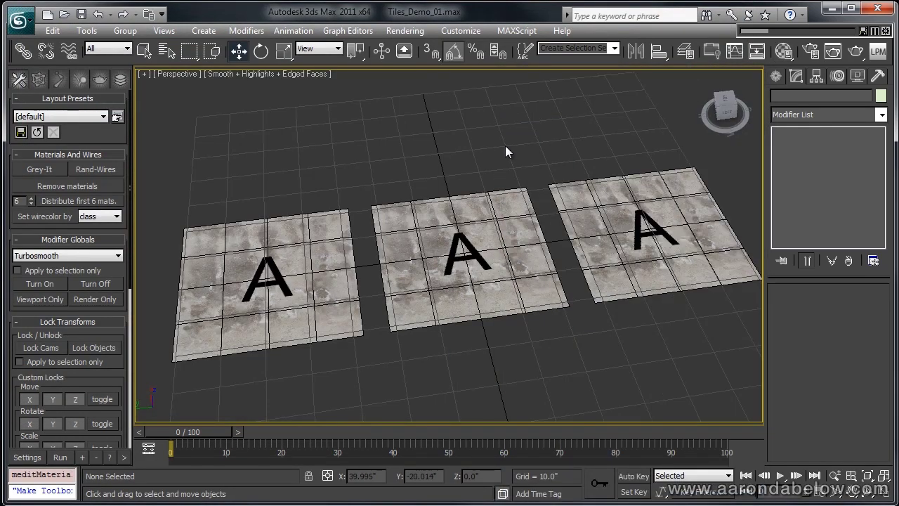
click(854, 52)
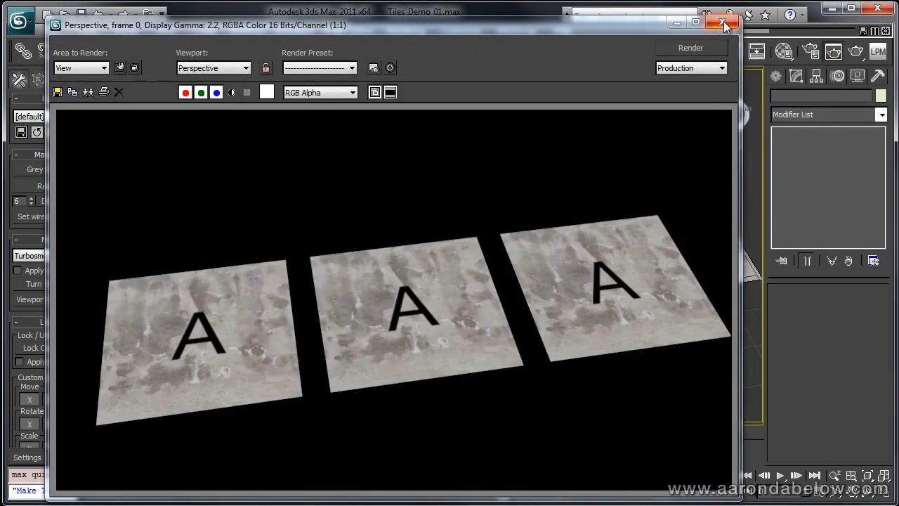
click(722, 22)
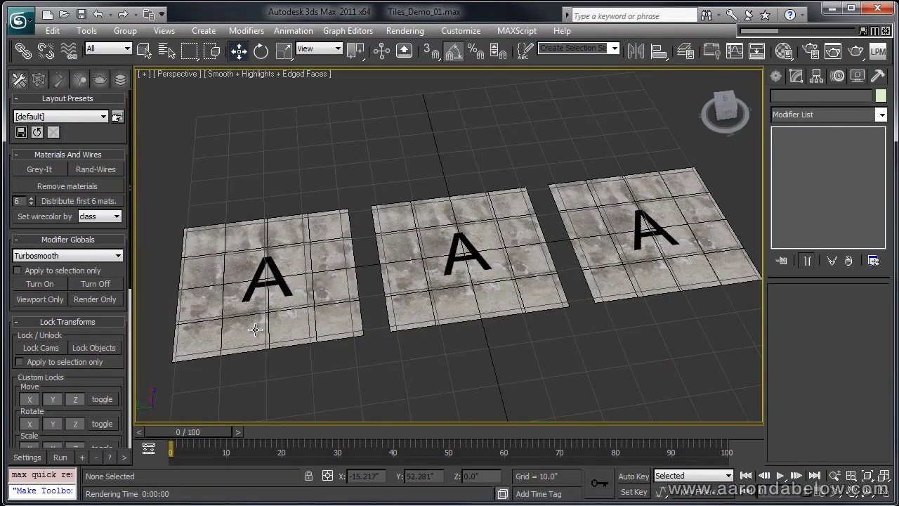
- Add an Unwrap UVW modifier to the middle plane and open its UVs for editing
click(470, 251)
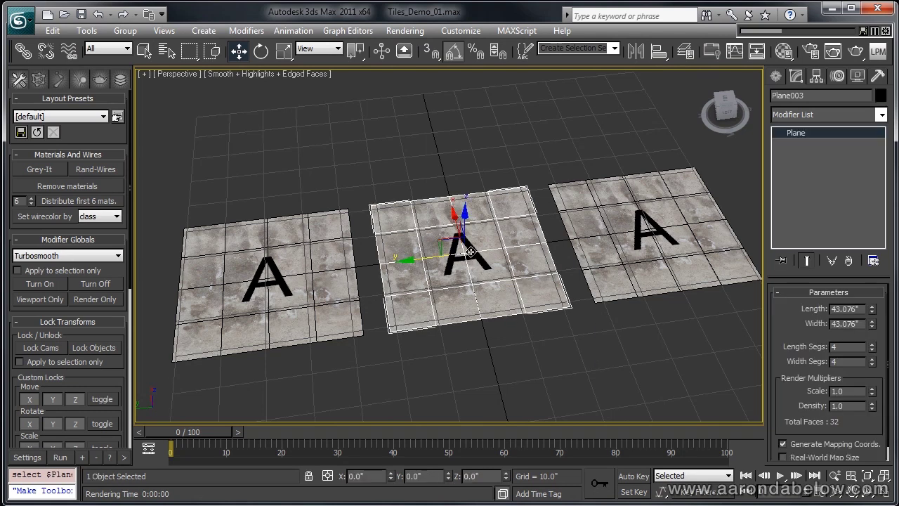
key(space)
text(u)
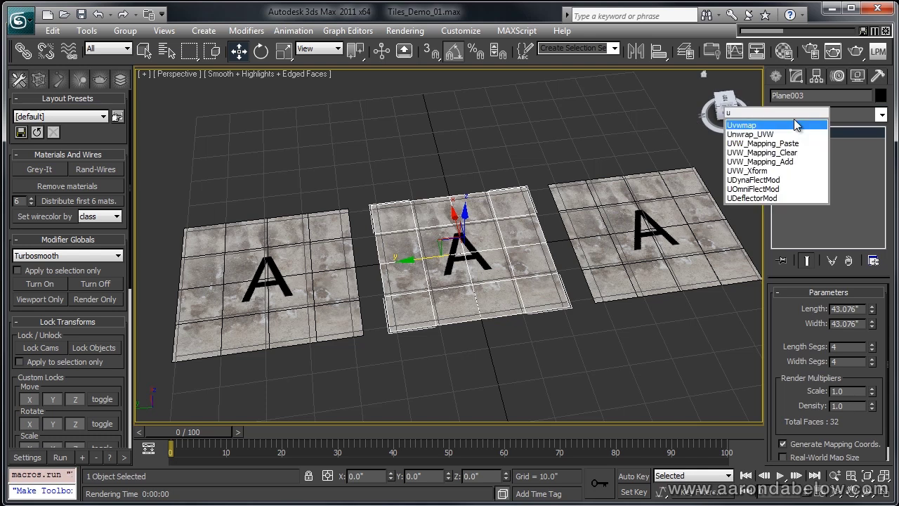
key(Down)
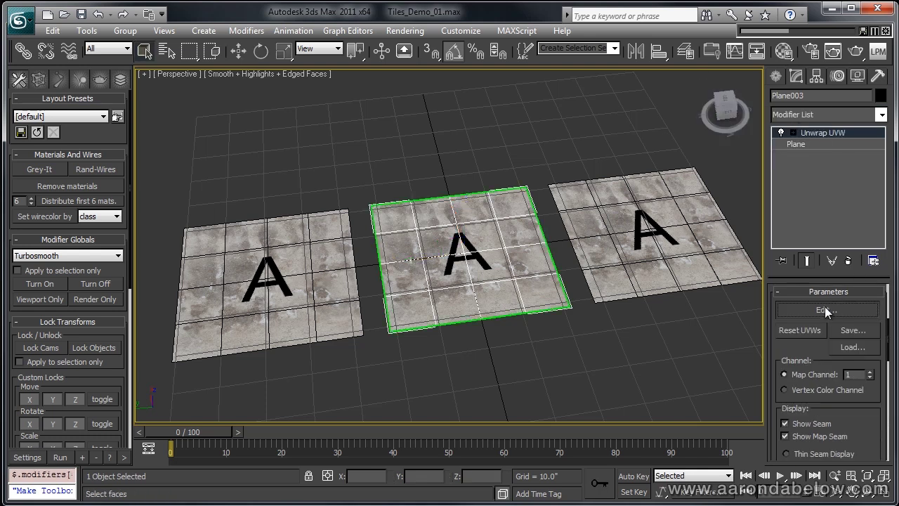
click(824, 308)
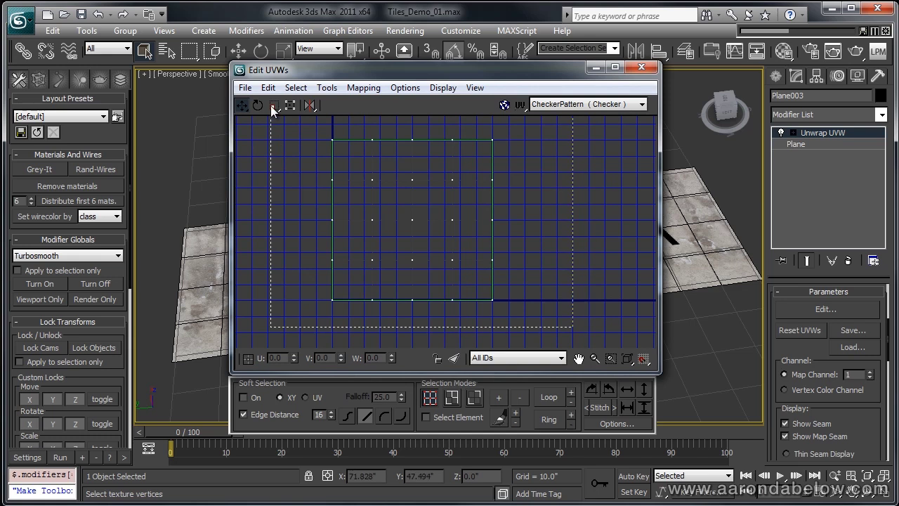
- Try moving the middle plane's whole UV grid freely outside the texture square, and undo the moves
drag(273, 109, 561, 337)
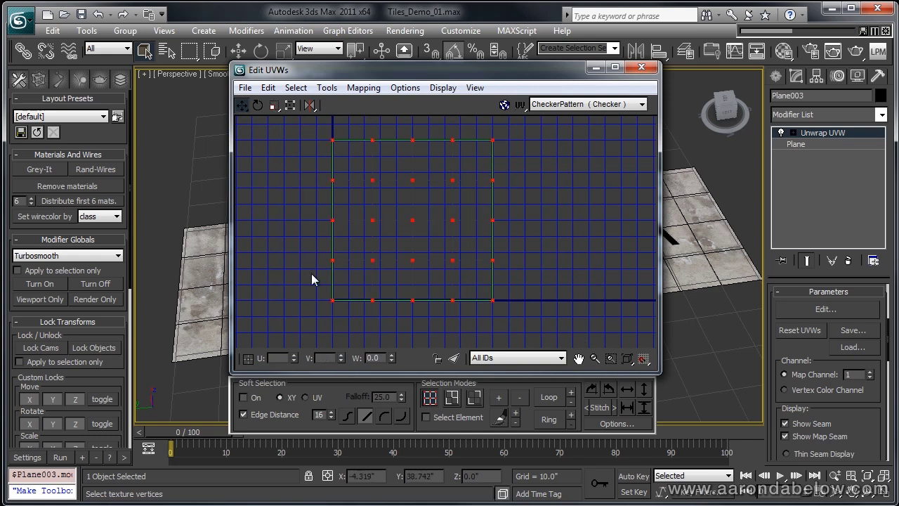
scroll(531, 246, down, 3)
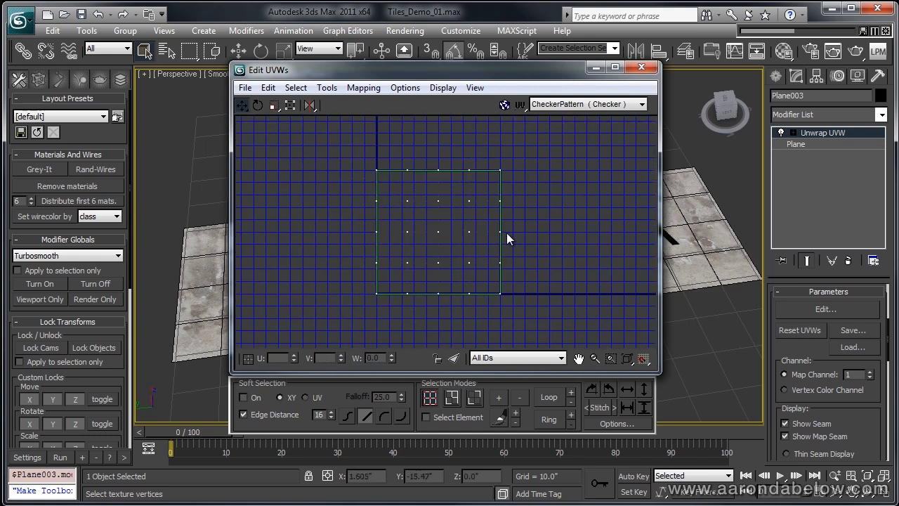
drag(506, 232, 372, 294)
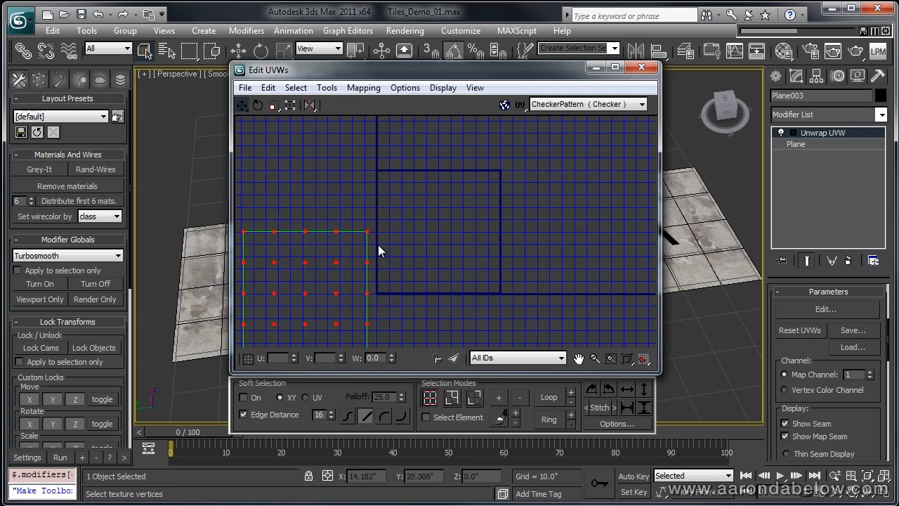
middle_drag(514, 280, 479, 287)
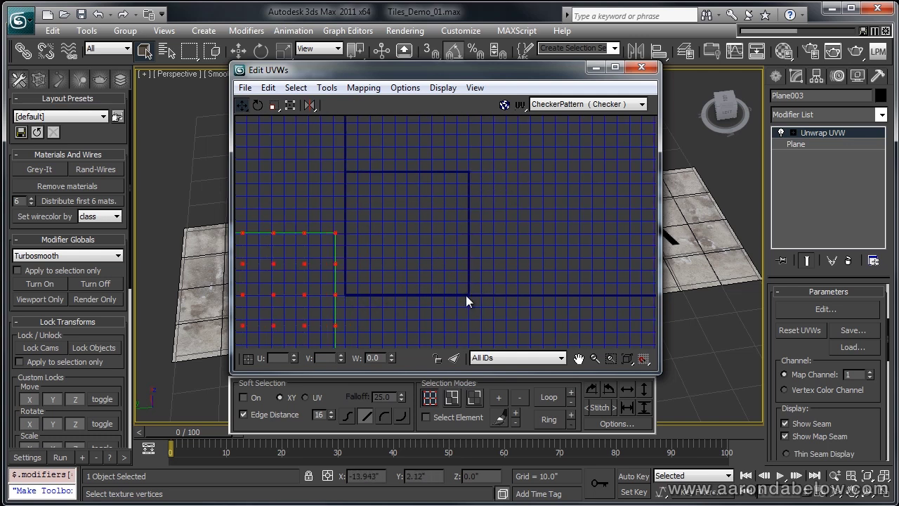
middle_drag(607, 294, 558, 301)
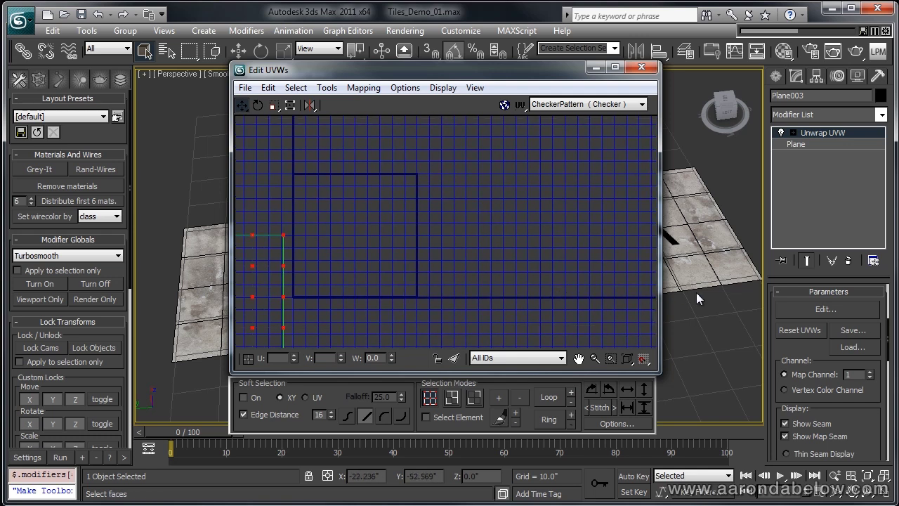
scroll(475, 266, down, 7)
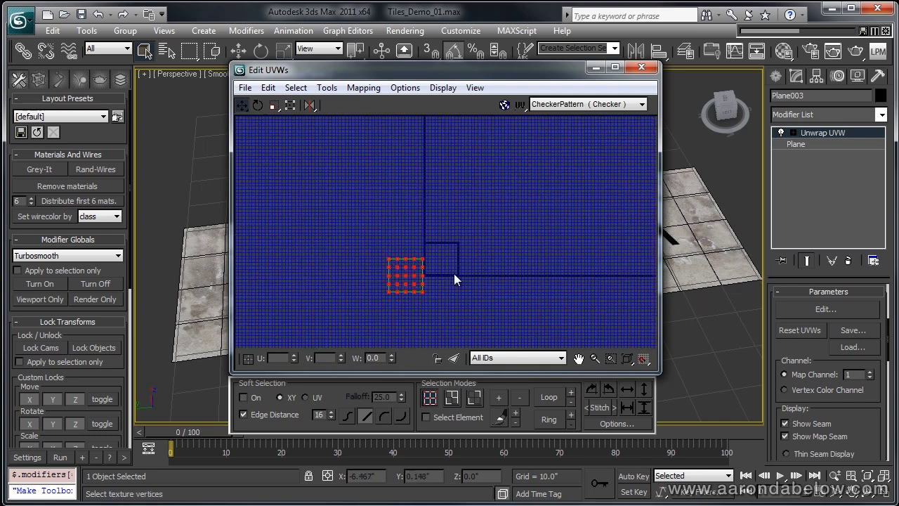
drag(404, 274, 576, 214)
drag(584, 247, 482, 220)
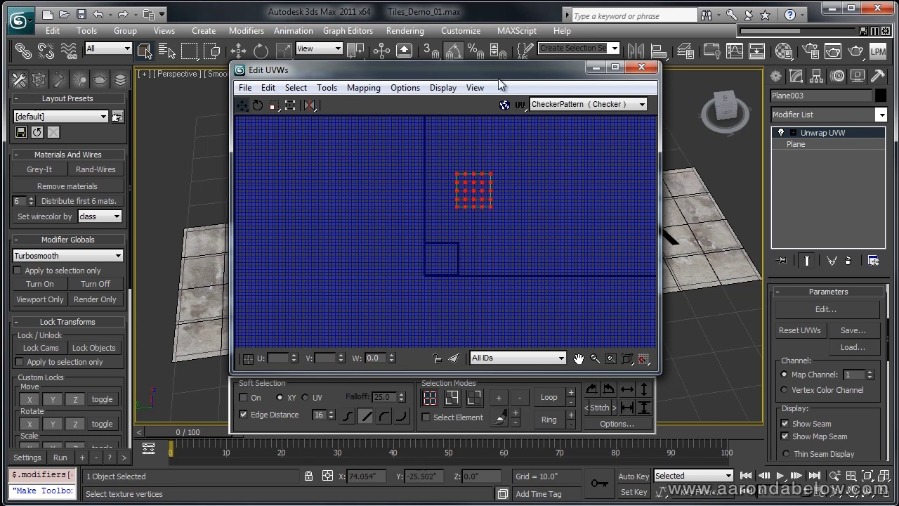
key(ctrl+z)
middle_drag(536, 274, 544, 259)
- Shift all the middle plane's UV vertices by a relative offset of 1 in U and close the UV editor
scroll(544, 259, up, 5)
scroll(483, 258, up, 3)
middle_drag(346, 232, 497, 298)
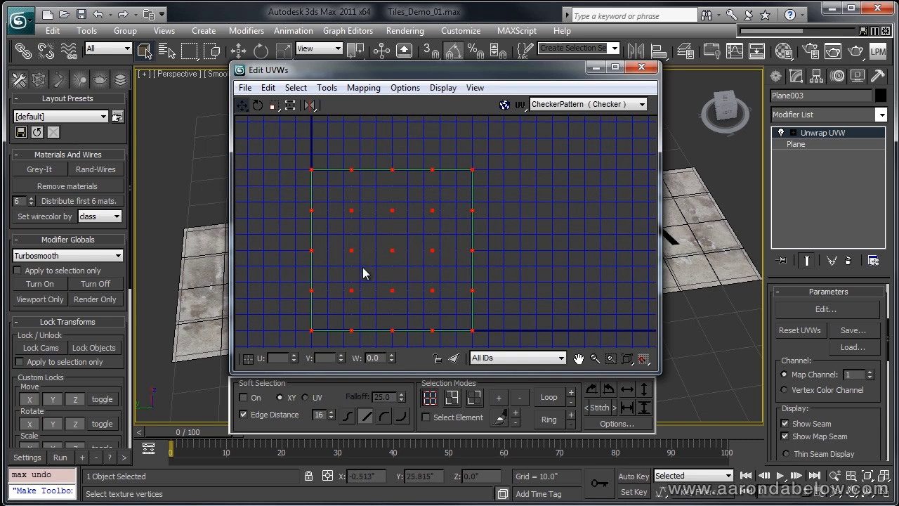
click(248, 359)
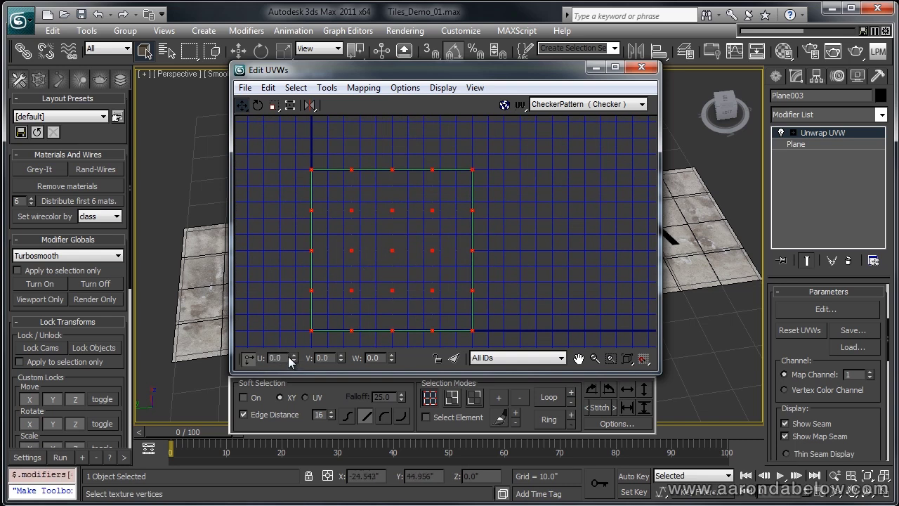
text(1)
key(Return)
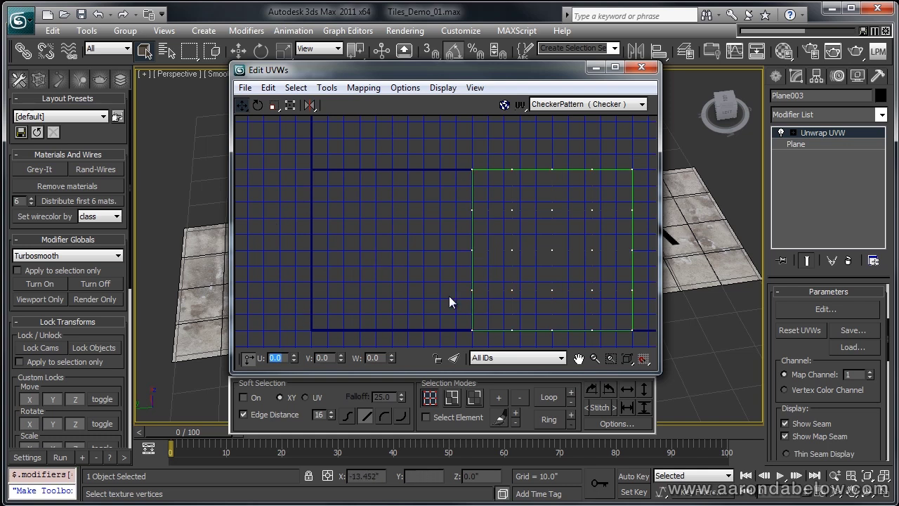
click(642, 66)
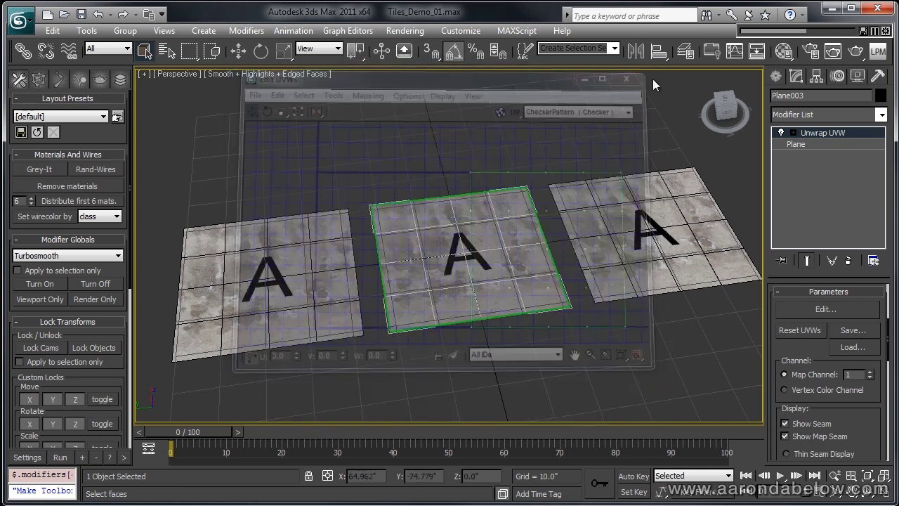
- Reselect the middle plane and render the three planes to compare the letters on them
right_click(591, 216)
click(572, 209)
click(512, 145)
click(508, 252)
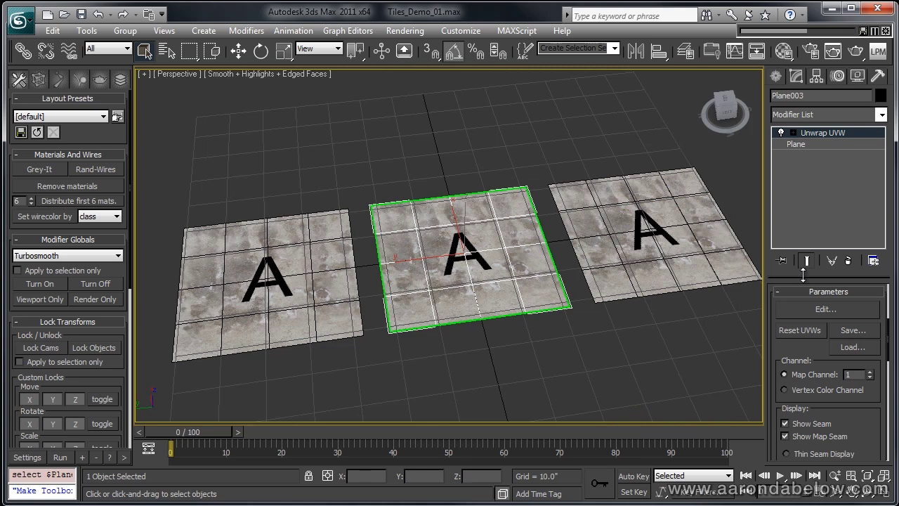
click(855, 51)
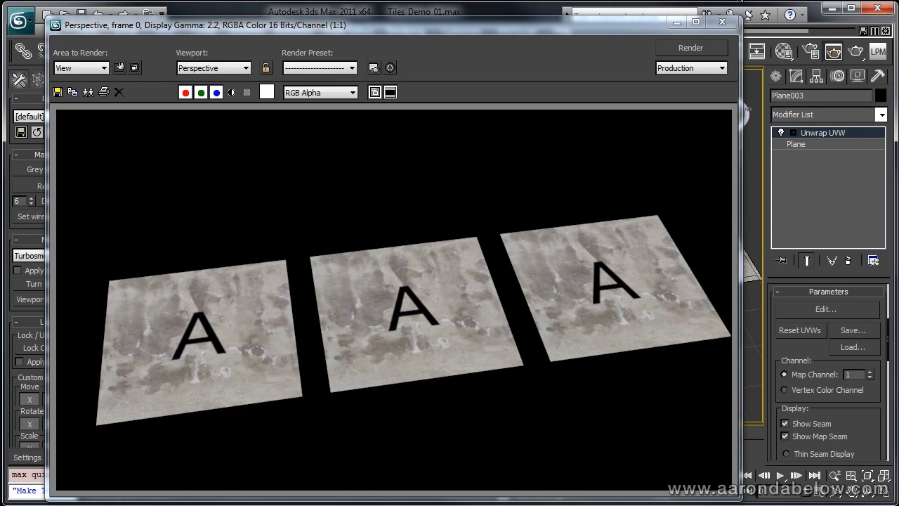
click(734, 26)
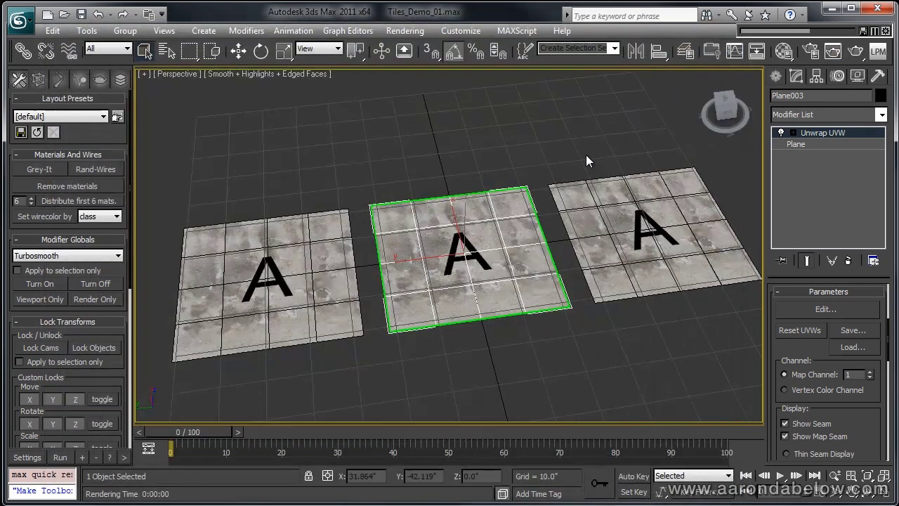
- Turn off U and V tiling for the letter A mask bitmap in the Composite map's Layer 2
click(499, 149)
key(m)
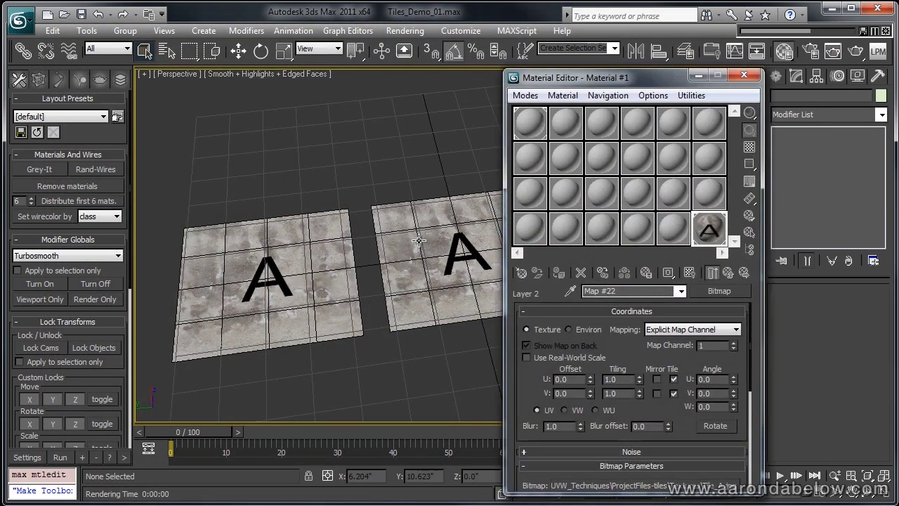
click(518, 271)
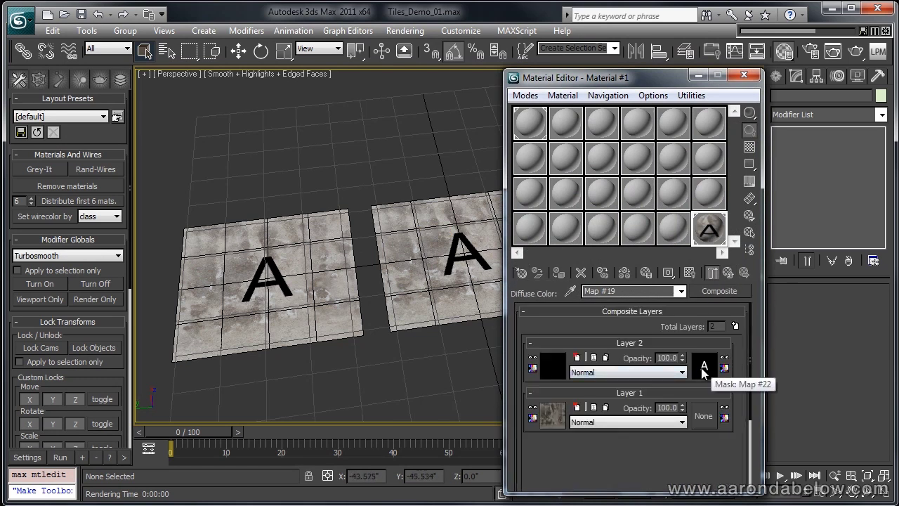
click(702, 370)
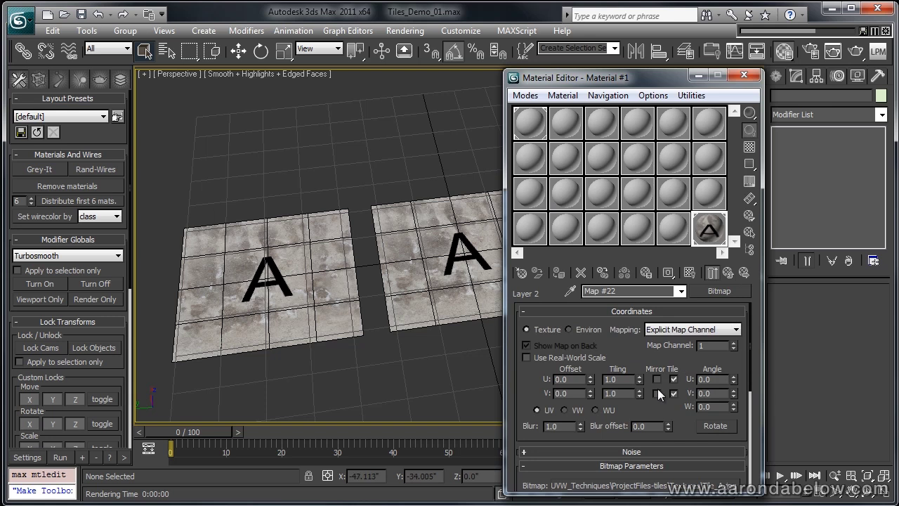
click(674, 379)
click(675, 394)
- Set the letter A mask's U offset to 1 and render the three planes
click(568, 380)
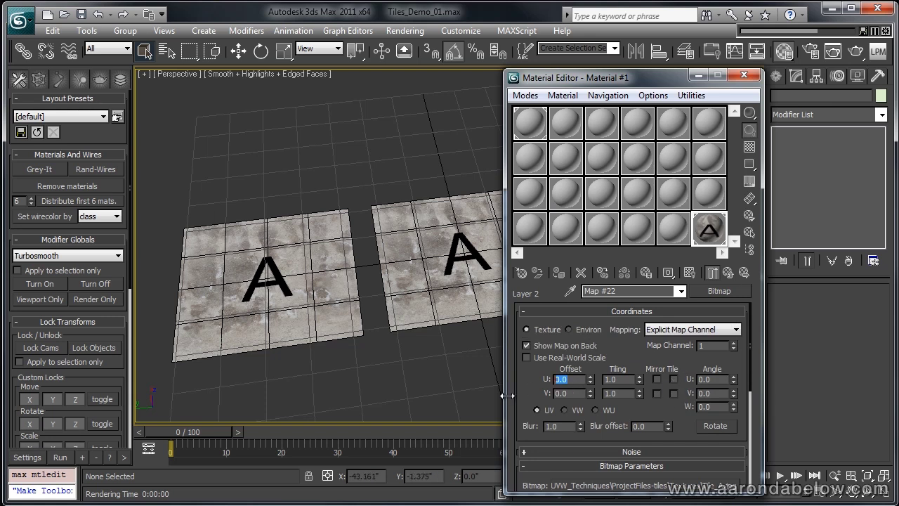
text(1)
key(Return)
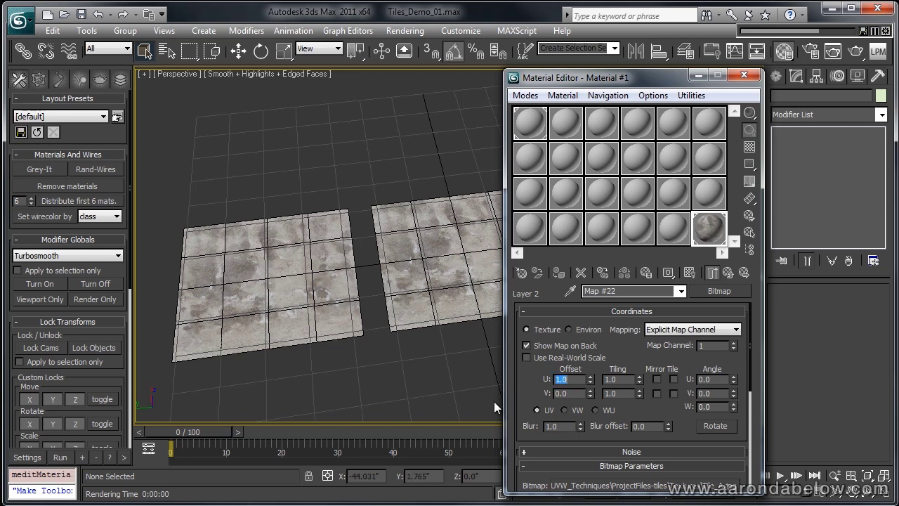
click(745, 74)
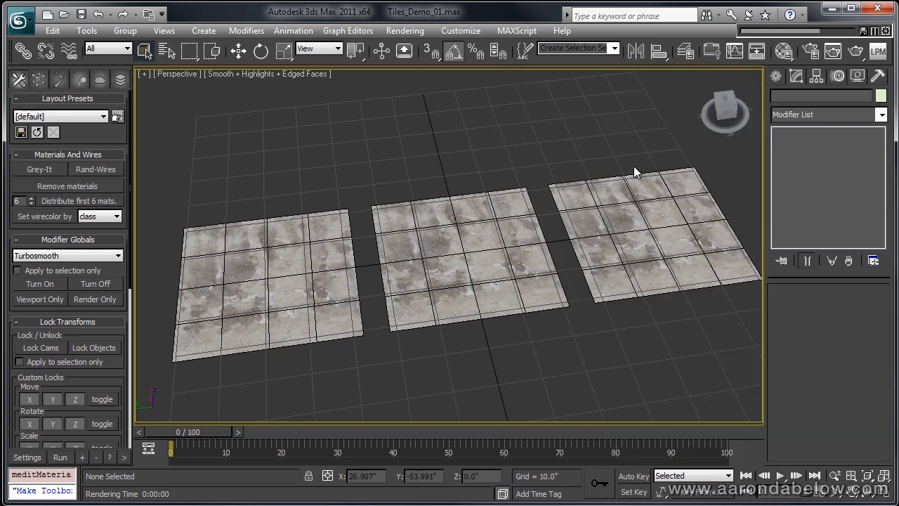
click(856, 54)
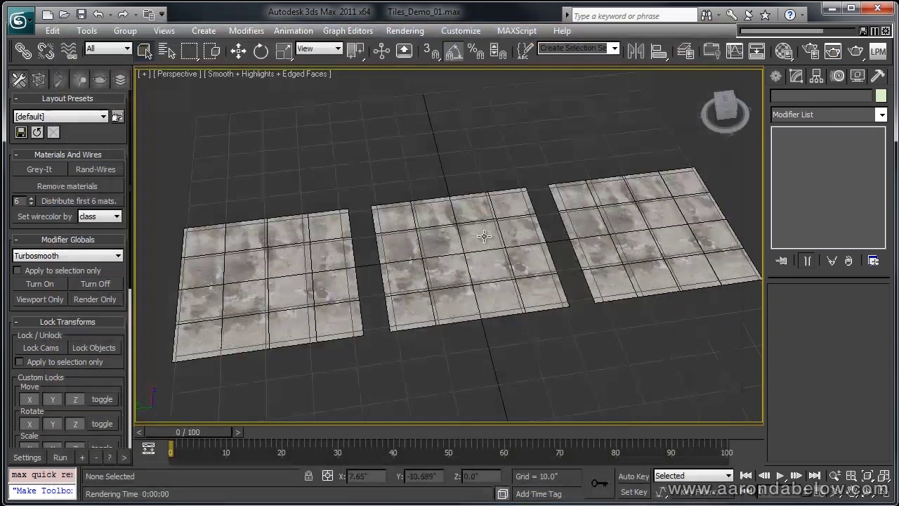
- Show Tile_A.jpg as the background in the middle plane's UV editor, compare the UV position with it, and close the editor
click(442, 257)
click(825, 308)
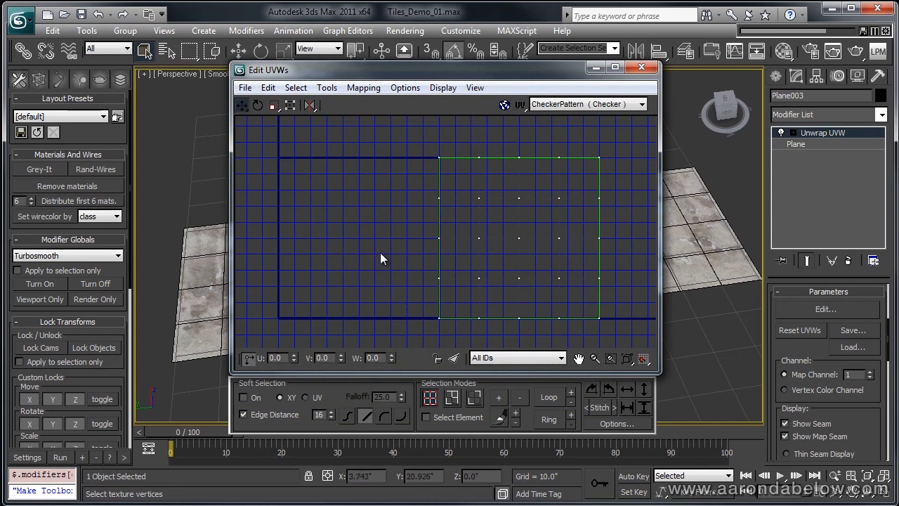
click(576, 104)
click(547, 146)
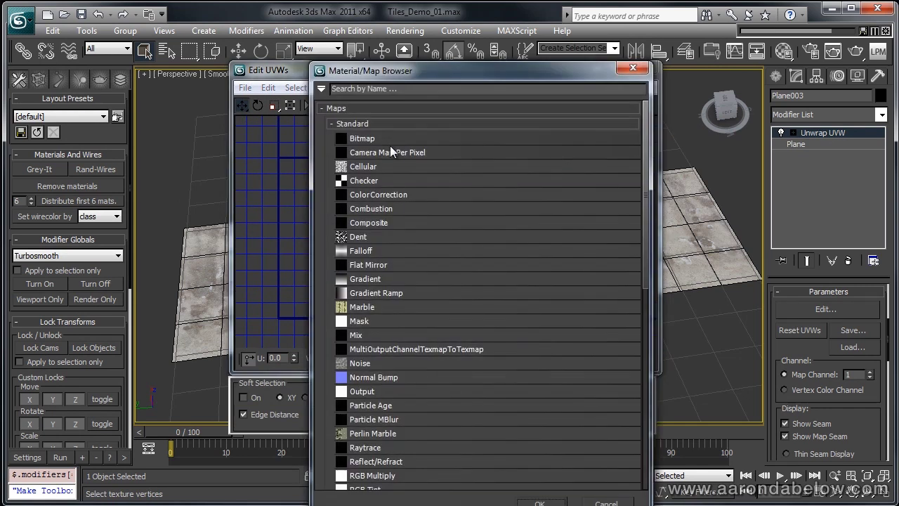
double_click(388, 137)
double_click(372, 102)
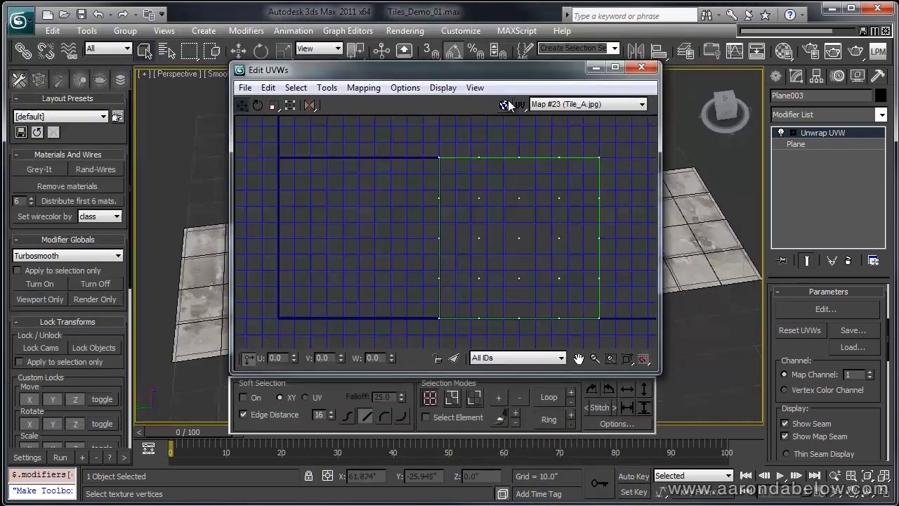
click(506, 104)
scroll(449, 264, down, 5)
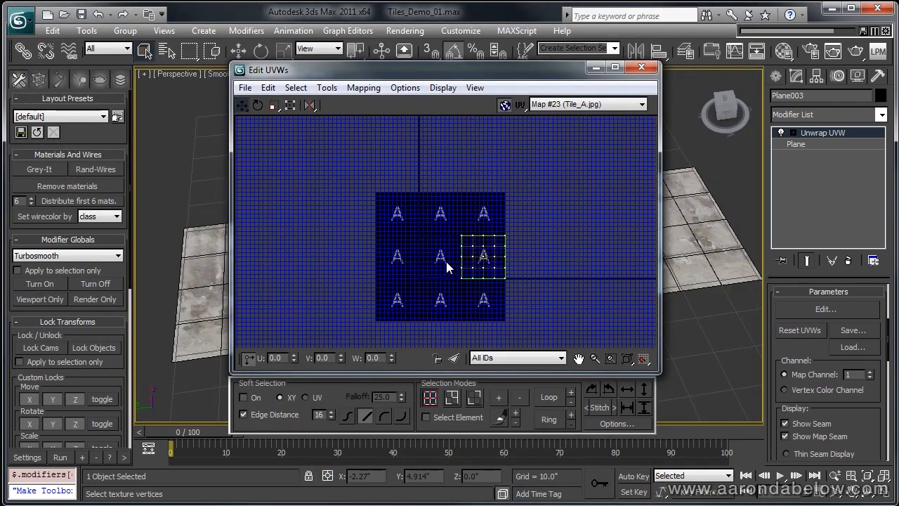
scroll(446, 262, up, 4)
scroll(355, 274, down, 3)
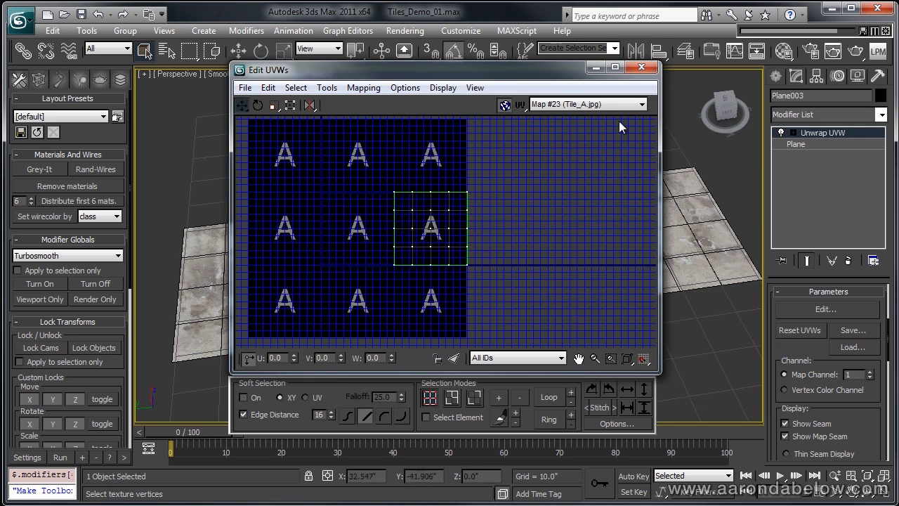
click(641, 67)
- Add an Unwrap UVW modifier to Plane006 and open its UVs for editing
right_click(593, 147)
click(562, 128)
click(312, 307)
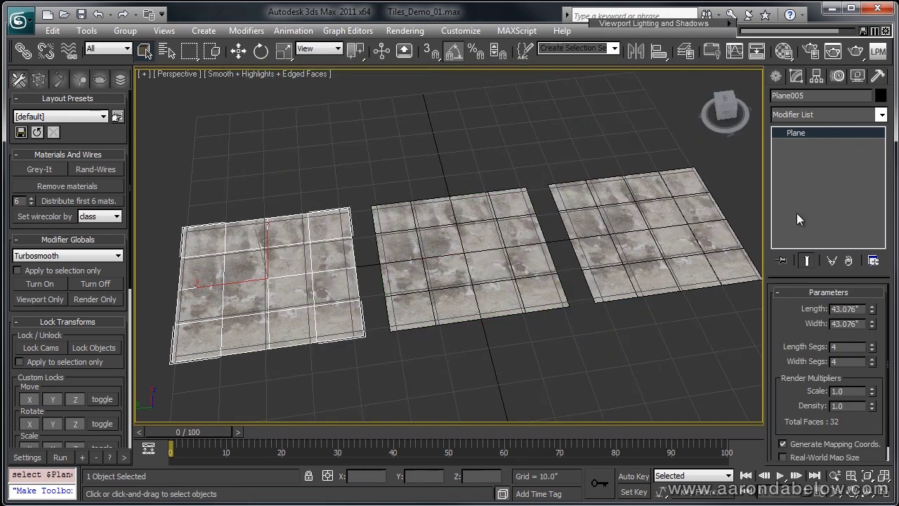
click(653, 249)
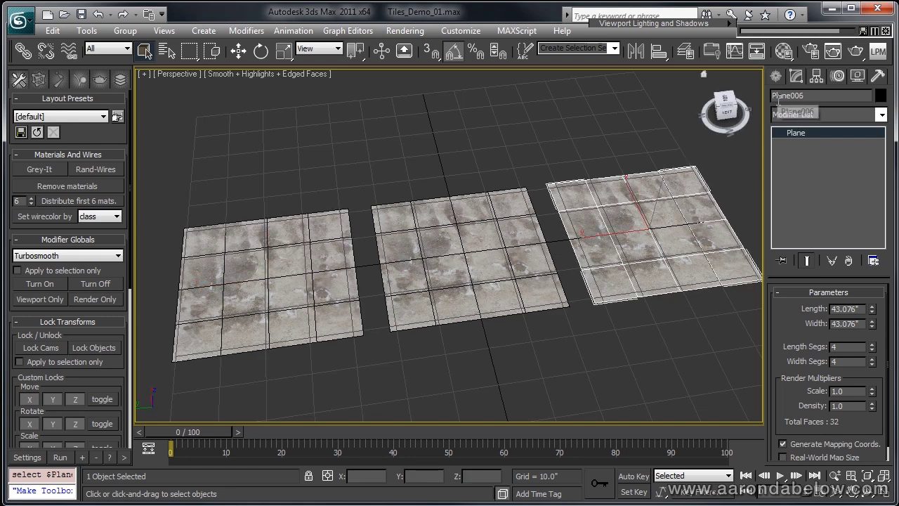
click(881, 115)
text(u)
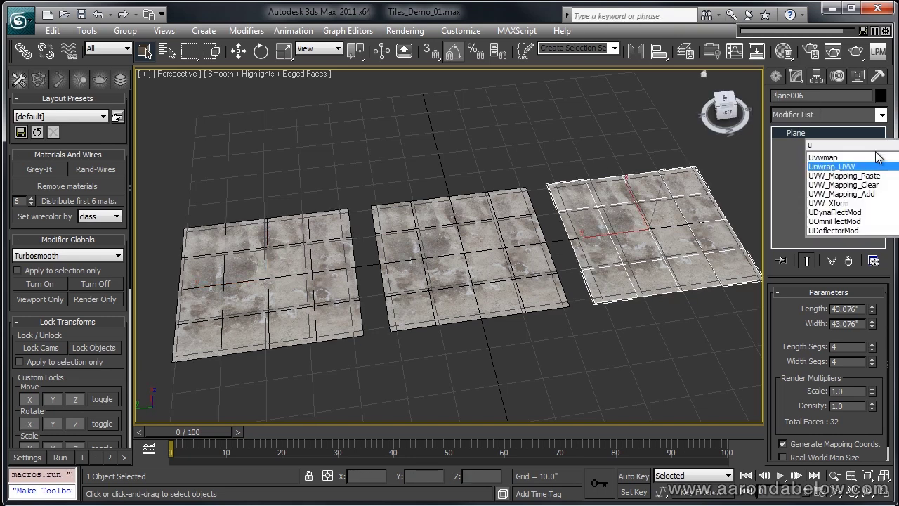
click(877, 166)
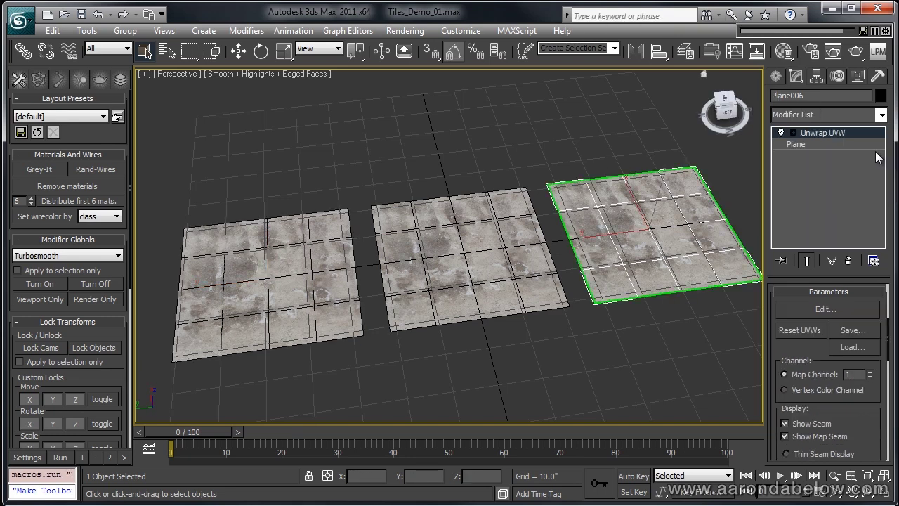
click(826, 309)
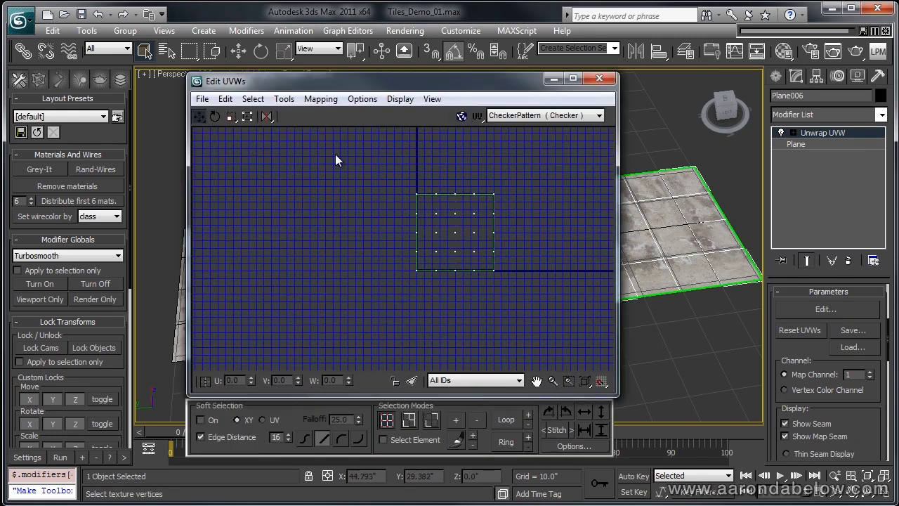
- Shift all of Plane006's UV vertices by a relative offset of -1 in U and close the UV editor
drag(335, 160, 628, 372)
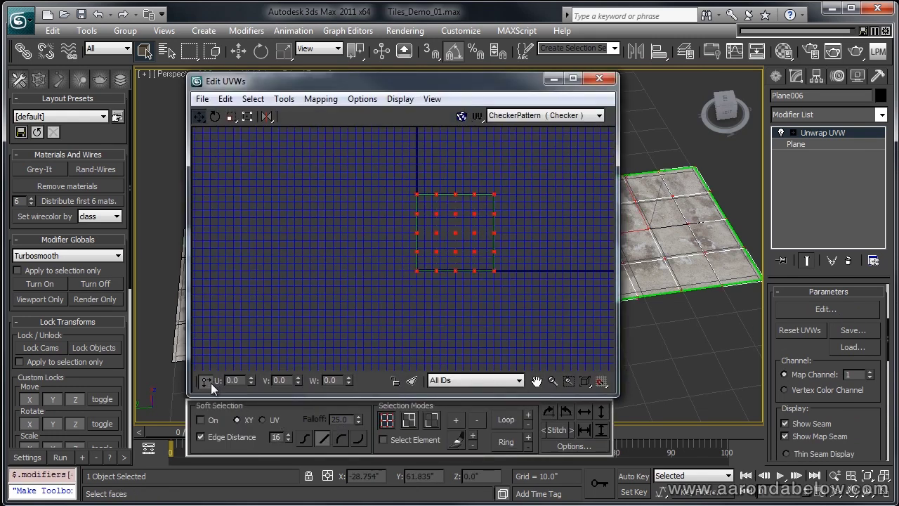
click(232, 380)
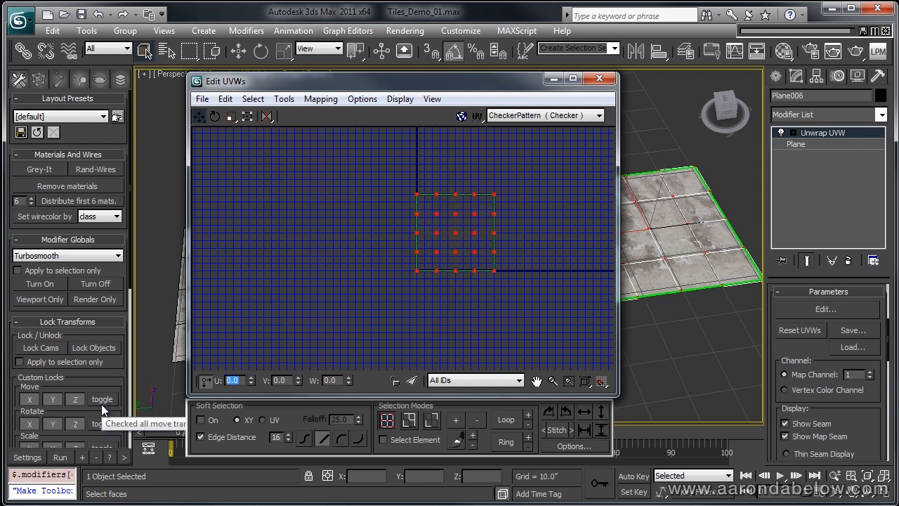
text(-1)
key(Return)
click(321, 257)
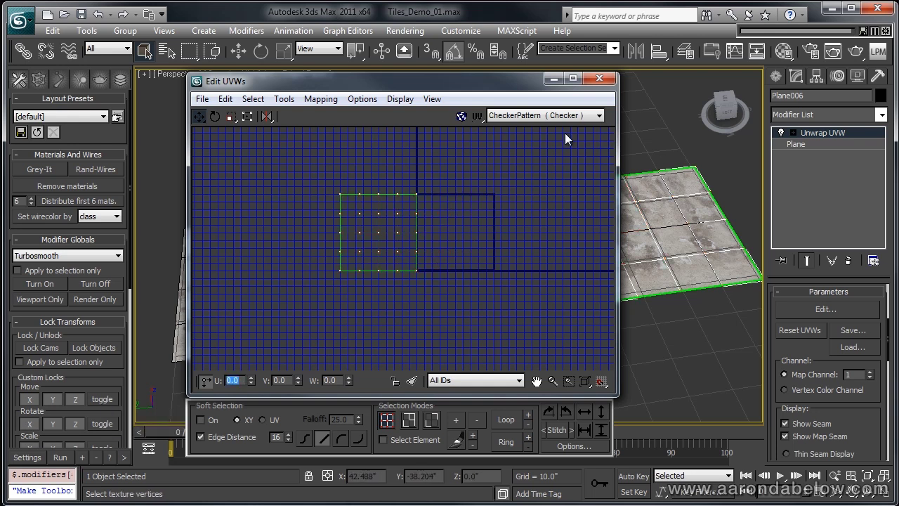
click(599, 78)
- Add a third layer to the Composite map and copy Layer 2's black map into it as a Copy
key(m)
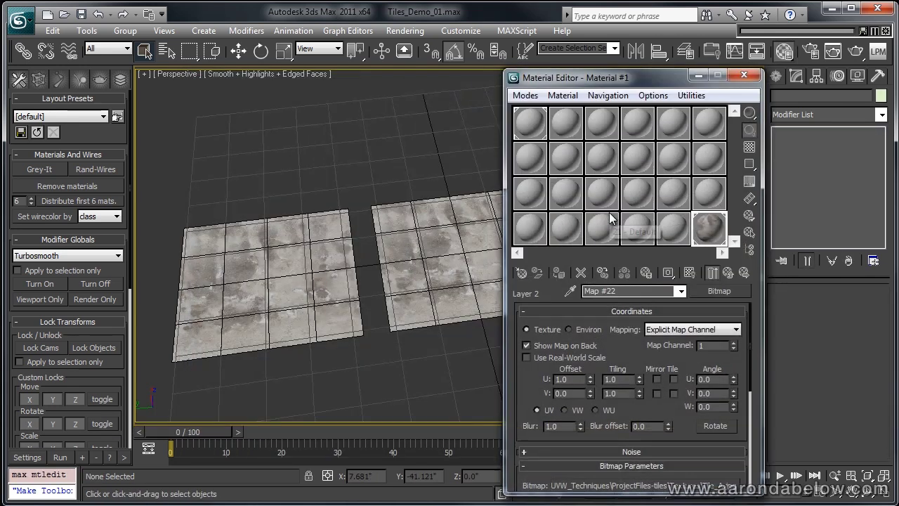
click(730, 272)
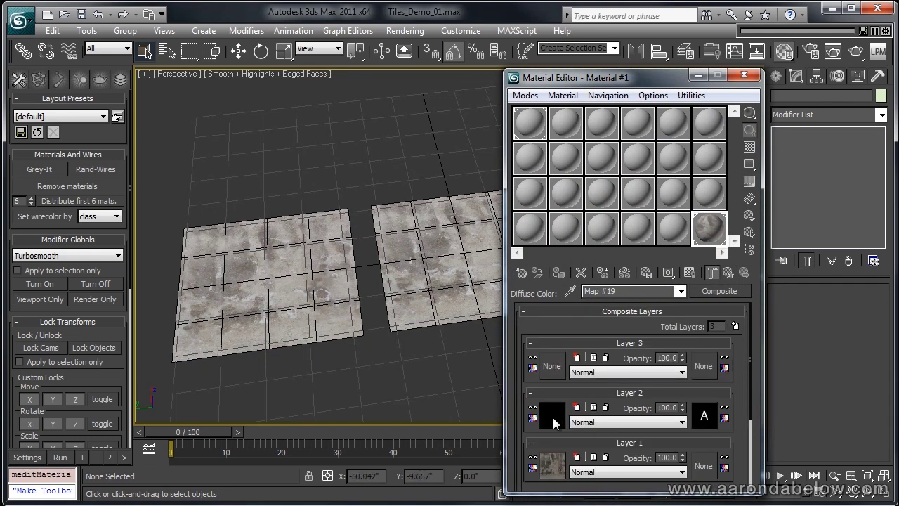
drag(553, 417, 552, 366)
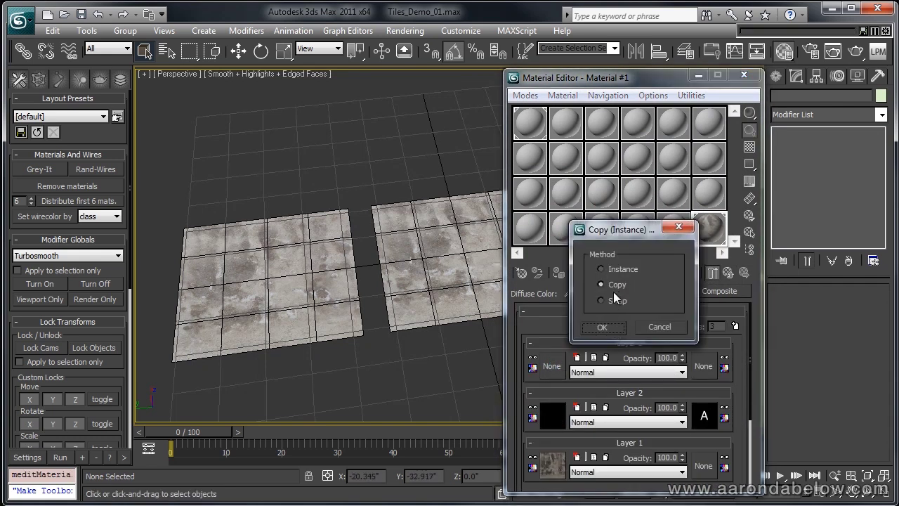
click(614, 331)
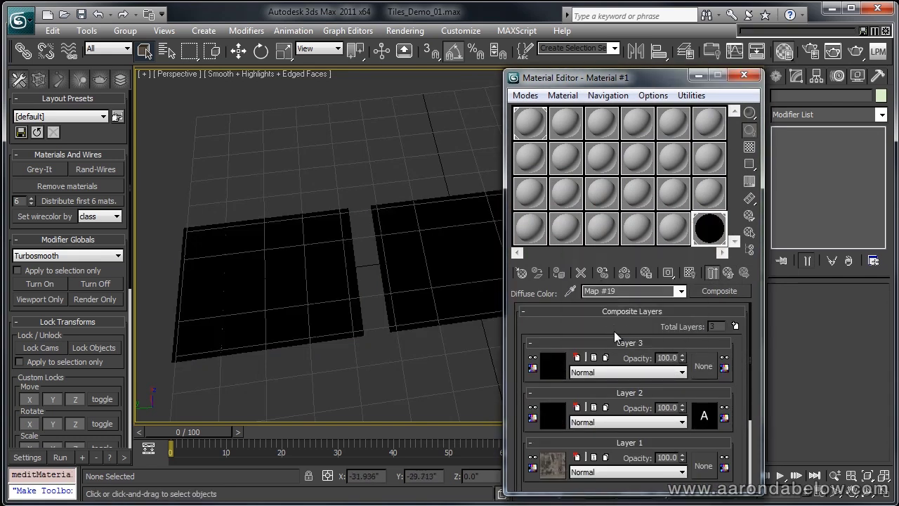
- Load Tile_B.jpg as the bitmap mask of Layer 3, with U and V tiling off
click(715, 373)
double_click(405, 140)
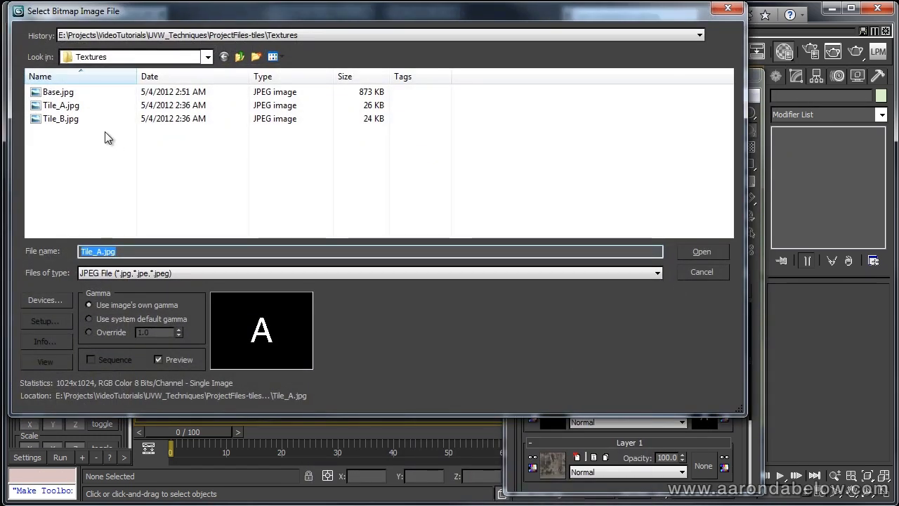
double_click(76, 121)
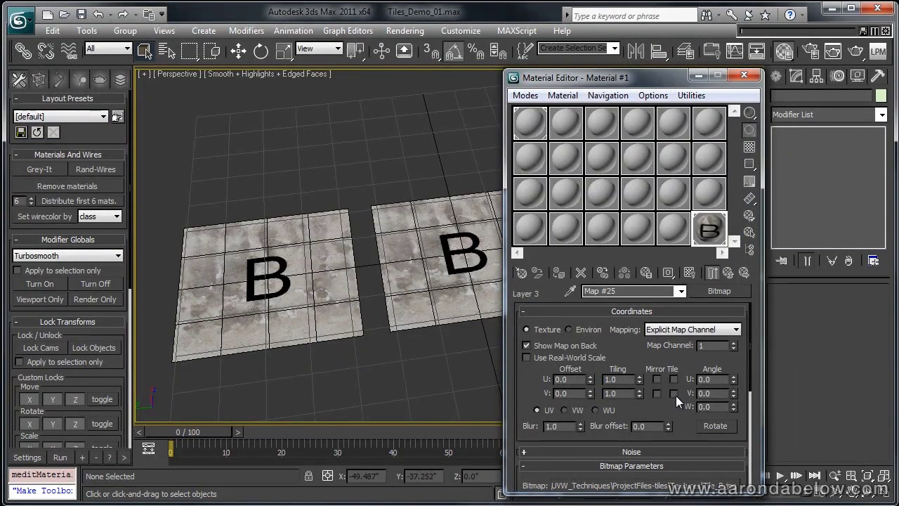
- Set the letter B mask's U offset to -1, render the three planes, and close the render
drag(582, 380, 481, 391)
text(-1.0)
key(Return)
click(744, 78)
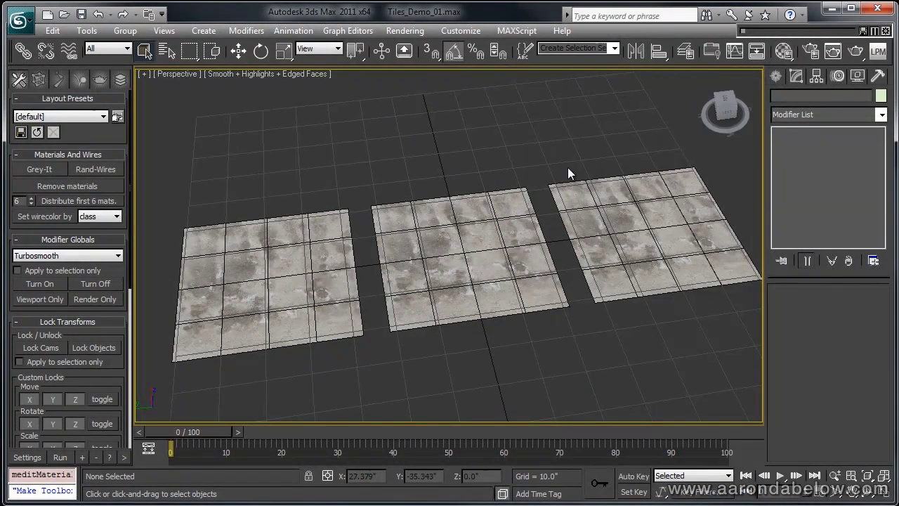
click(854, 56)
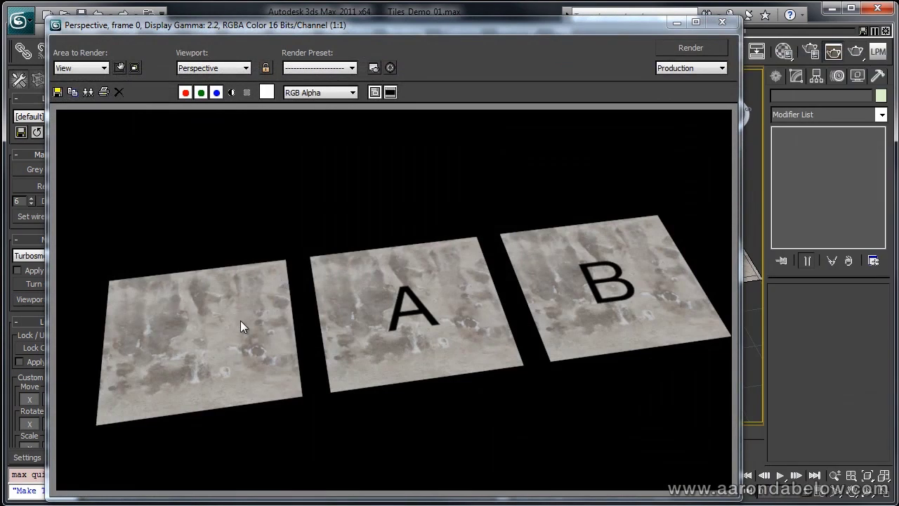
click(722, 21)
- Try tiling Layer 1's concrete bitmap 3.3 in U and 3.8 in V, and render the planes
key(m)
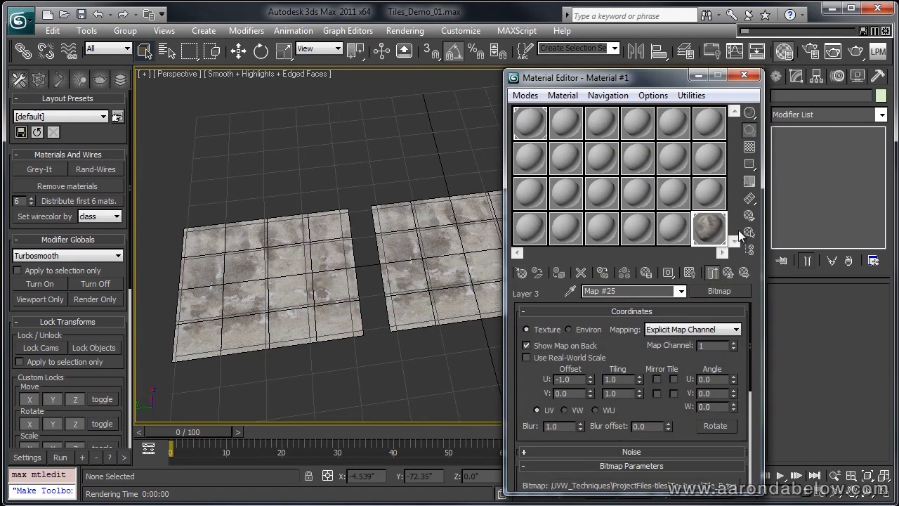
click(733, 271)
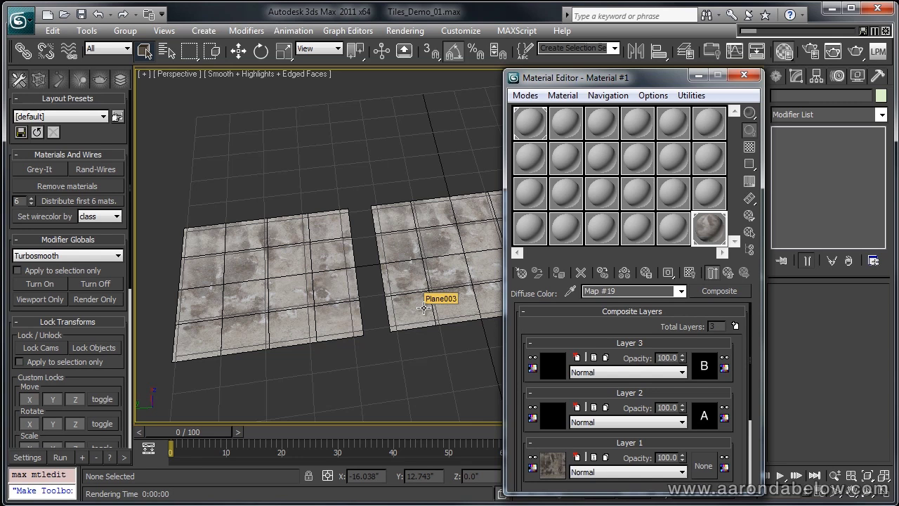
click(551, 470)
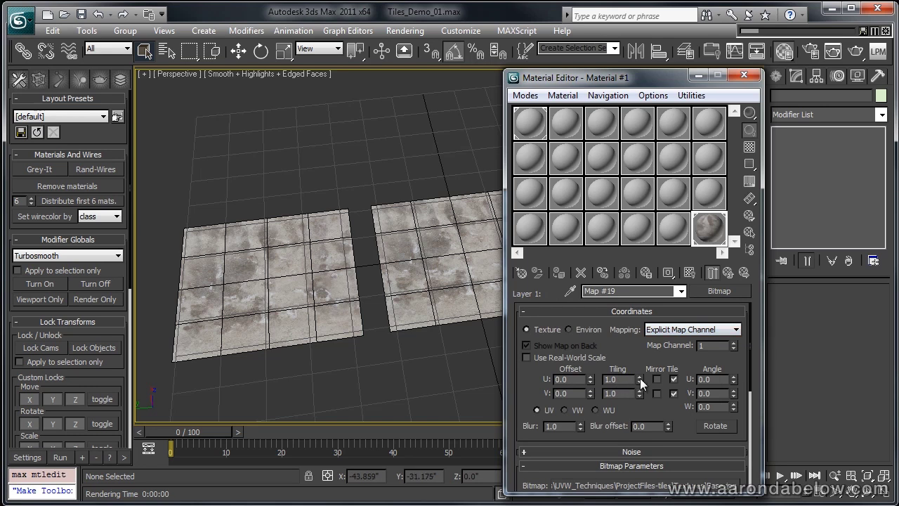
drag(640, 377, 639, 361)
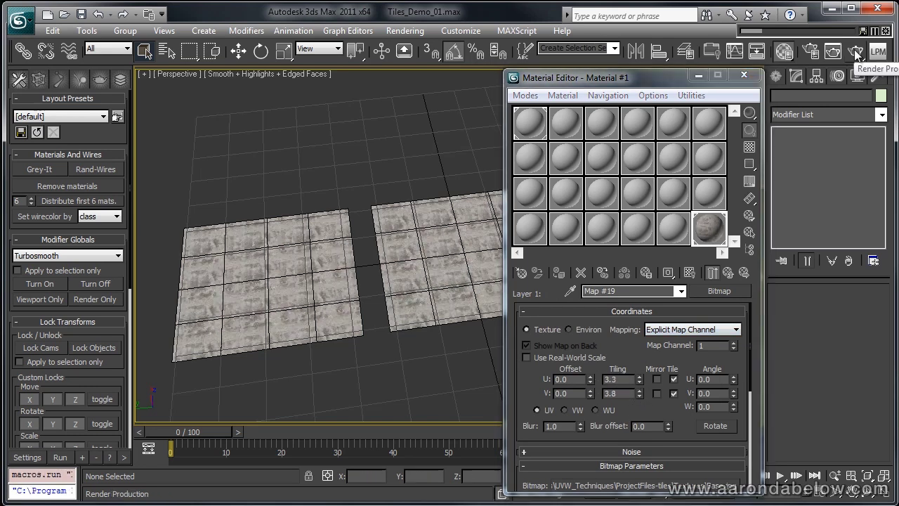
click(856, 56)
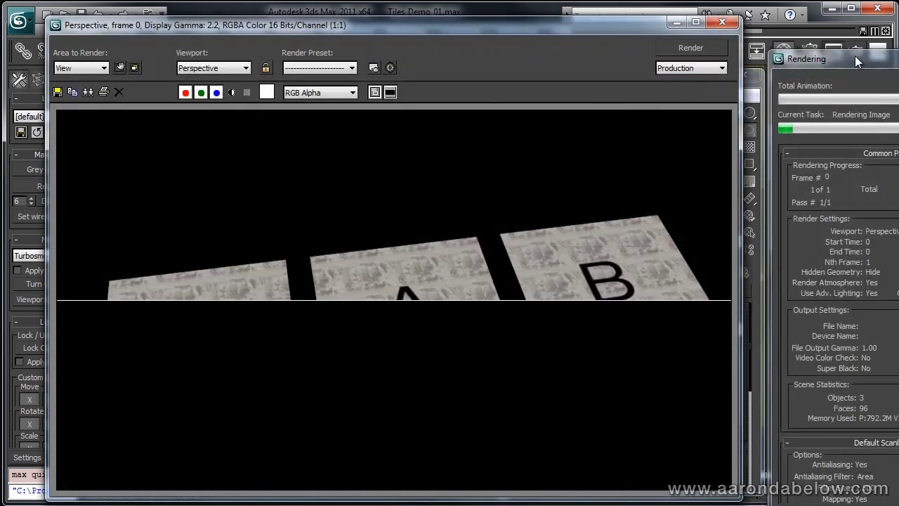
click(722, 21)
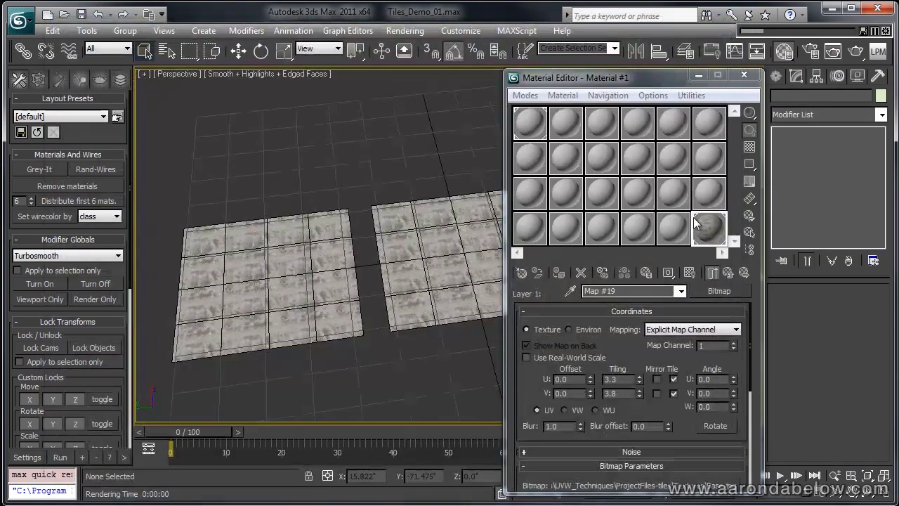
- Reset the concrete bitmap's U and V tiling to 1 and return to the Composite layers
key(Tab)
text(1)
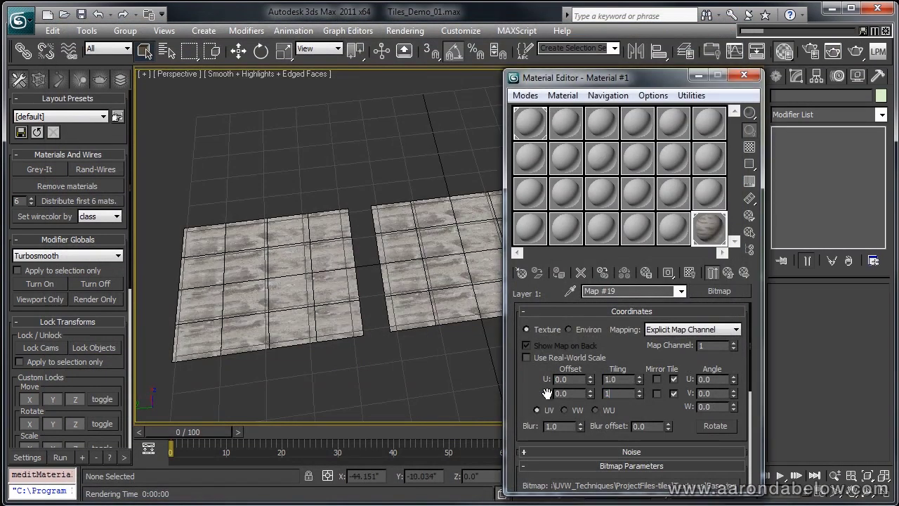
key(Return)
drag(743, 323, 733, 291)
click(728, 274)
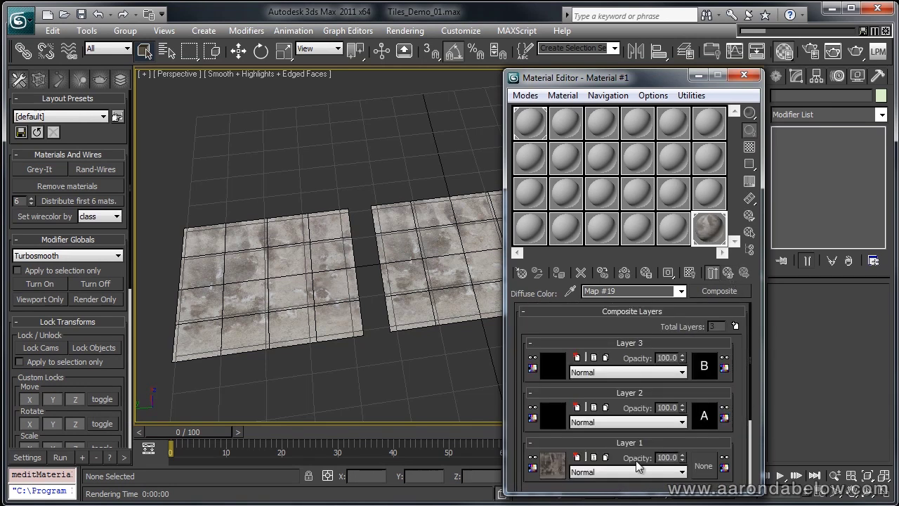
- Review the material's map slots, close the Material Editor, and render the three planes again
click(712, 273)
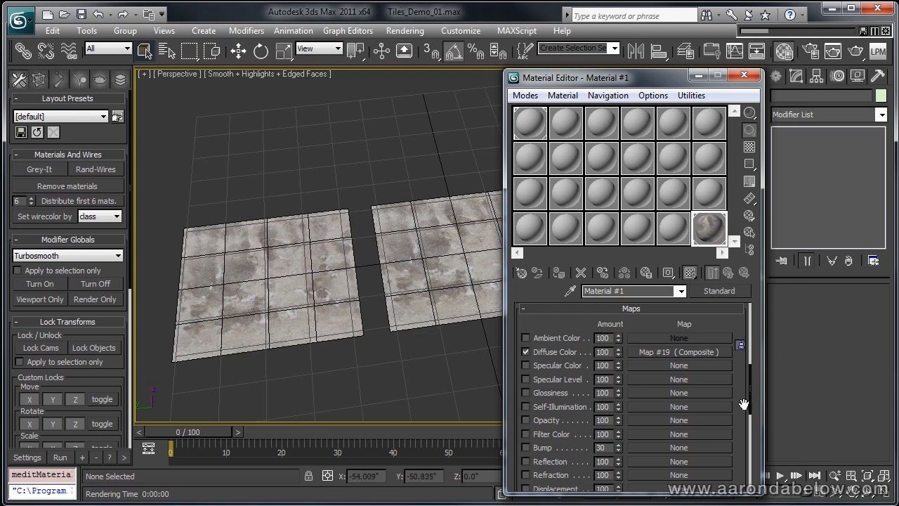
mouse_move(743, 405)
mouse_down()
mouse_move(736, 375)
mouse_move(737, 406)
mouse_up()
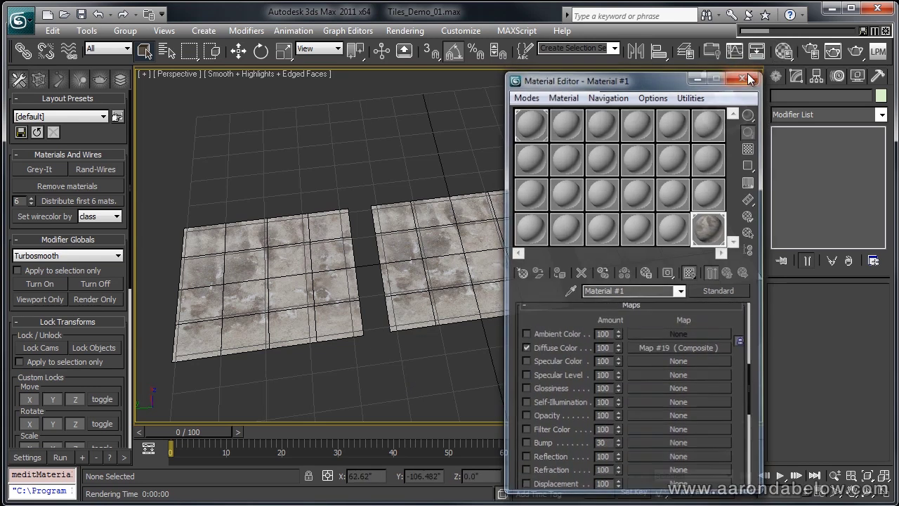
click(855, 50)
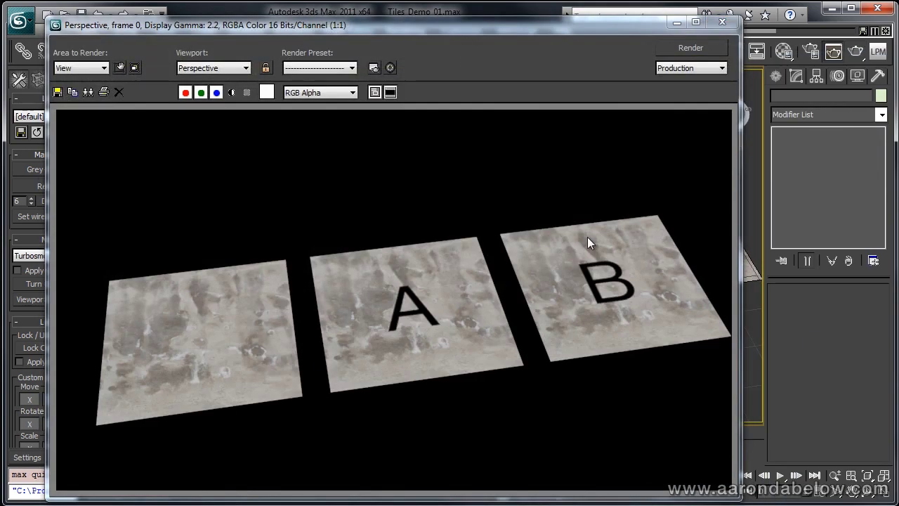